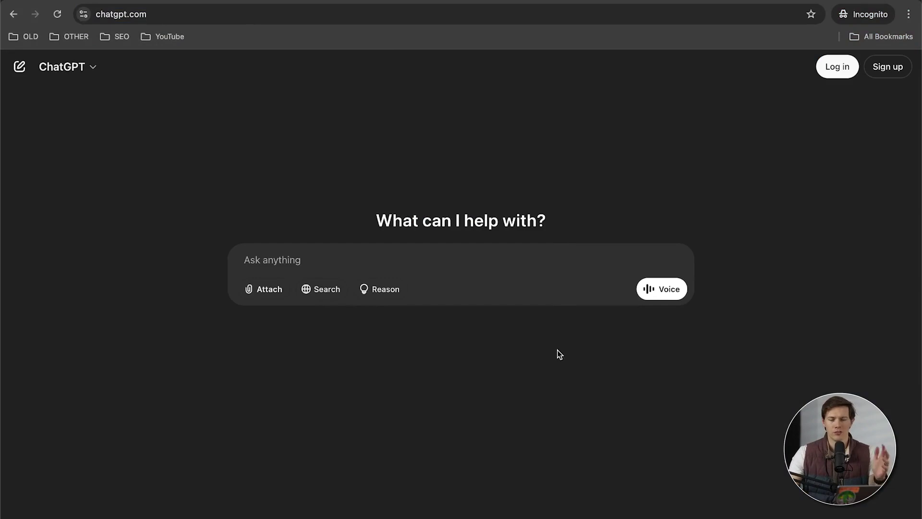
Start a new chat and ask "what do sloths eat"
click(640, 263)
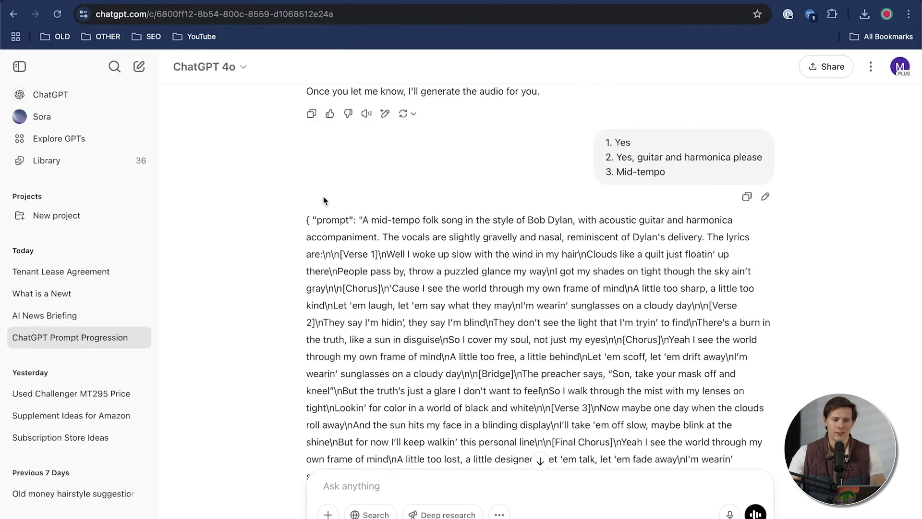
key(super+shift+o)
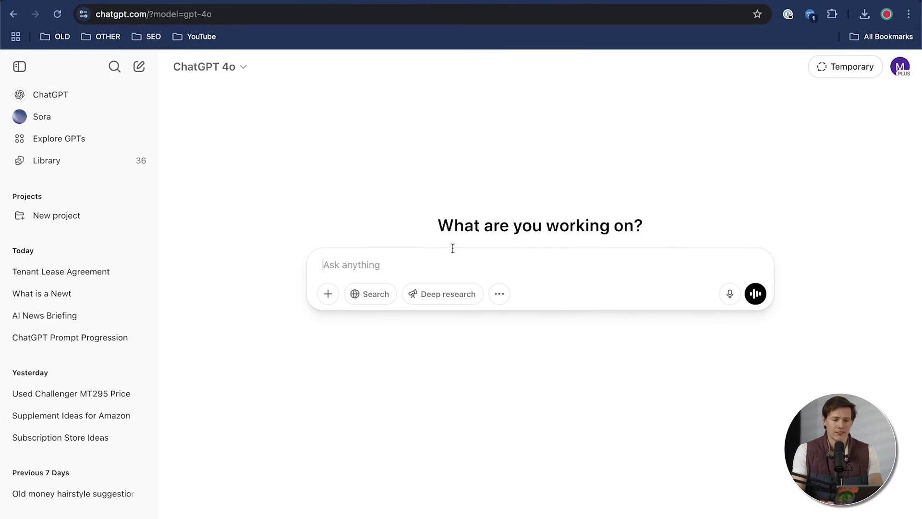
text(what do sloths eat)
key(Return)
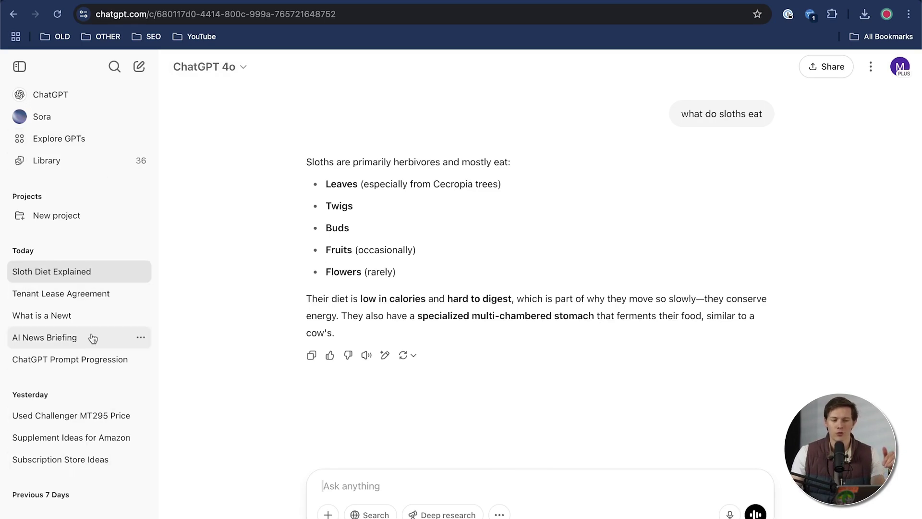
scroll(91, 336, down, 3)
scroll(91, 336, up, 3)
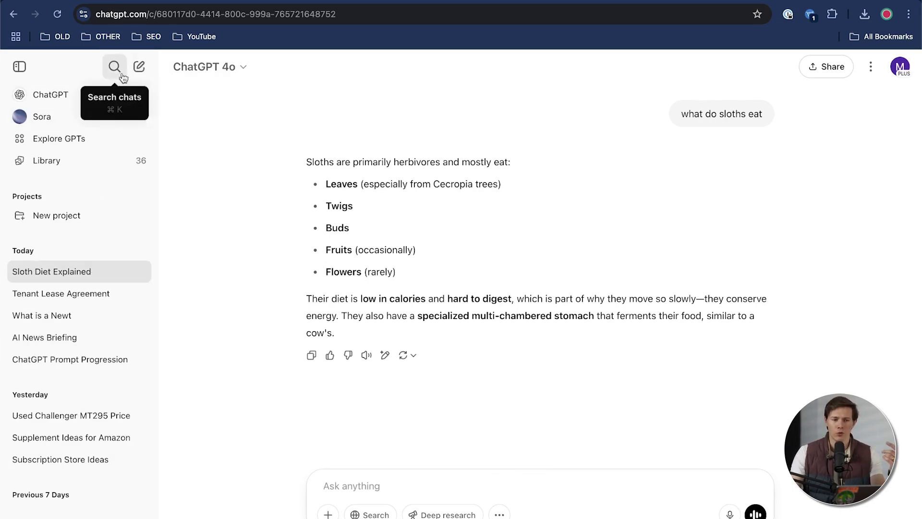
Reopen the Sloth Diet Explained chat, then copy its answer and rate it as a good response
click(139, 71)
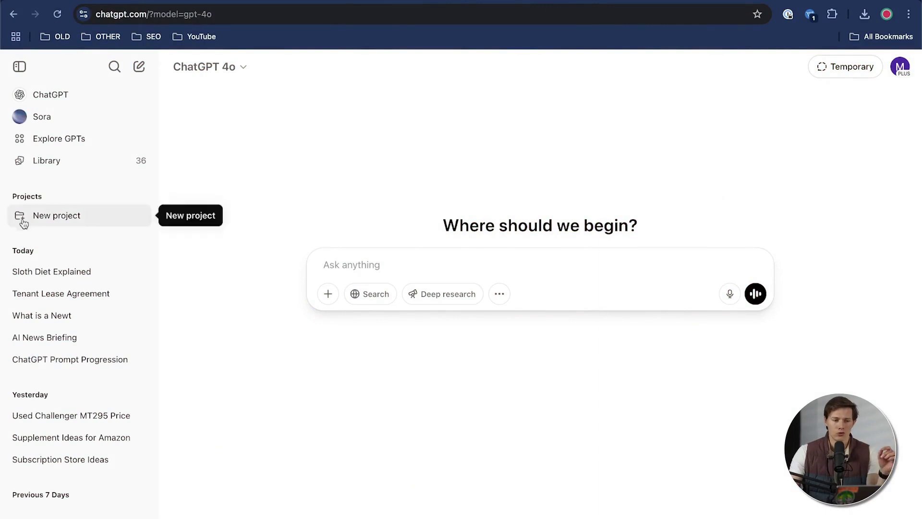
click(76, 281)
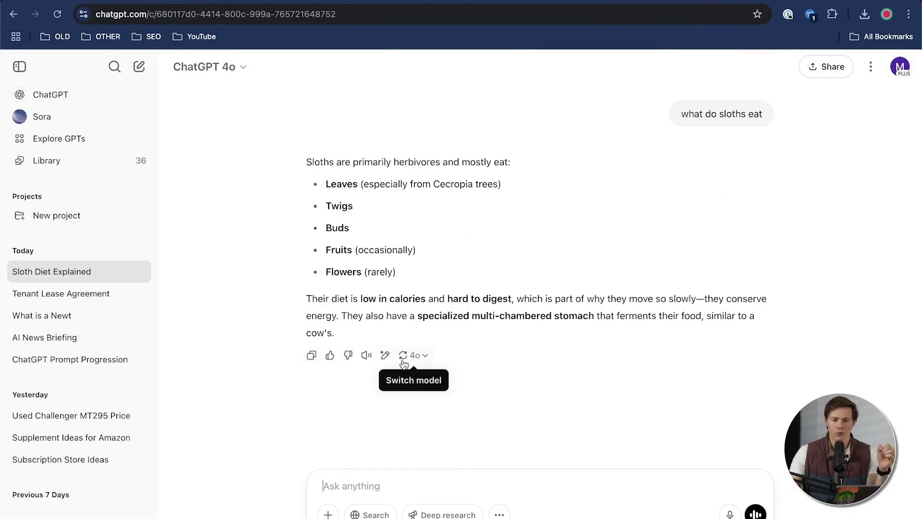
click(308, 358)
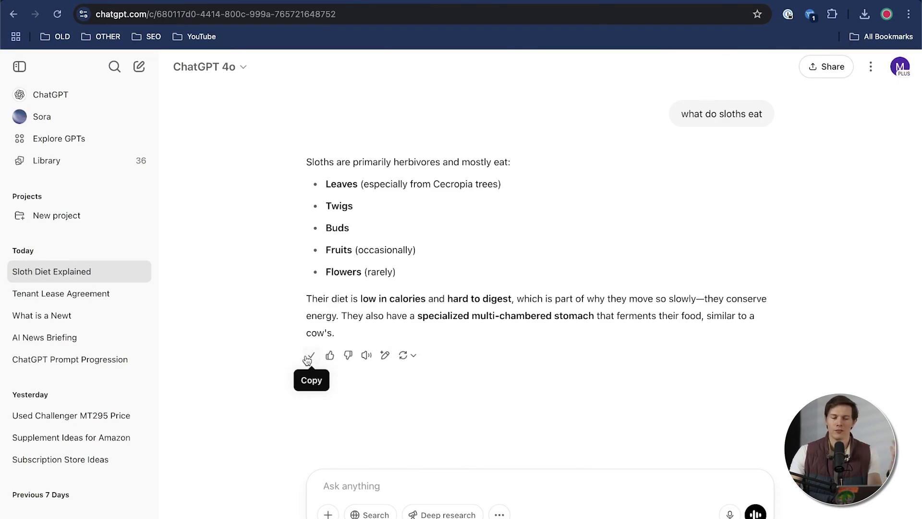
click(334, 357)
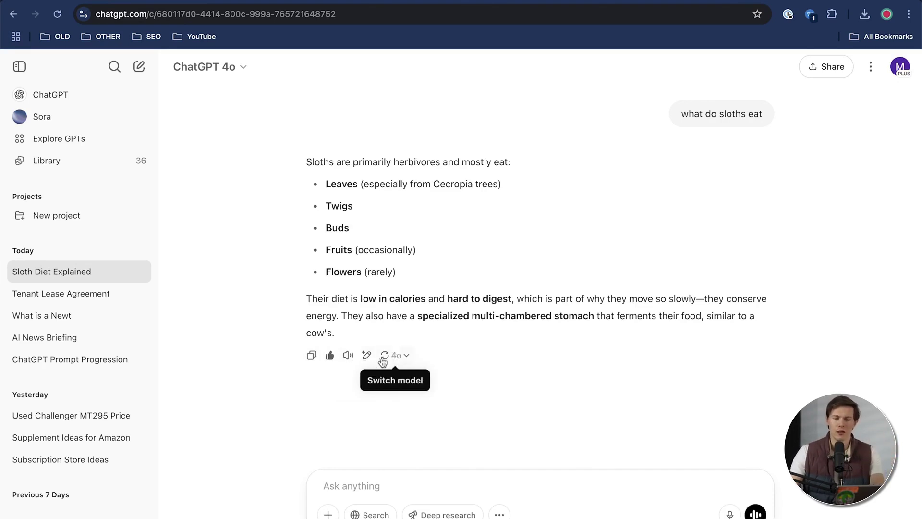
Edit the sent question to read "what do two toed sloths eat" and resend it
mouse_move(671, 119)
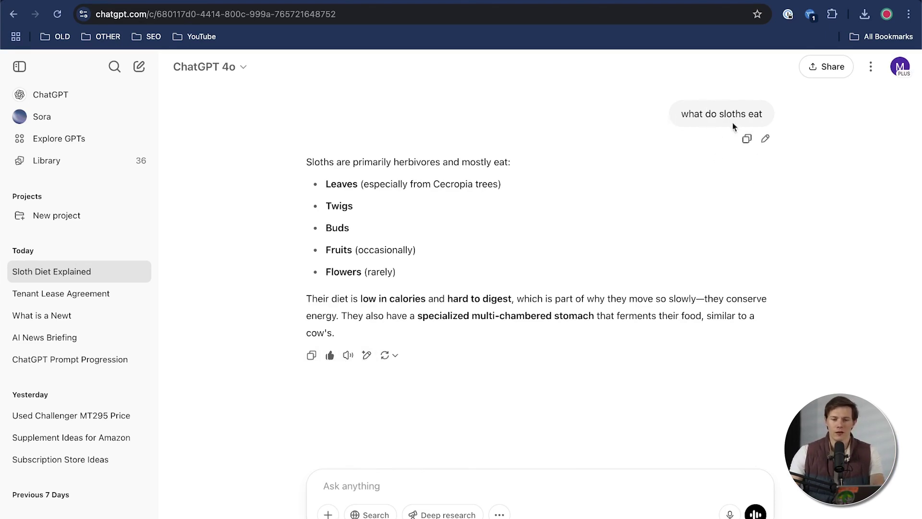
click(766, 138)
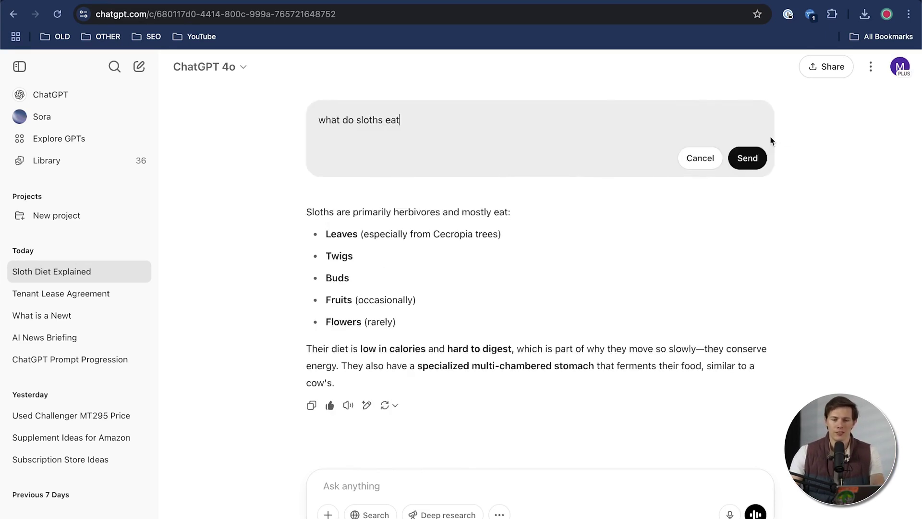
click(357, 120)
text(two toed)
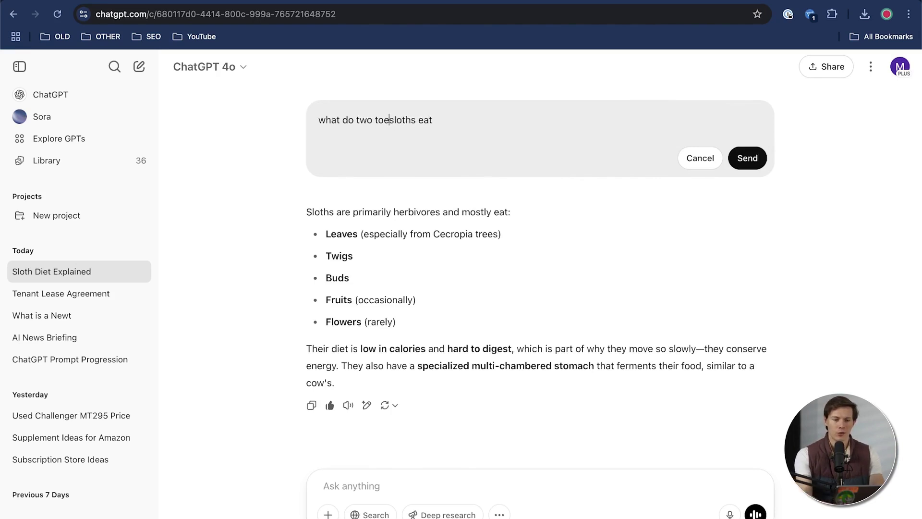
key(shift+Return)
key(BackSpace)
click(748, 158)
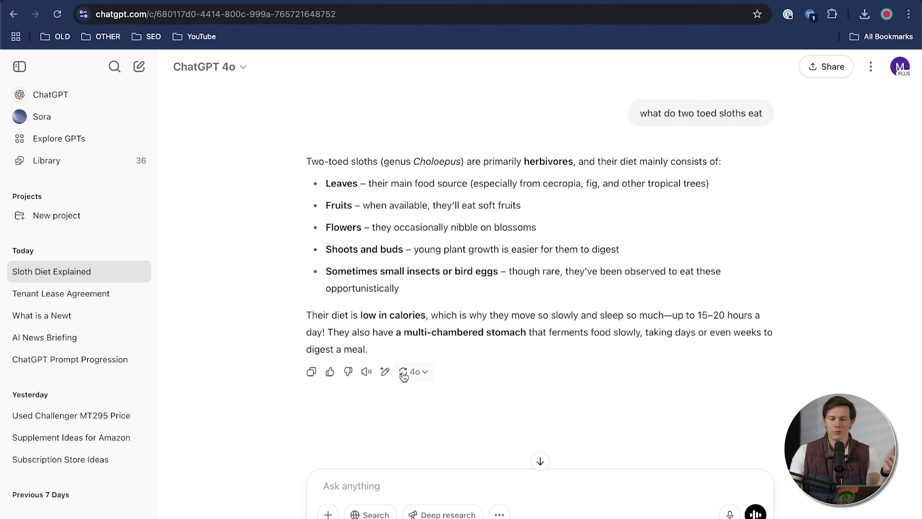
Regenerate the two-toed sloth answer and compare both versions, ending on the first one
click(403, 376)
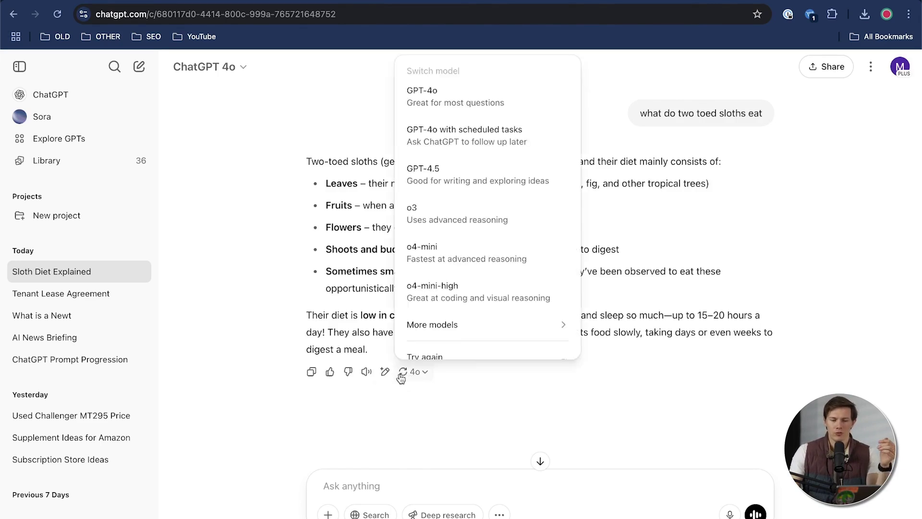
scroll(456, 327, down, 2)
click(446, 320)
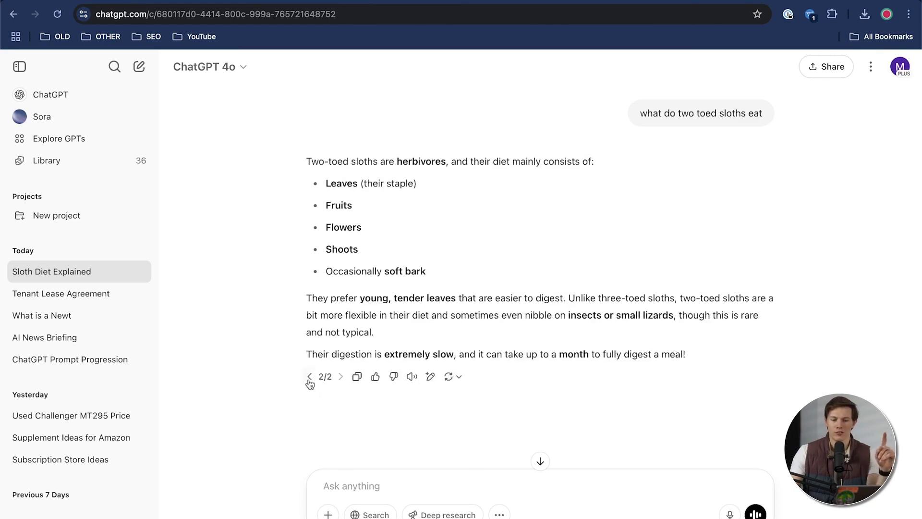
click(309, 377)
click(338, 376)
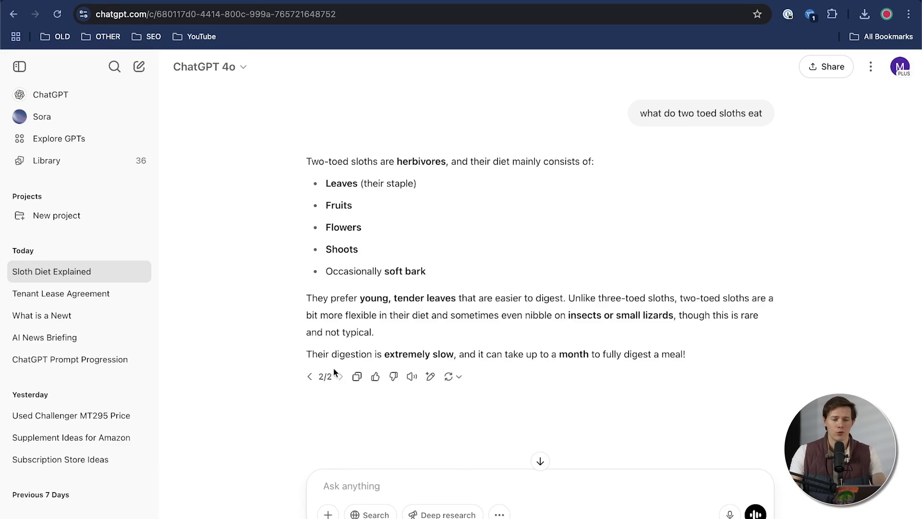
click(309, 376)
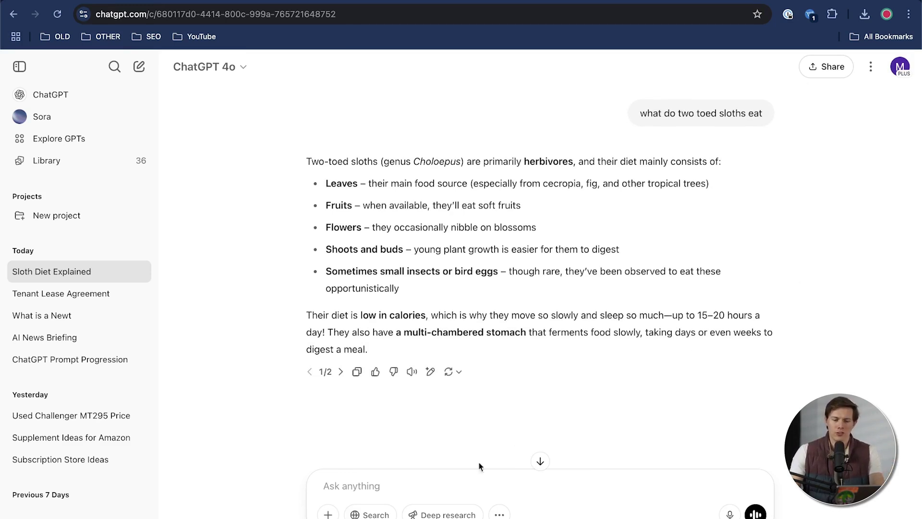
Turn on web search for the chat and send the query "sloth blog"
click(371, 513)
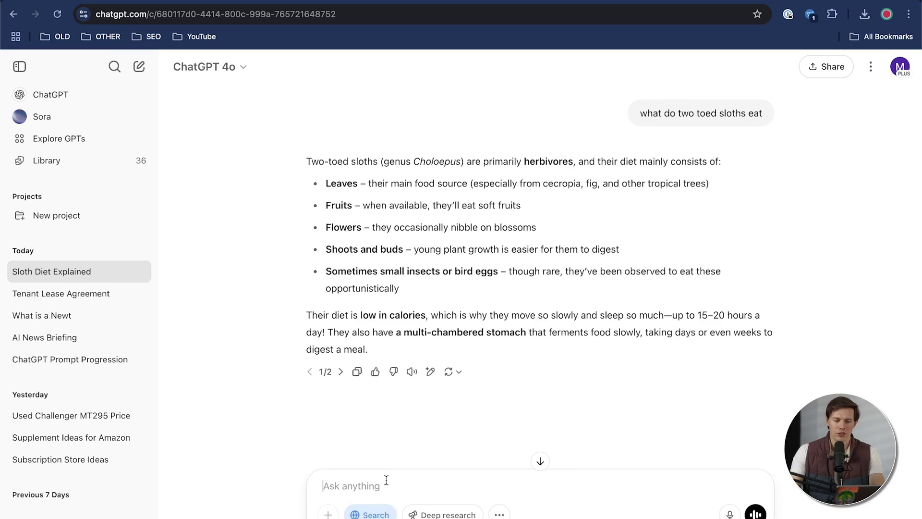
text(sloth blog)
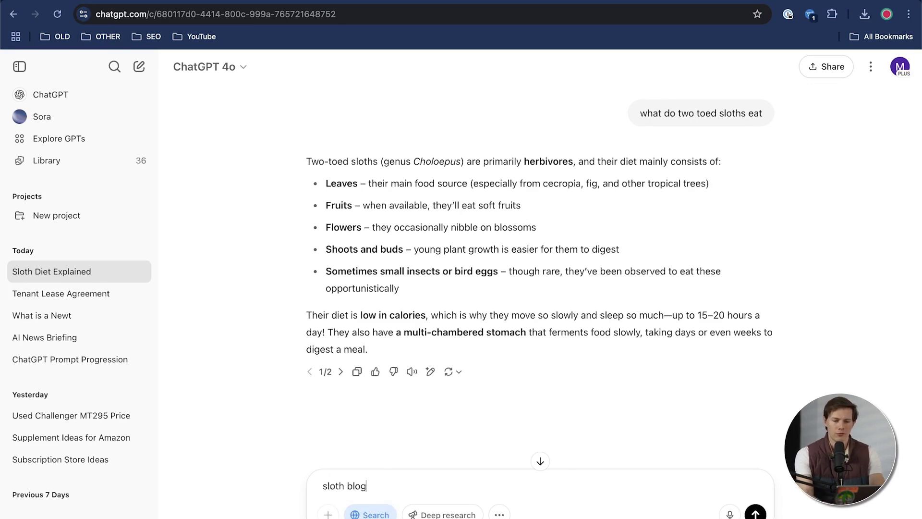
key(Return)
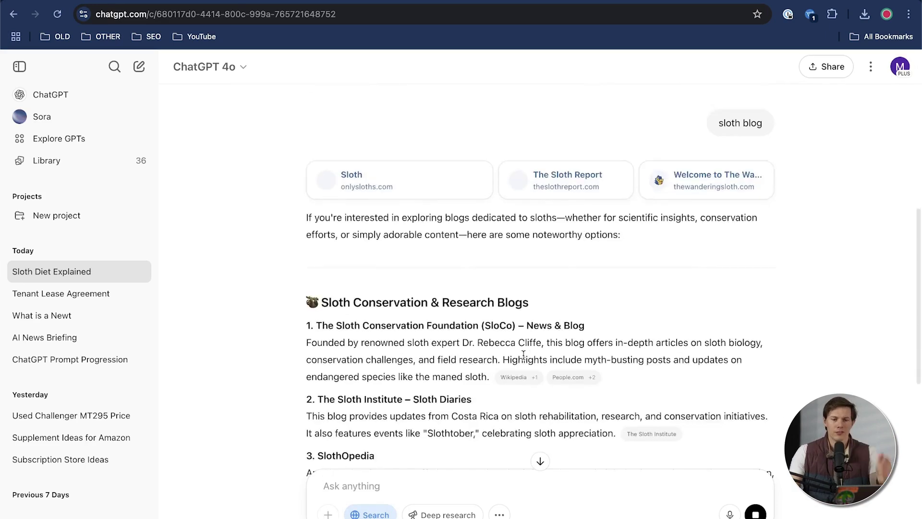
Examine the cited sources in the sloth blog answer, opening The Sloth Institute's page and returning to the chat
scroll(521, 356, down, 2)
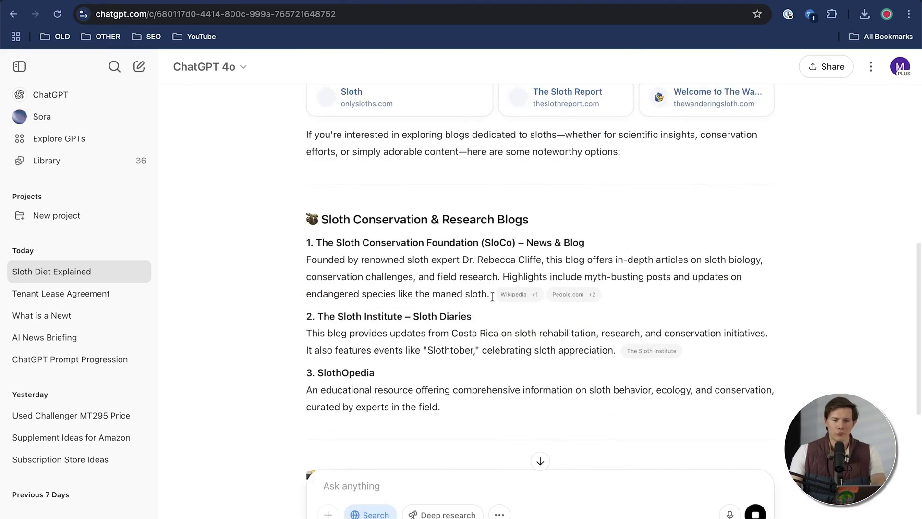
mouse_move(571, 300)
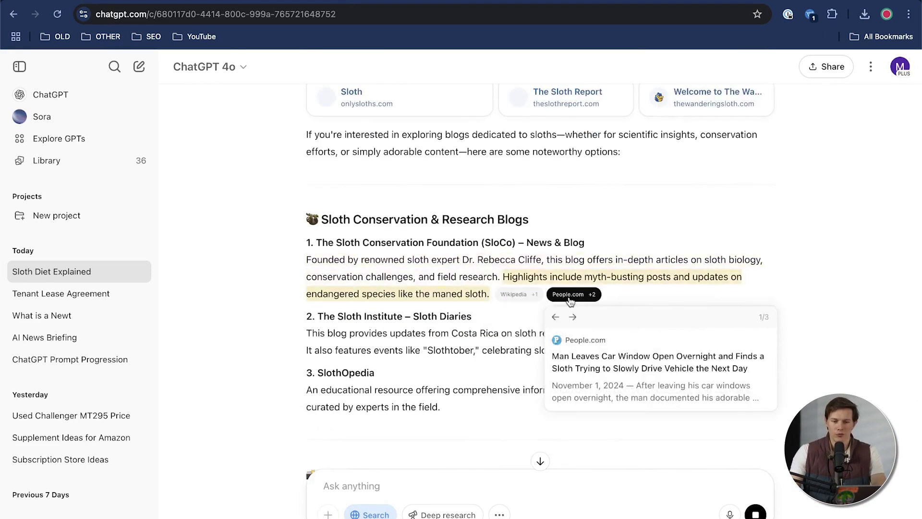
scroll(672, 303, down, 1)
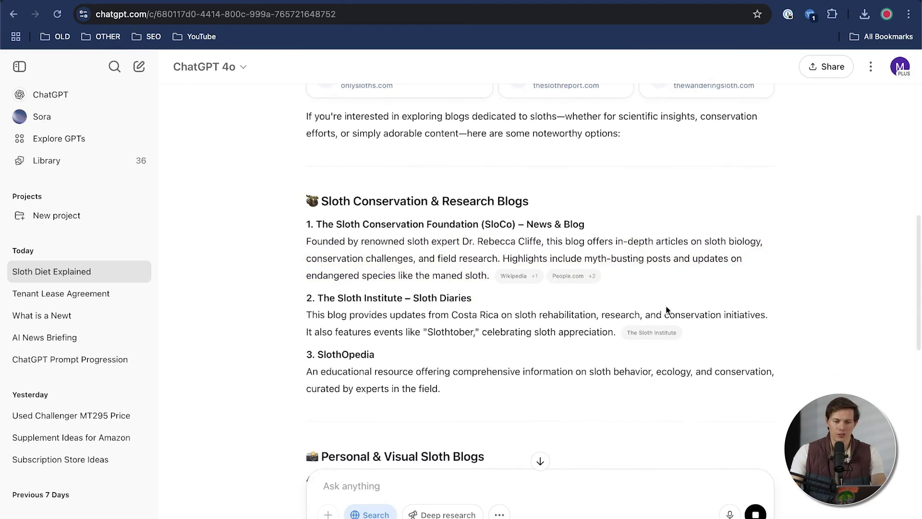
mouse_move(651, 336)
scroll(650, 336, down, 3)
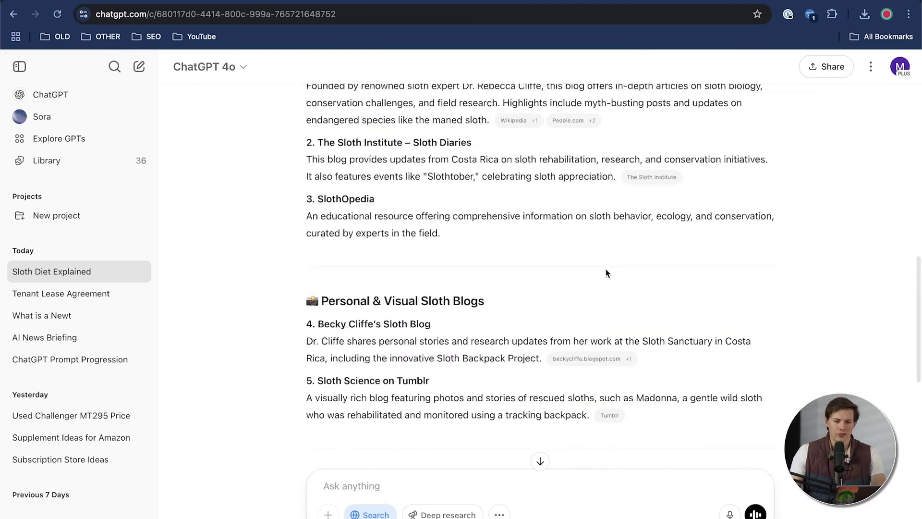
click(667, 202)
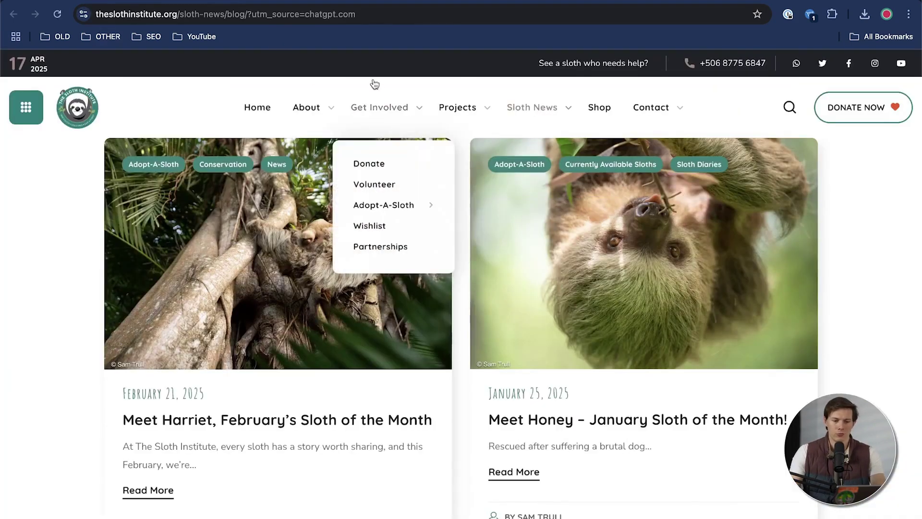
key(super+w)
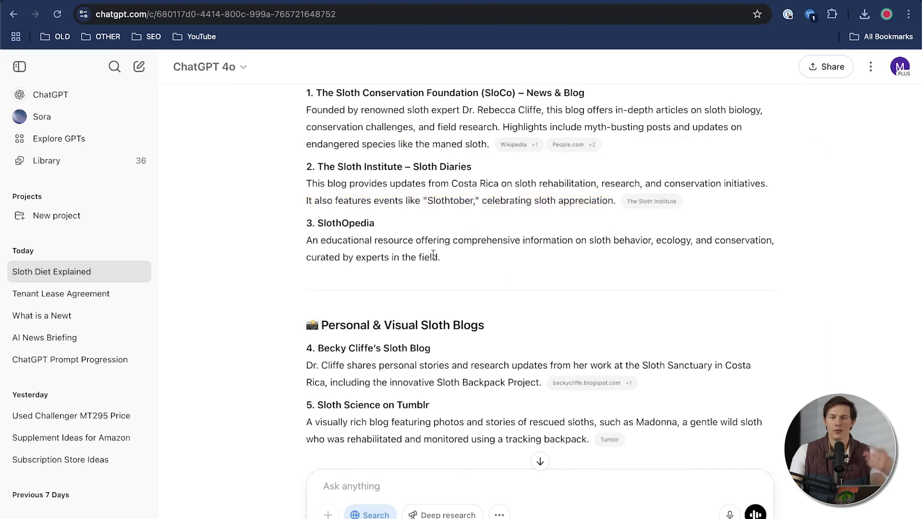
scroll(502, 267, up, 2)
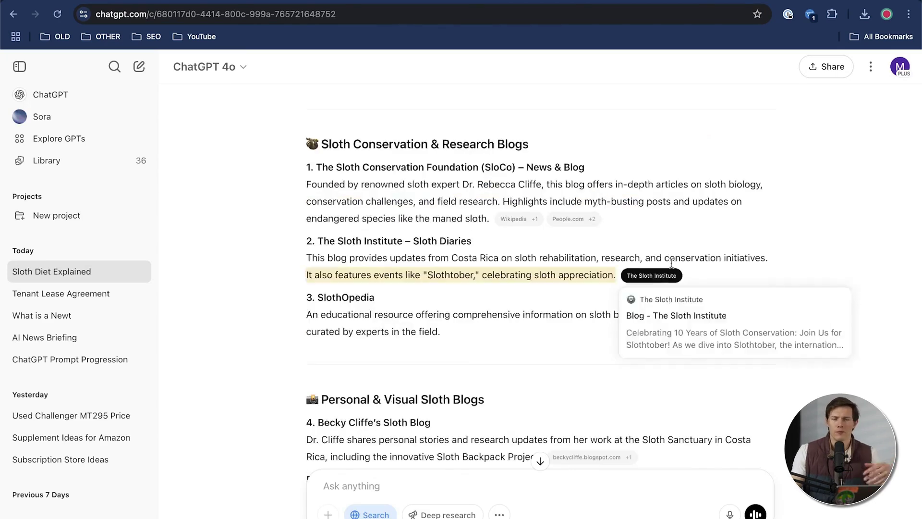
Turn off web search, ask which forgotten word describes someone important and also names a bird, and check the Cardinal suggestion
click(372, 513)
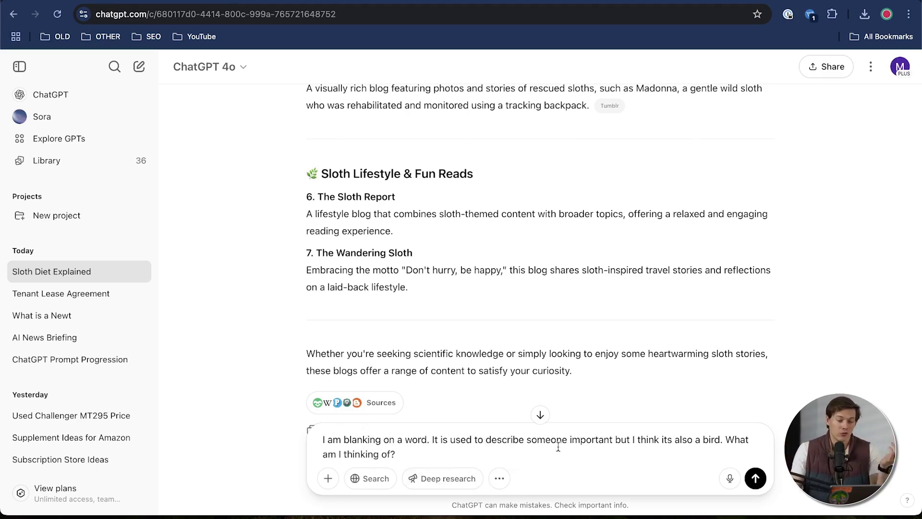
click(755, 478)
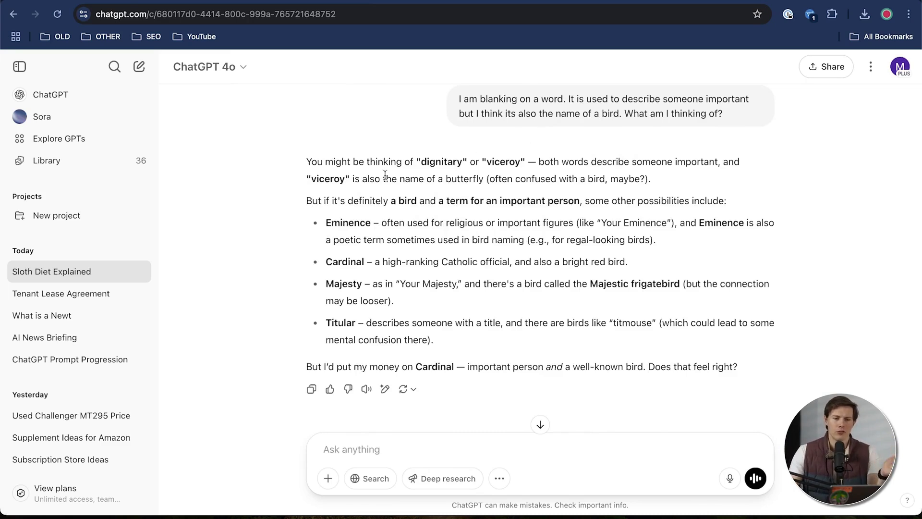
drag(325, 261, 373, 263)
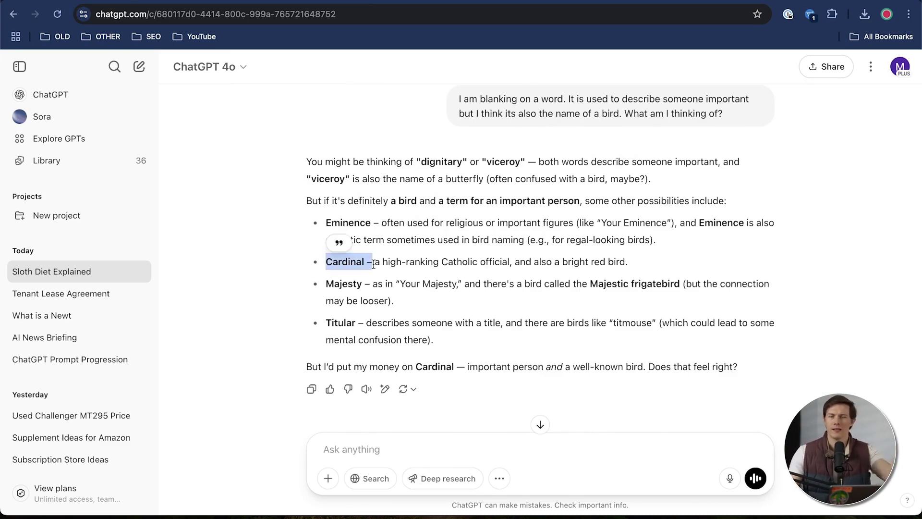
click(434, 267)
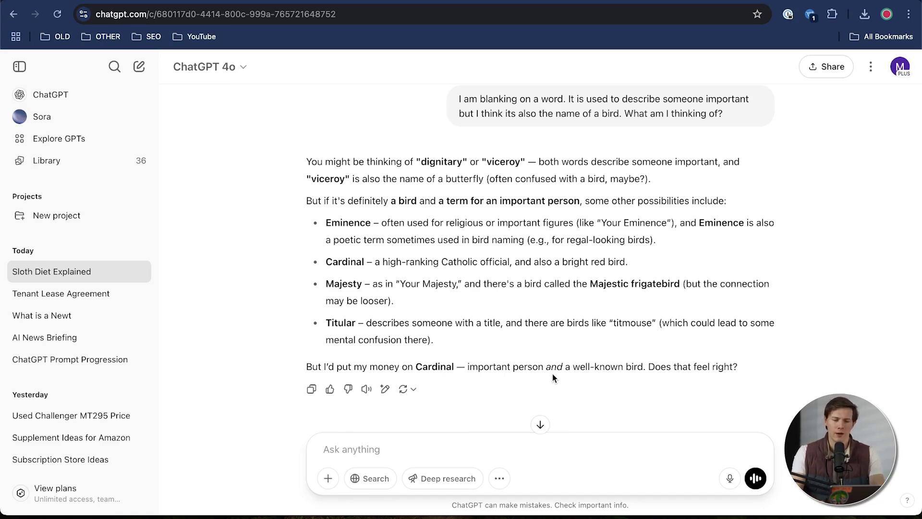
Ask "please explain electricity and circuits and ohms and amps and stuff to me with an analogy related to kayaking" and read the answer
key(super+v)
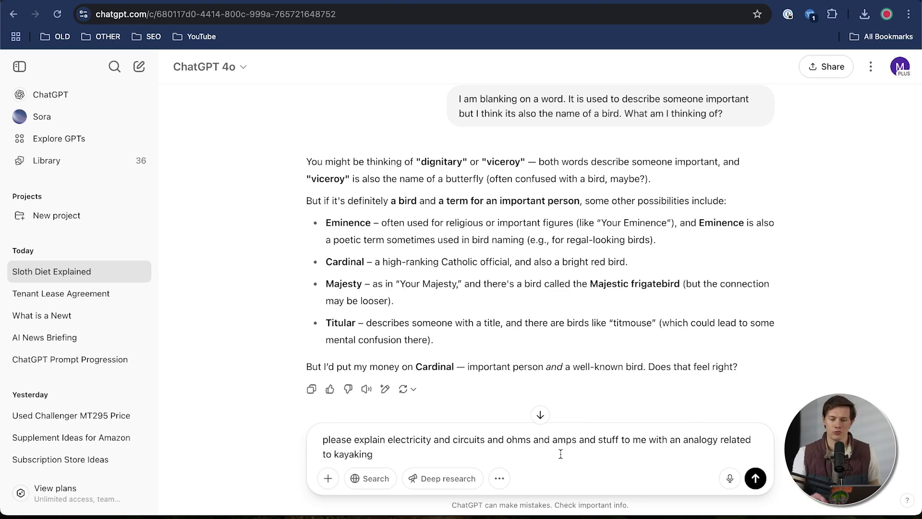
key(Return)
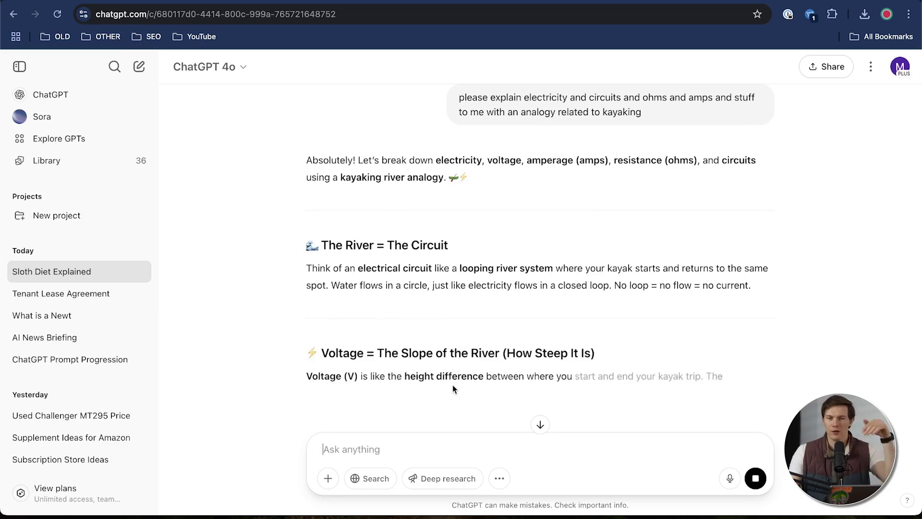
scroll(456, 380, down, 2)
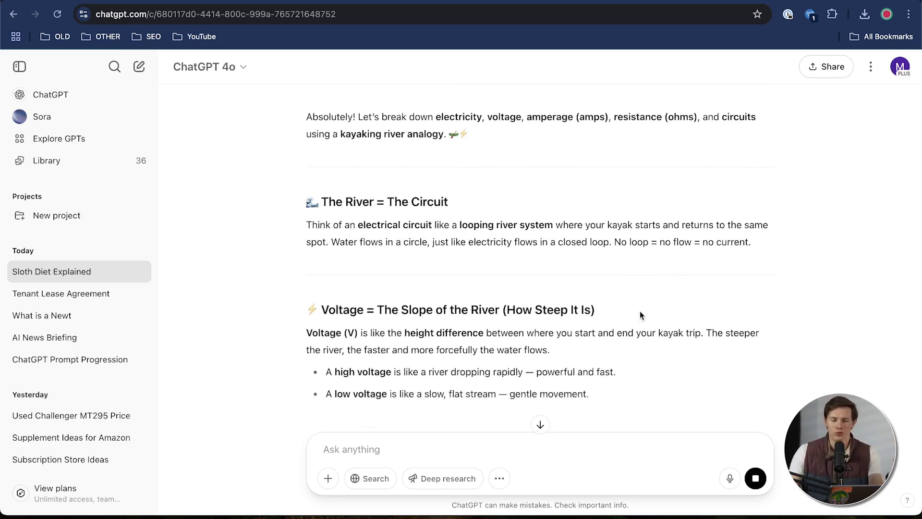
scroll(643, 312, down, 8)
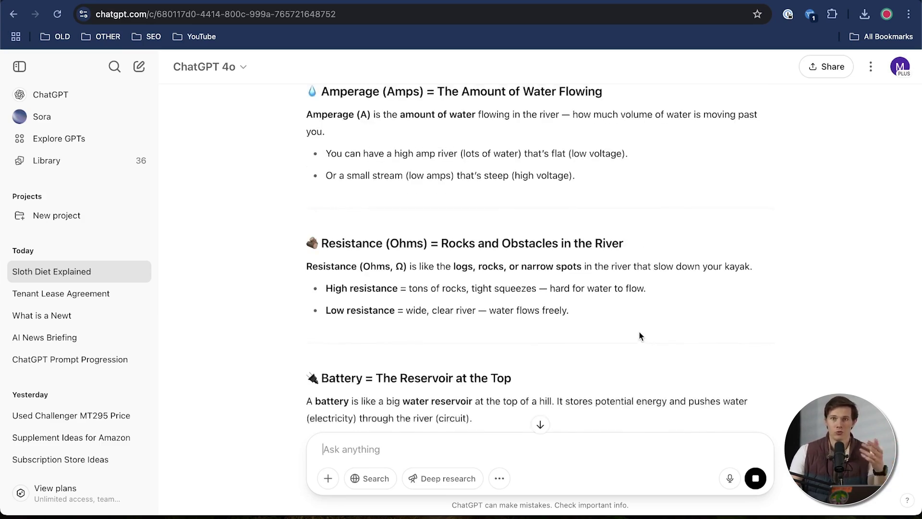
scroll(576, 312, down, 10)
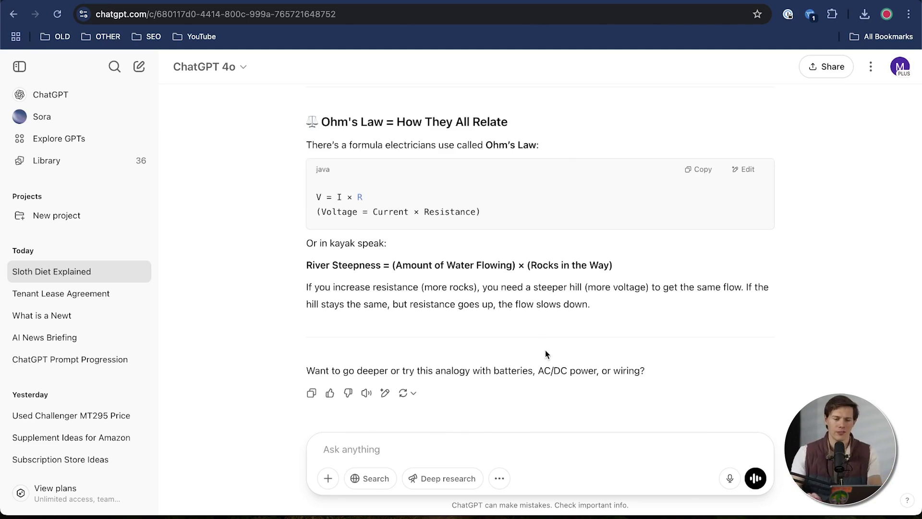
Ask "ok but why is the steepness making the river more powerful? Please explain like I am 5"
text(ok but why is the steepness making the river more powerful? Please explain like I am 5)
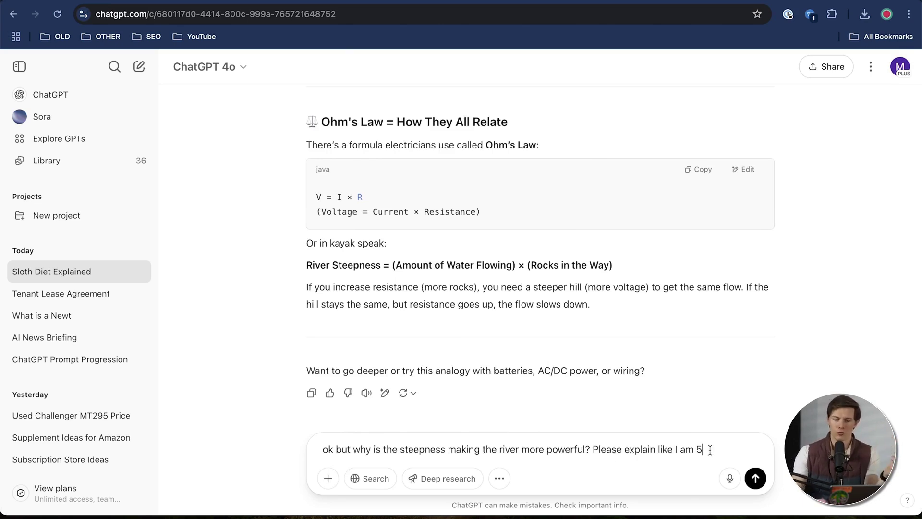
key(Return)
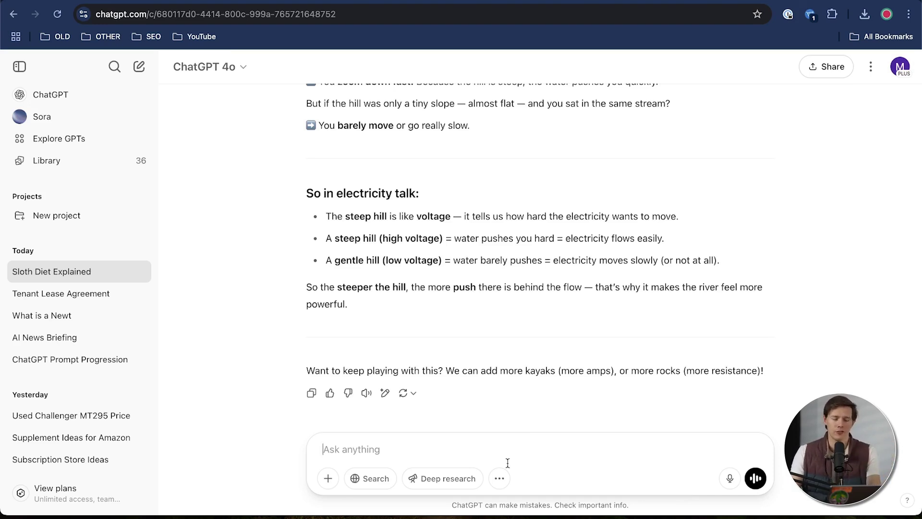
Ask for a positive comment about the creator's ChatGPT tutorial video in the voice of Abe Lincoln and read the answer
text(Please write a positive comment about Mike’s chatgpt tutorial video and make it in the voice of)
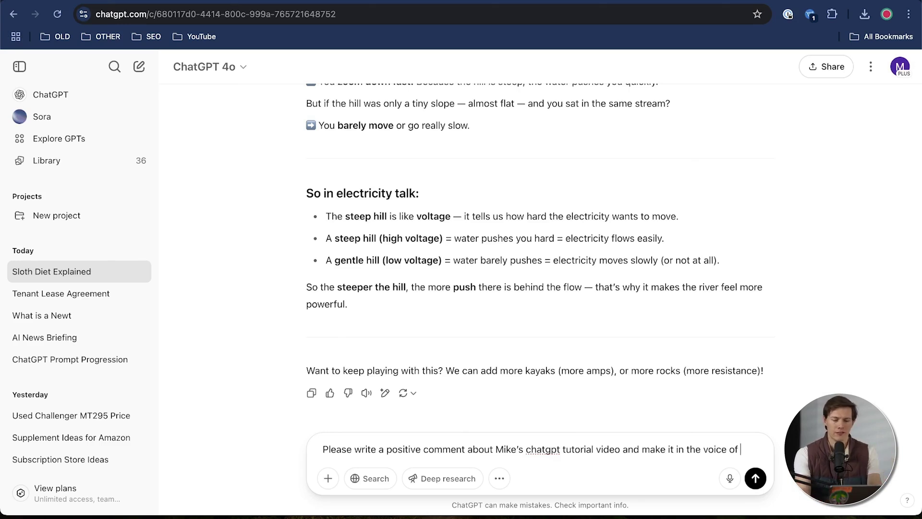
text(abe link)
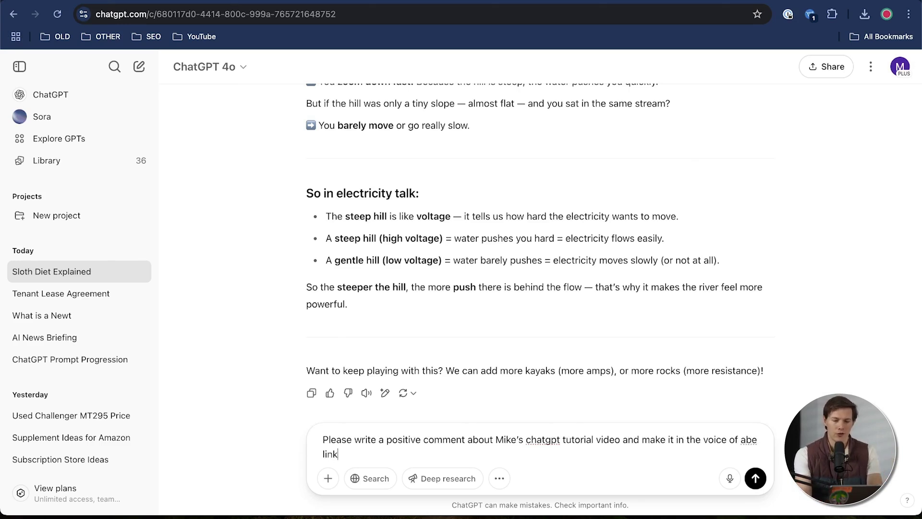
text(coln)
key(Return)
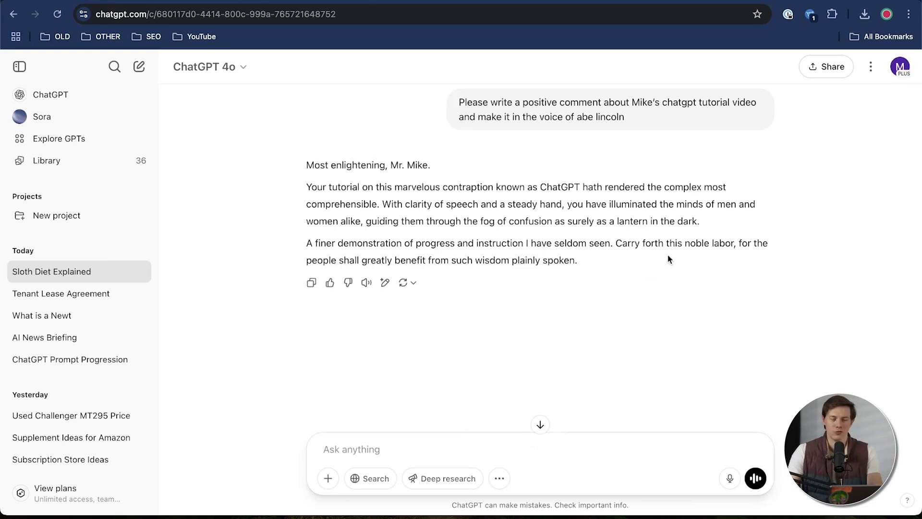
scroll(656, 273, up, 1)
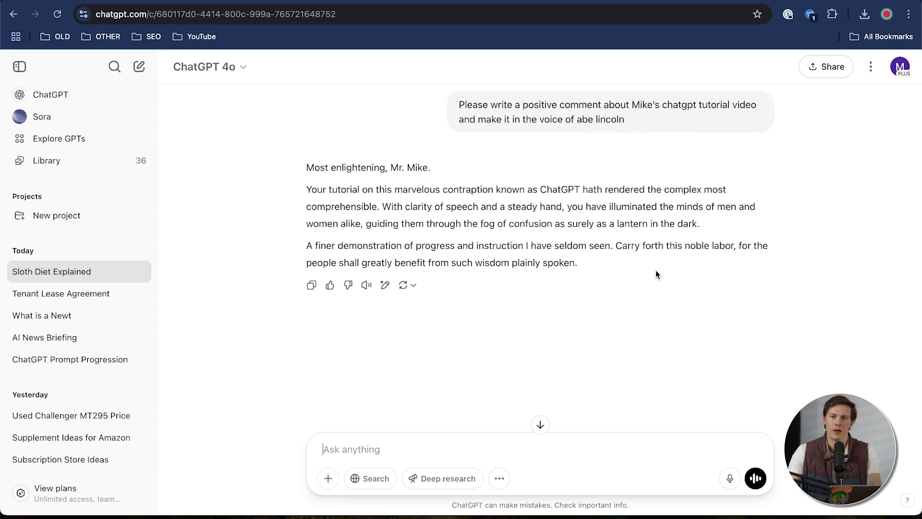
scroll(656, 274, down, 1)
Start a new chat and draft a prompt for 30 fictitious business names, about 4 to 10 letters long, easily pronounceable, with an available .com domain
click(139, 67)
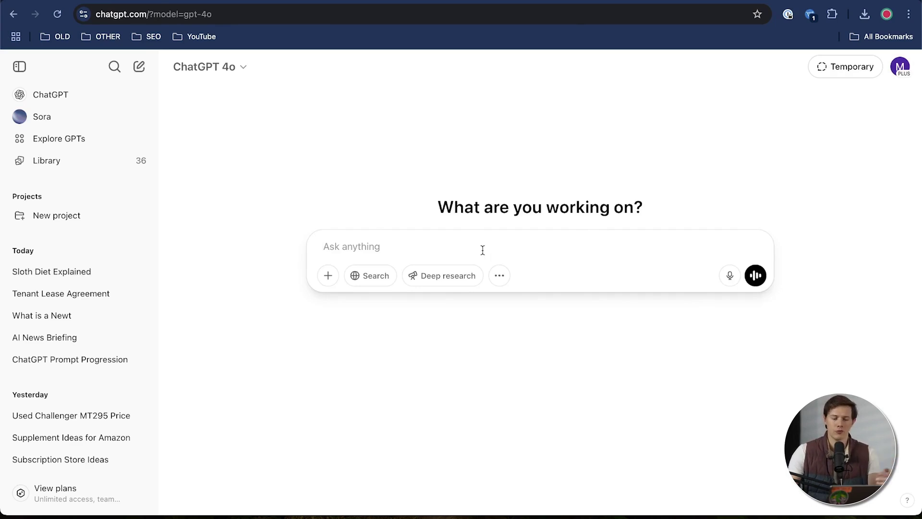
text(Please come up with 30 fictitious business names that are about 4 to 10 letters long, easily pronouncable, and have an available .com domain.)
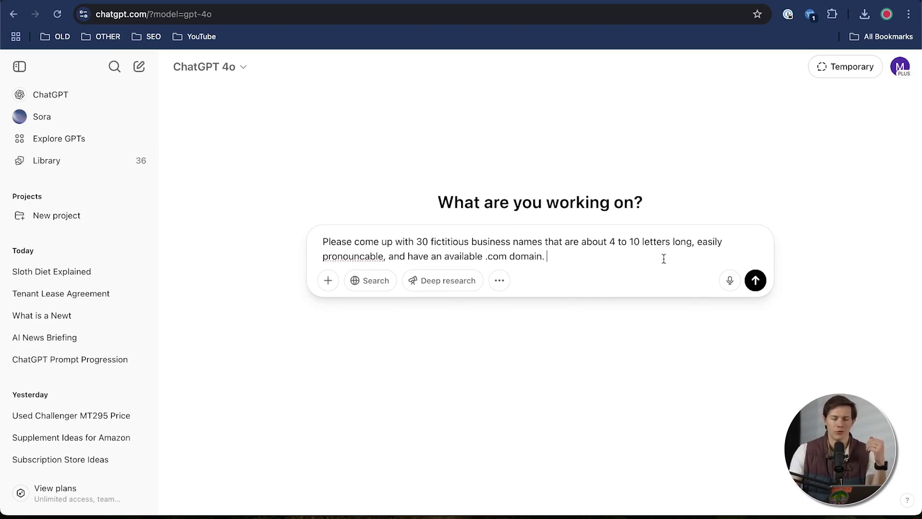
click(363, 256)
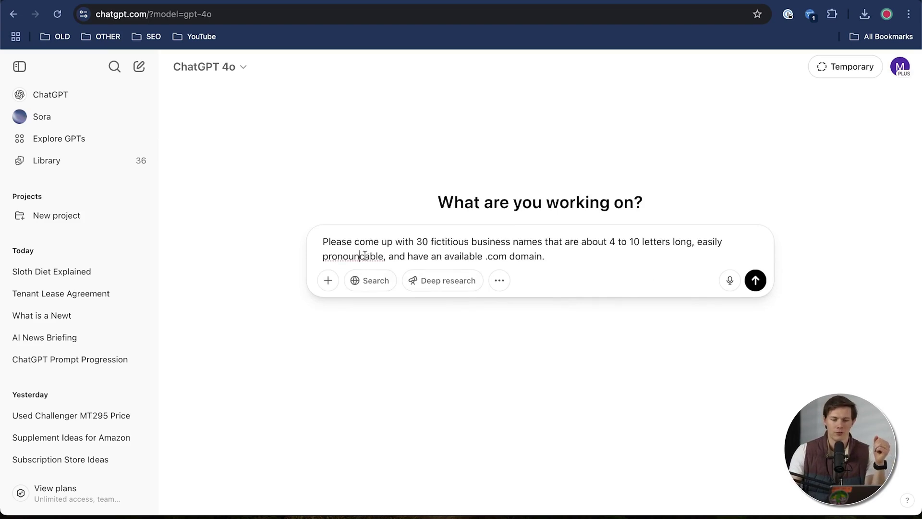
right_click(365, 255)
click(389, 169)
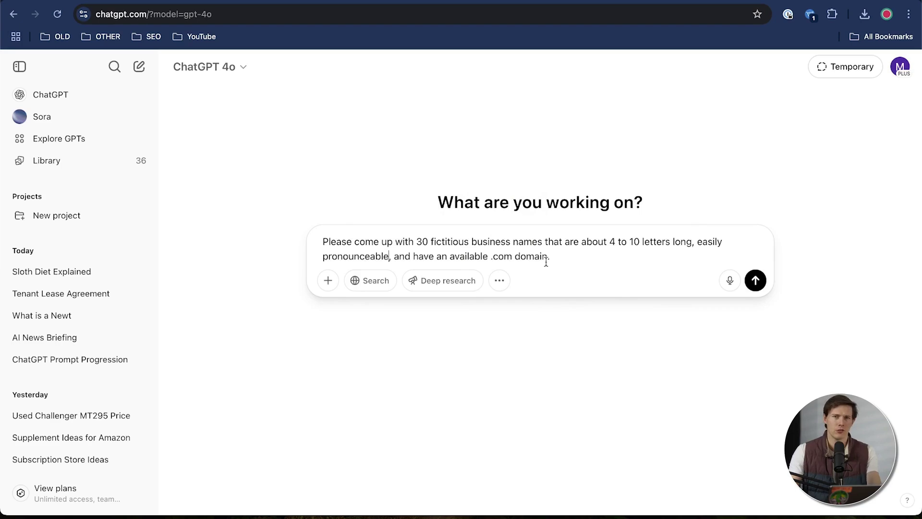
click(549, 261)
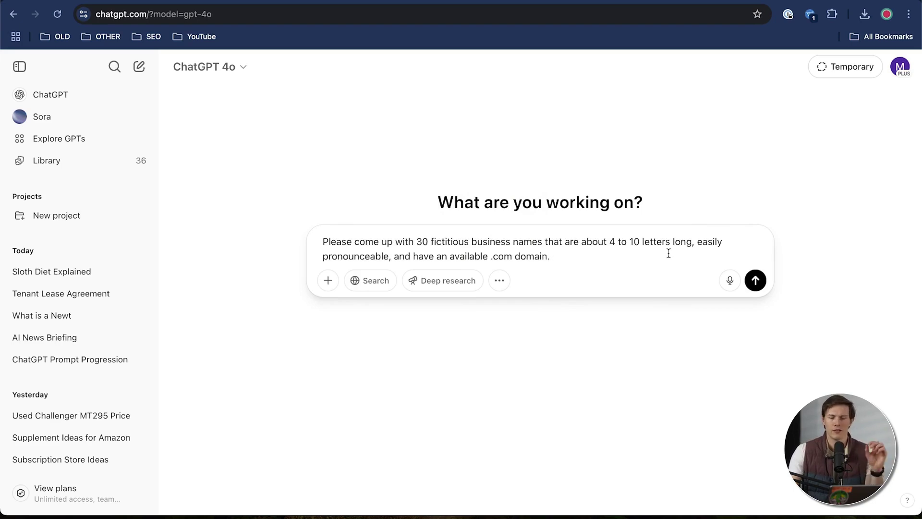
Make the chat temporary, send the business-name prompt and review the generated list of names
click(846, 68)
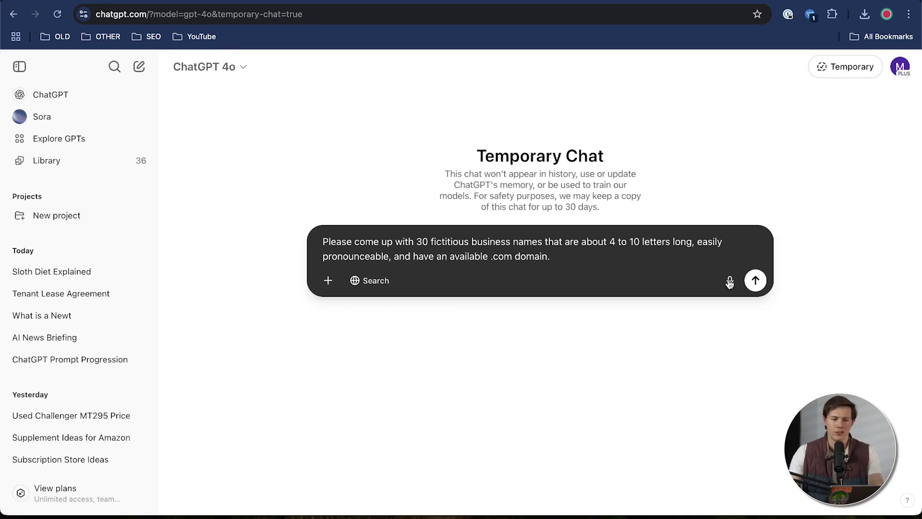
click(754, 281)
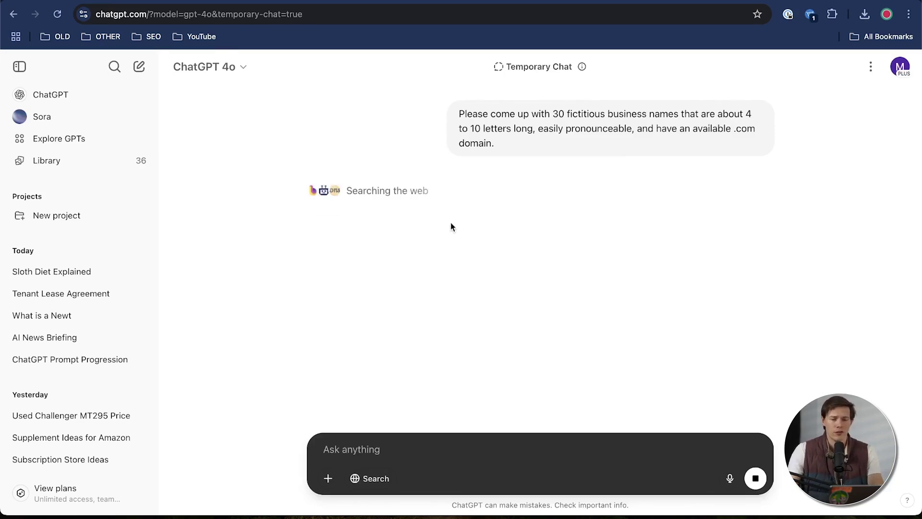
scroll(500, 267, down, 10)
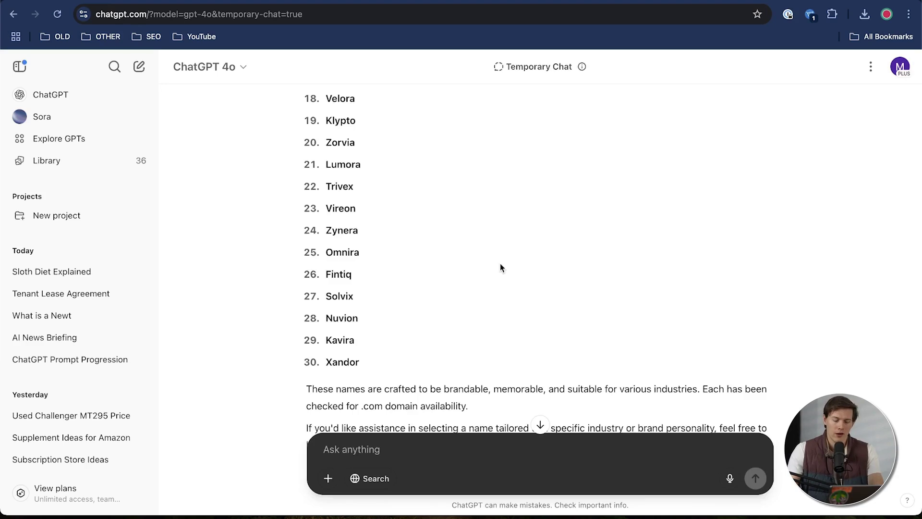
scroll(501, 264, up, 8)
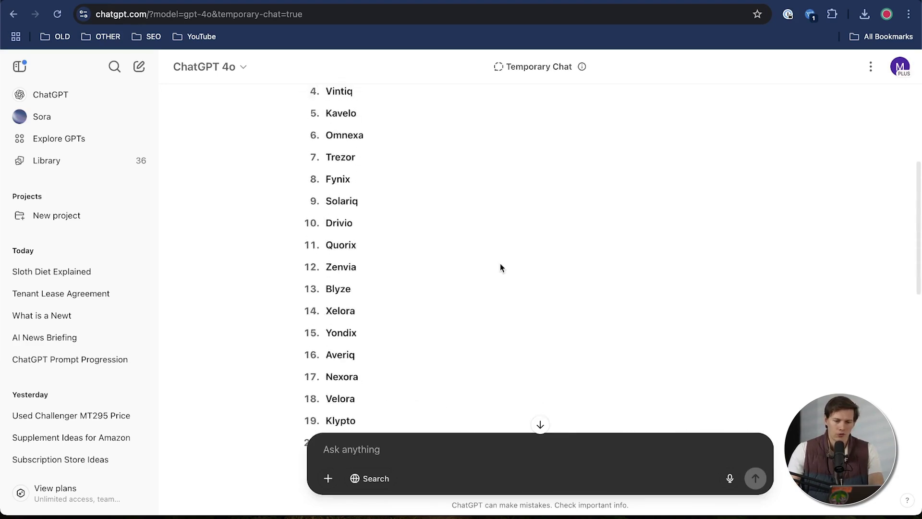
scroll(476, 288, down, 1)
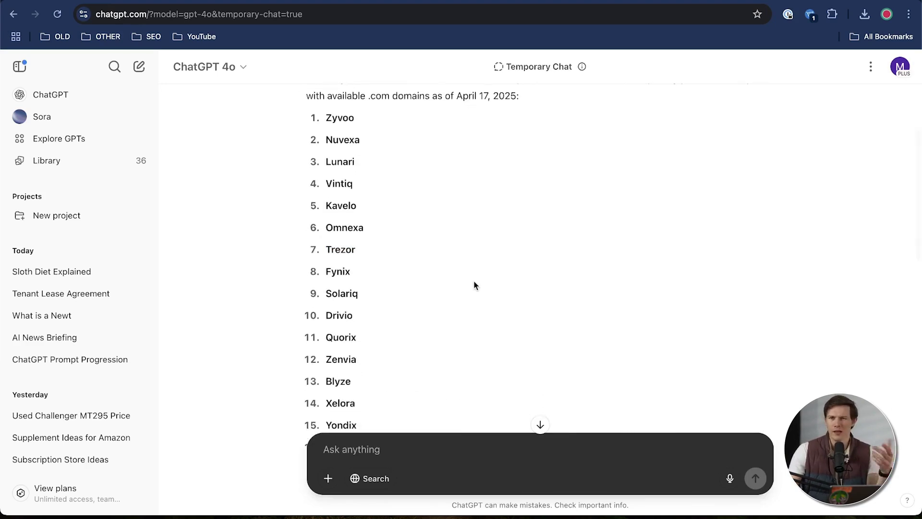
scroll(474, 284, down, 5)
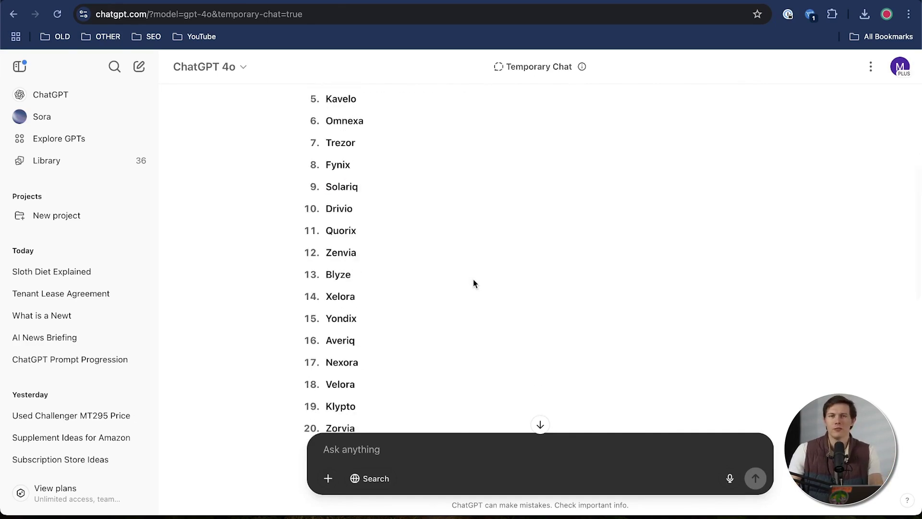
scroll(473, 282, down, 10)
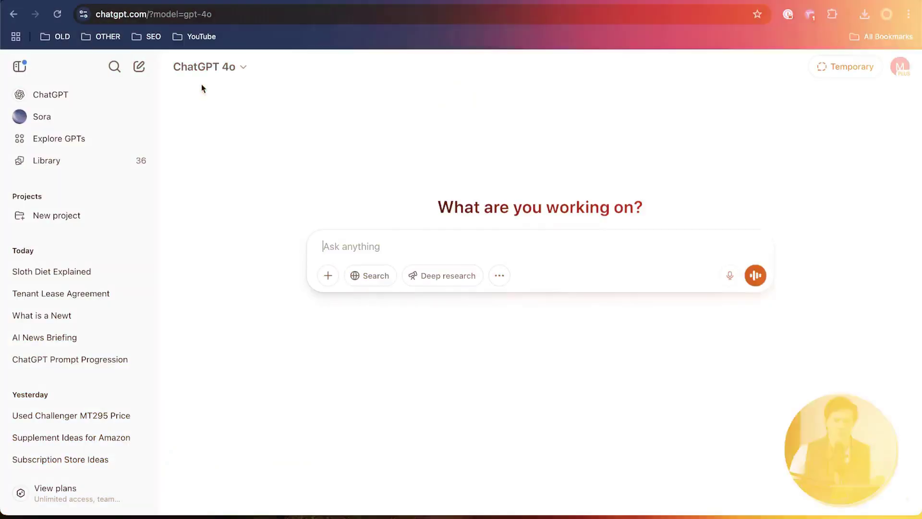
Send the quoted video intro beginning "Hey everyone, welcome to the channel" with the request "please rewrite this and don't plagiarize" and read the rewrite
click(589, 236)
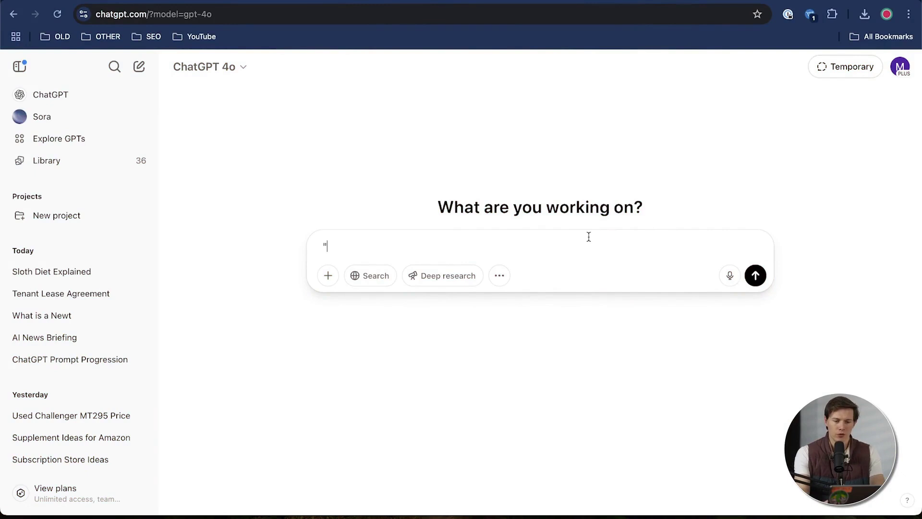
text("Hey everyone, welcome to the channel my name is Mike and in this tutorial, I am going to show you how to go from beginner to expert with the most powerful tool on the internet right now, chatGPT. Once you master this, it is like having a team of geniuses who work for you. Artificial intelligence is changing rapidly and so whether you never used it, or you use it everyday, I believe this video will show you new ways to unlock ChatGPT’s full potential and incrementally upgrade your life.")
key(shift+Return)
key(shift+Return)
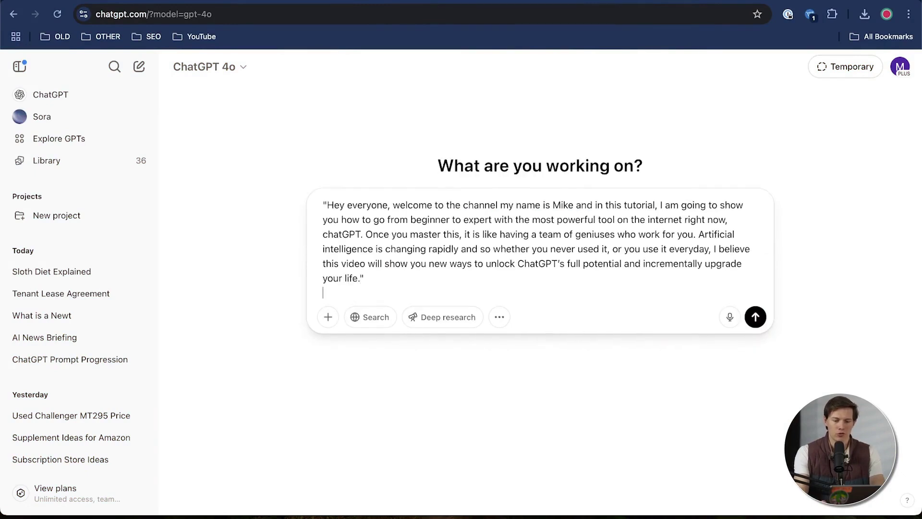
text(pleas)
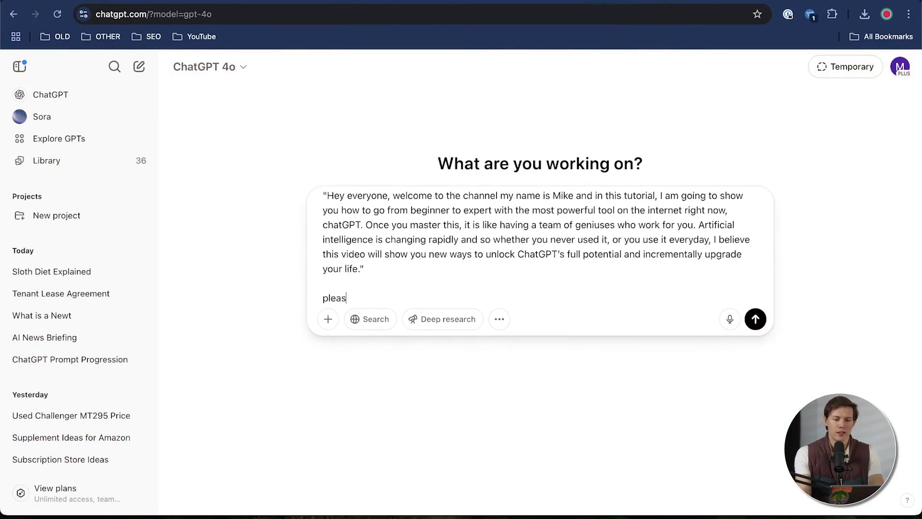
text(e rewrite this)
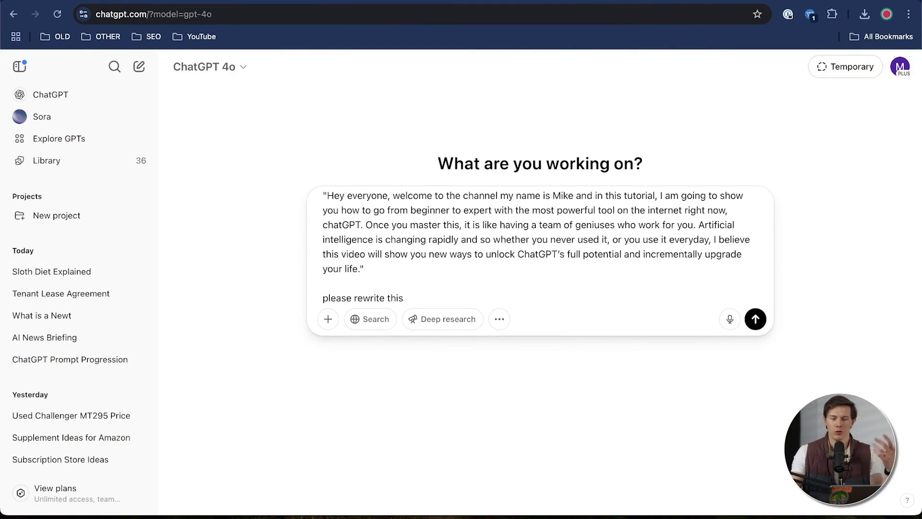
text(and don't plagiarize)
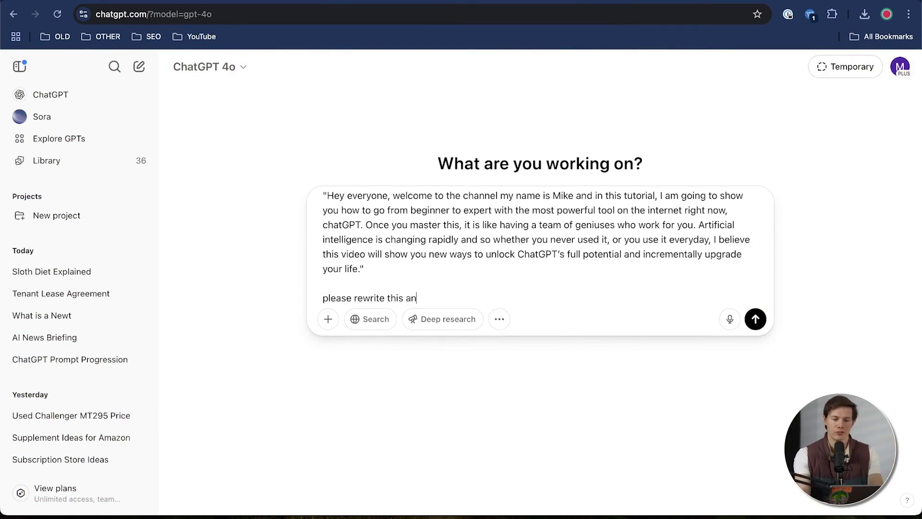
key(Return)
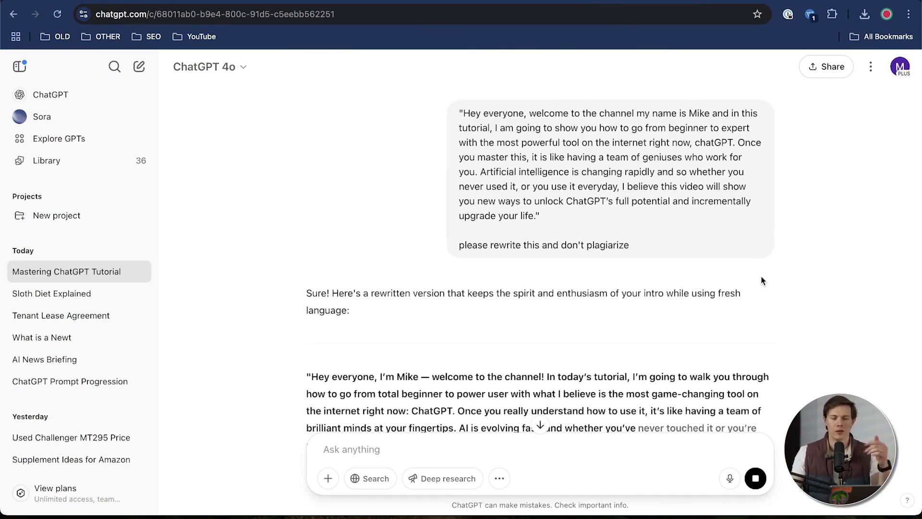
scroll(579, 315, down, 3)
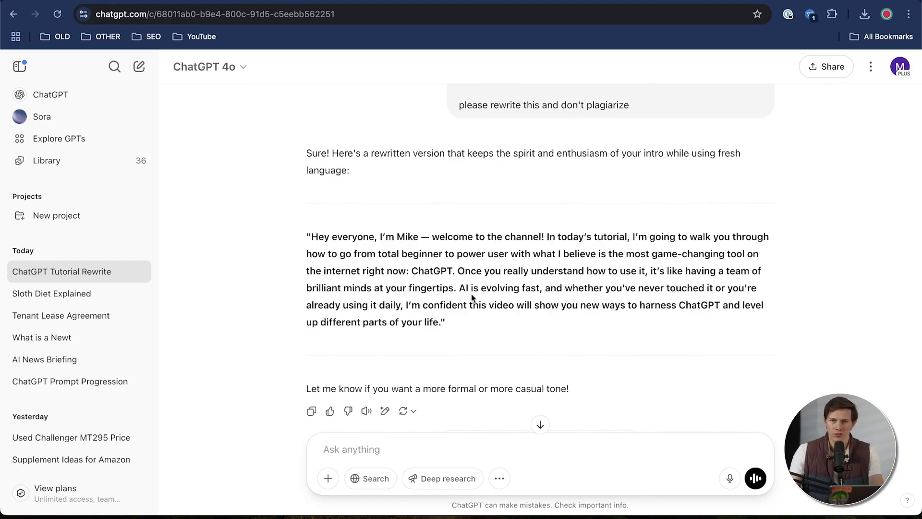
Start a new chat in voice mode, talk through a crockpot chicken soup recipe with onions, and end the voice session
click(138, 67)
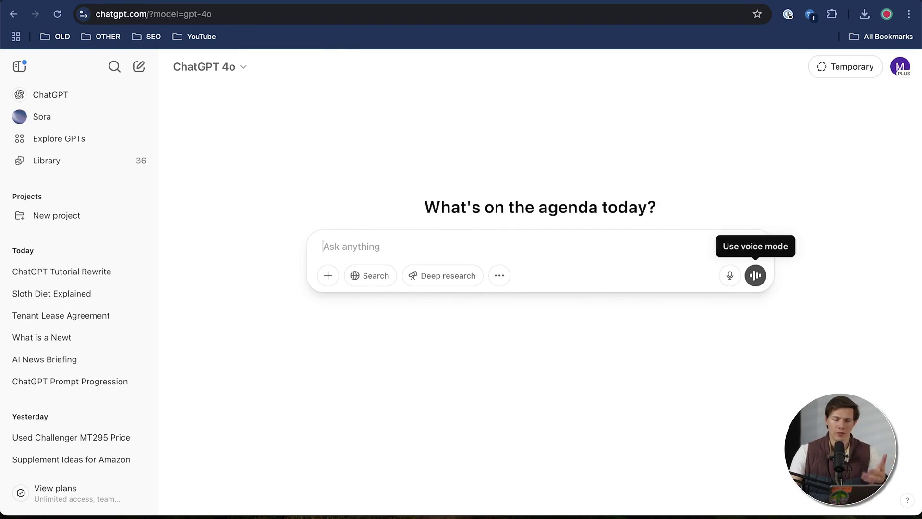
click(757, 281)
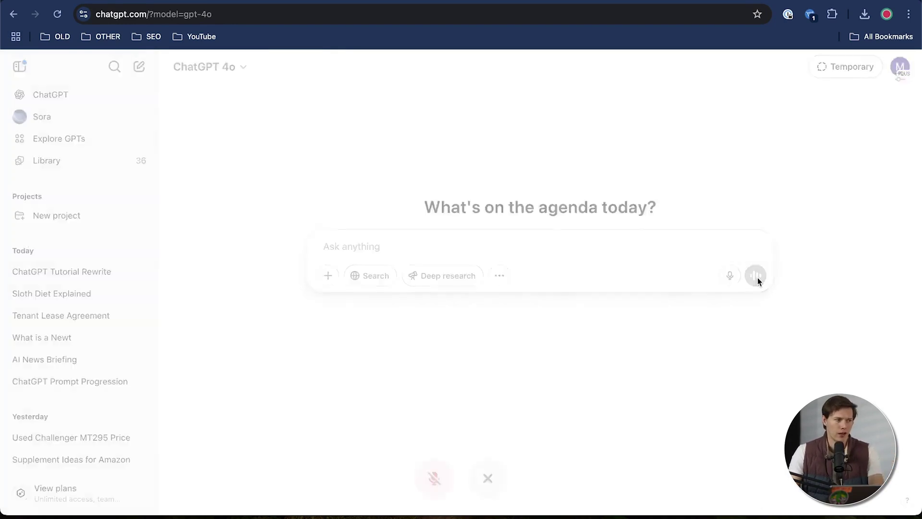
click(187, 94)
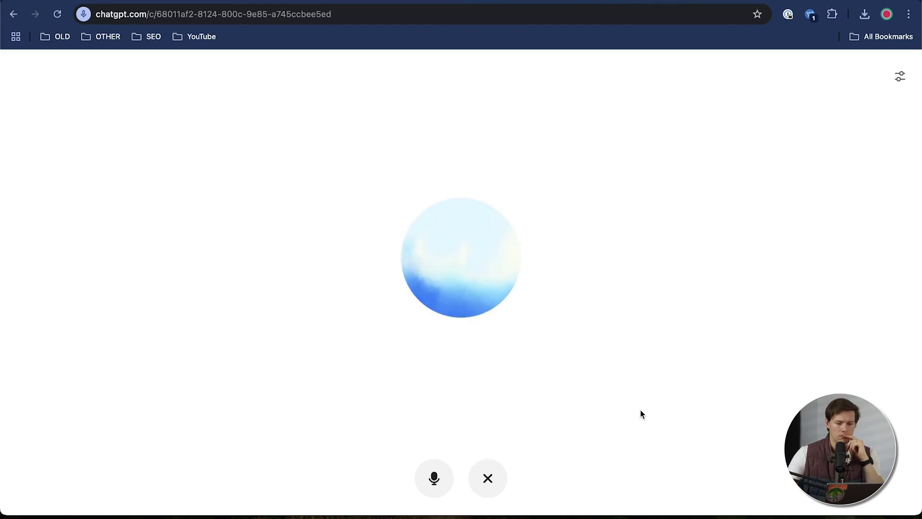
click(495, 479)
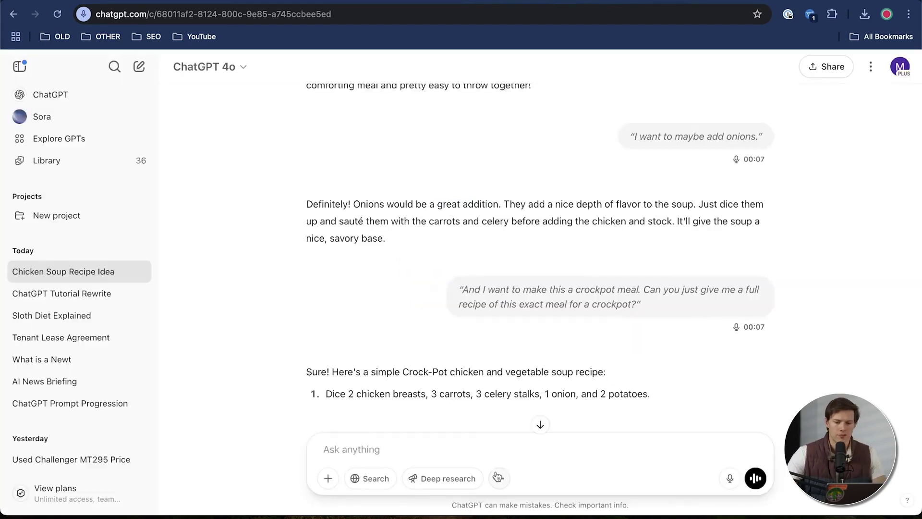
Review the transcript of the voice conversation about the soup recipe and send the follow-up "please add more detail"
scroll(611, 332, down, 5)
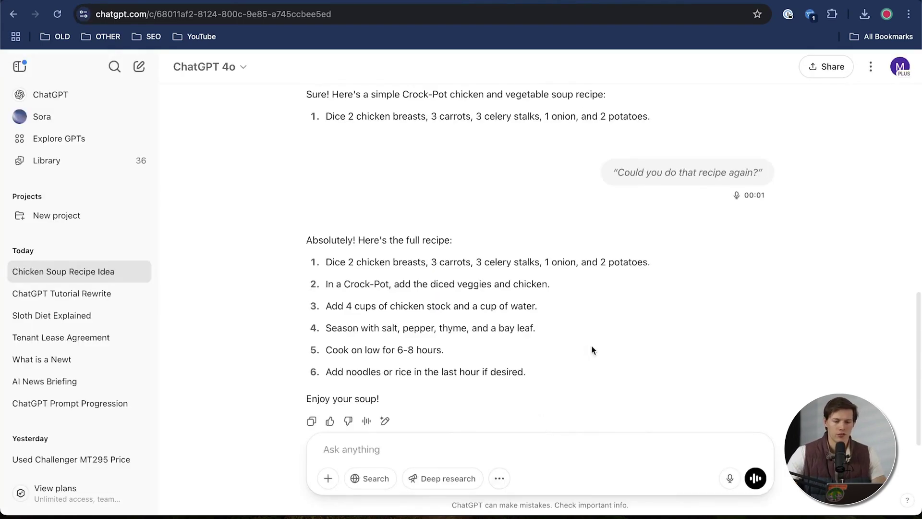
scroll(590, 342, up, 10)
scroll(488, 286, down, 6)
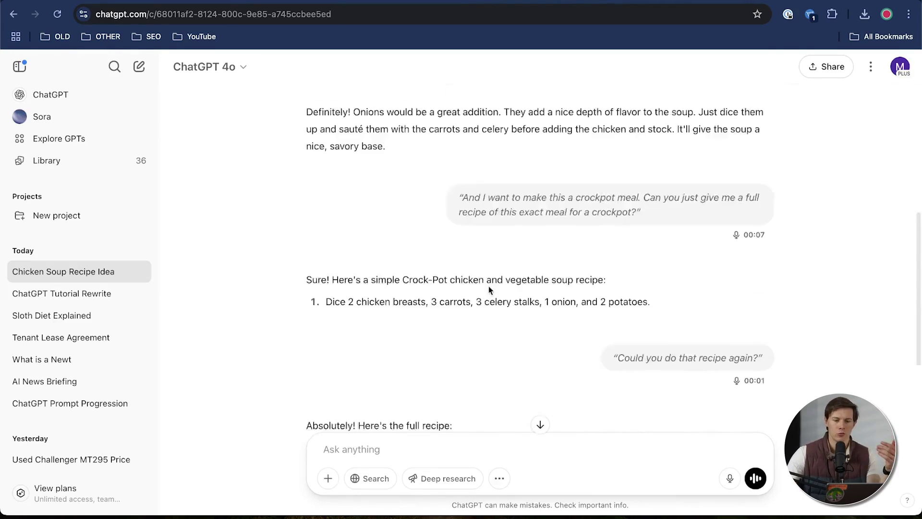
scroll(489, 286, down, 4)
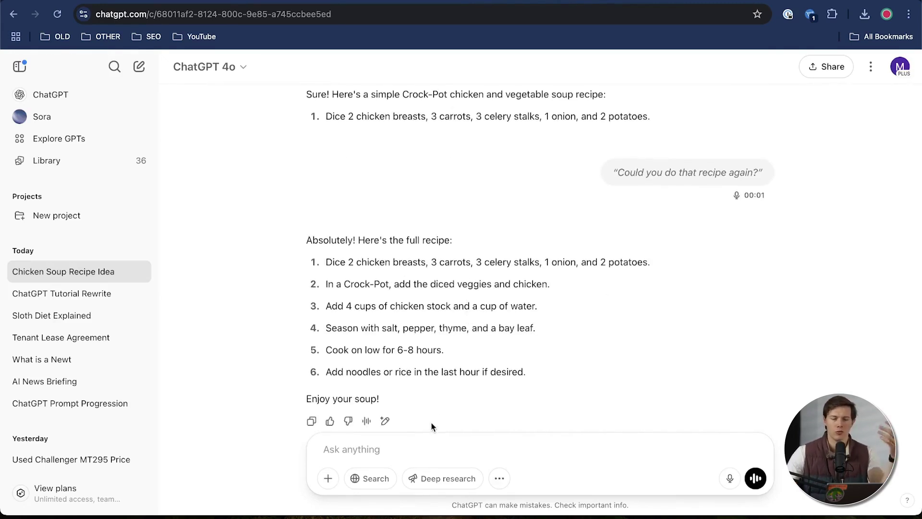
click(428, 453)
text(plea)
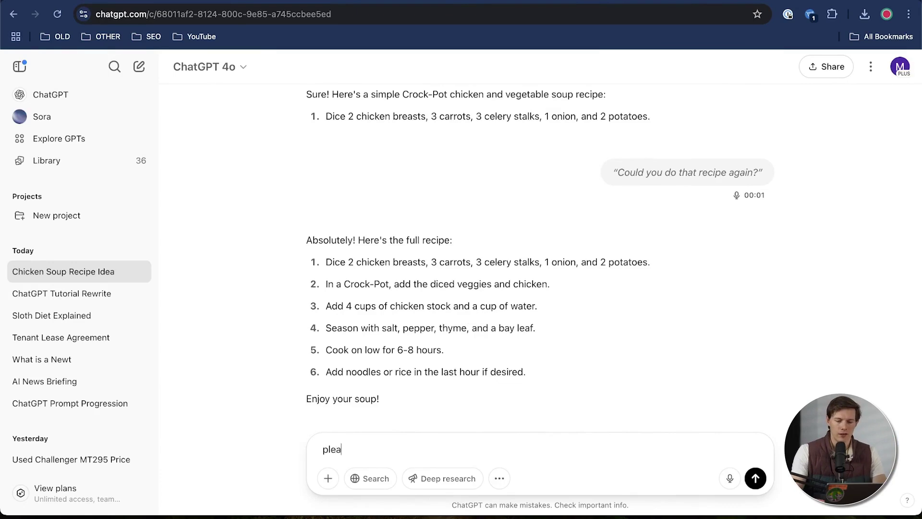
text(se add more detail)
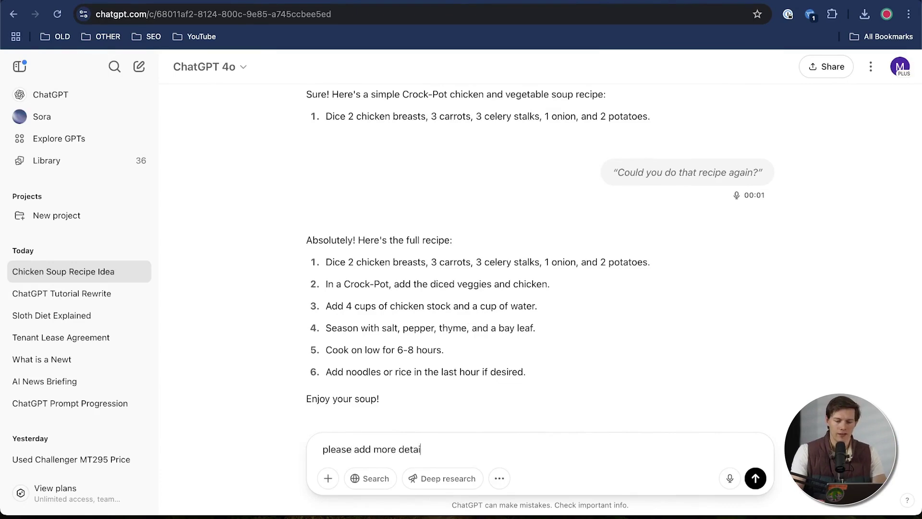
key(Return)
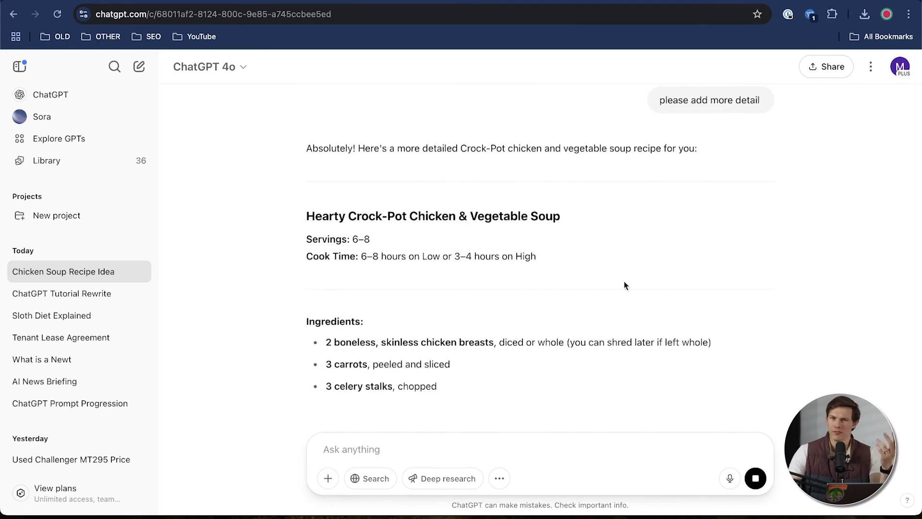
Look over the more detailed Crock-Pot chicken and vegetable soup recipe
scroll(691, 273, up, 1)
scroll(691, 272, up, 10)
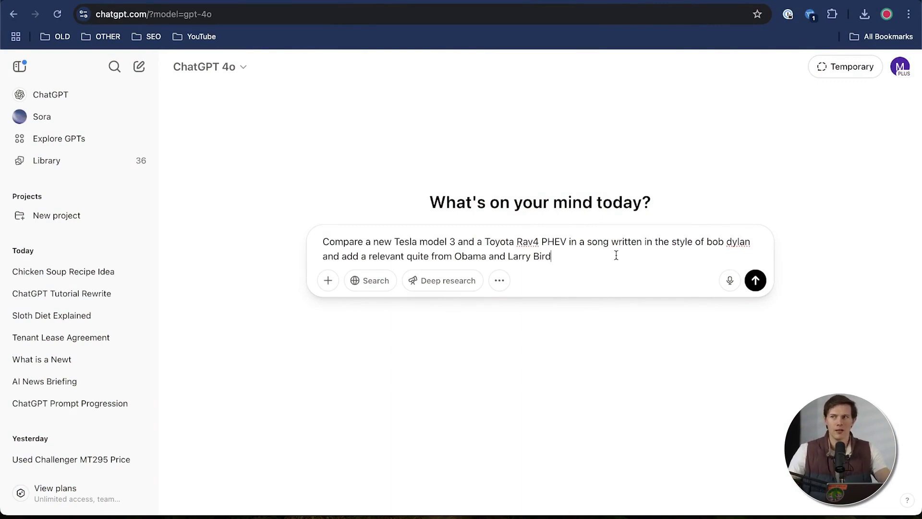
Send the prompt comparing a Tesla model 3 and Toyota Rav4 PHEV in a Bob Dylan-style song with Obama and Larry Bird quotes, and read the song
key(Return)
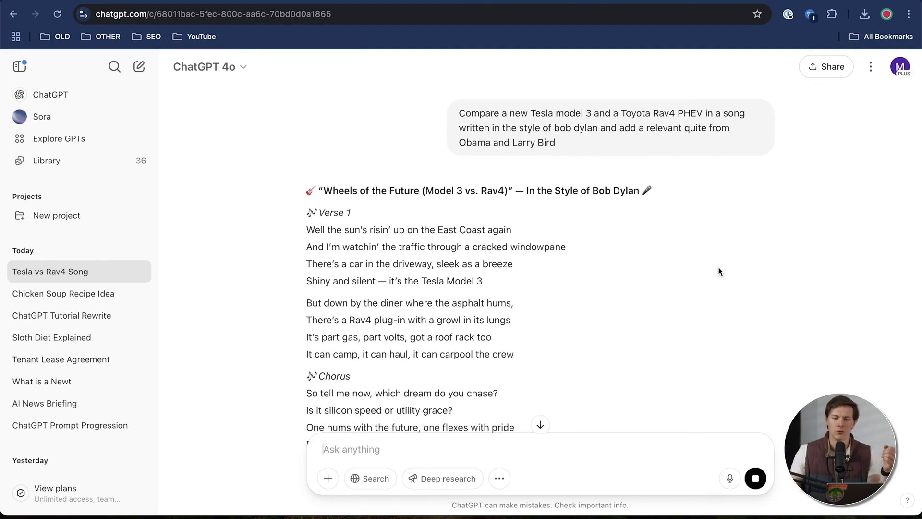
scroll(719, 272, down, 3)
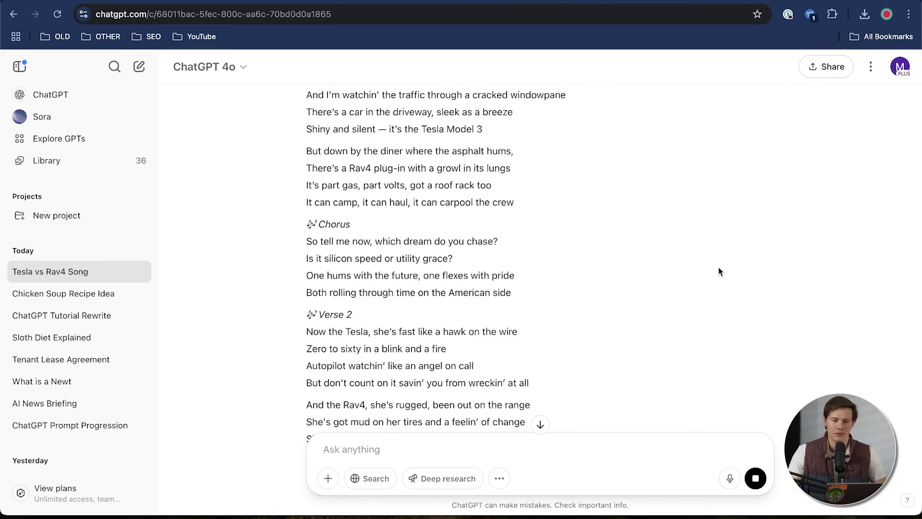
scroll(531, 309, down, 4)
scroll(532, 309, down, 3)
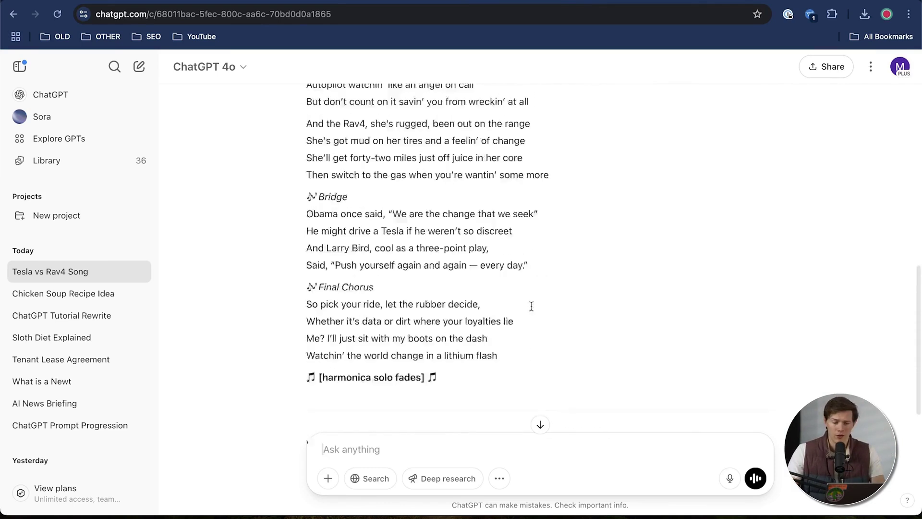
scroll(532, 309, up, 3)
scroll(531, 312, down, 2)
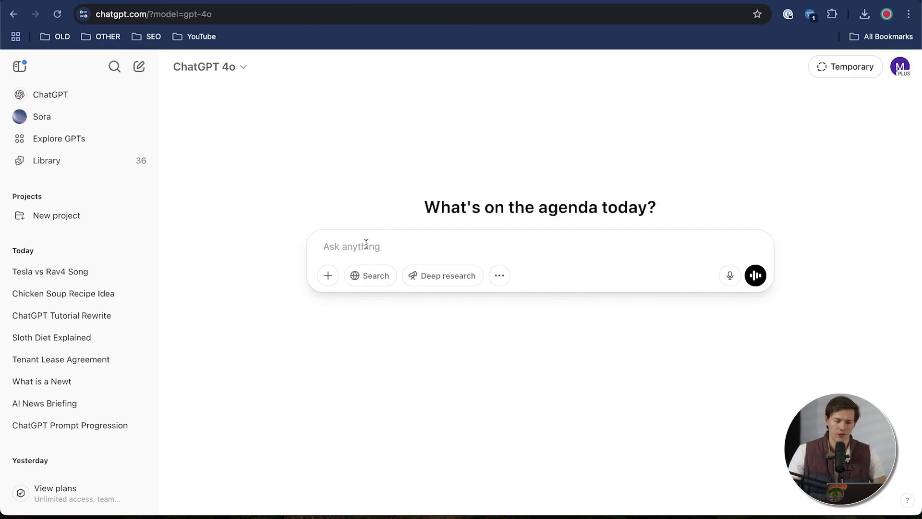
In a new chat, request an Amazon marketing image of a named, orange-flavored brain longevity nootropic bottle with ingredients, gummy and orange slice, on white table and background
text(Create a marketing image of a supplement bottle that I can sell on Amazon. I am thinking the supplement will be a brain longevity nootropic that helps you focus. Please come up with a good name for it, show the ingredients, and show the bottle in the image on a white table with a white background. Please make it orange flavored and show a gummy next to the bottle as well as an orange slice)
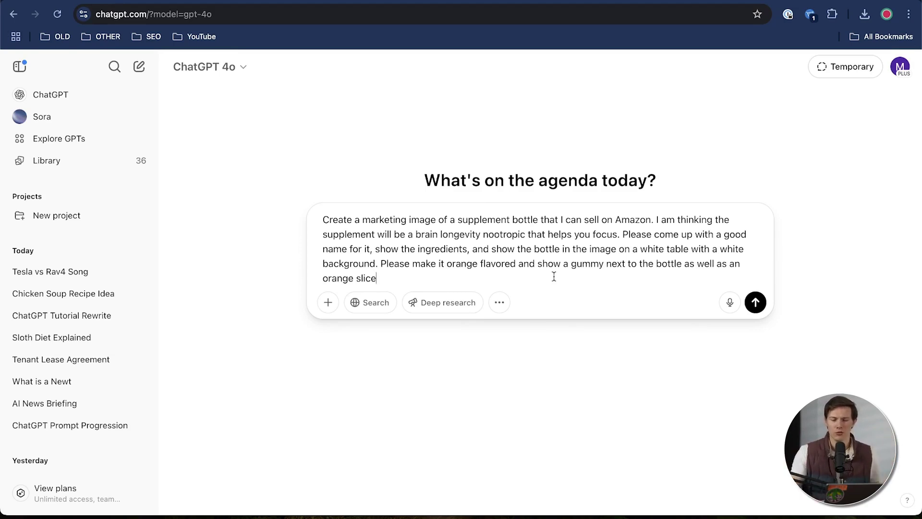
key(Return)
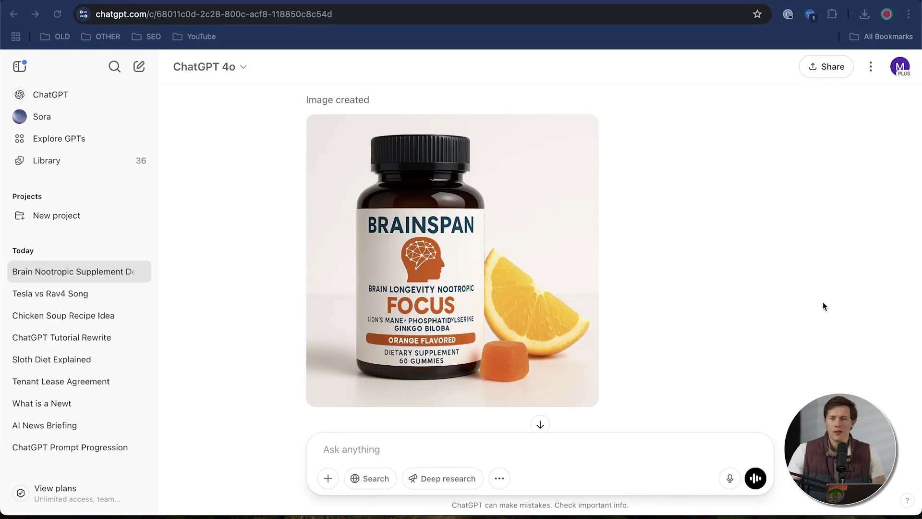
View the generated supplement bottle image enlarged, close it, and check it against the original prompt
click(469, 272)
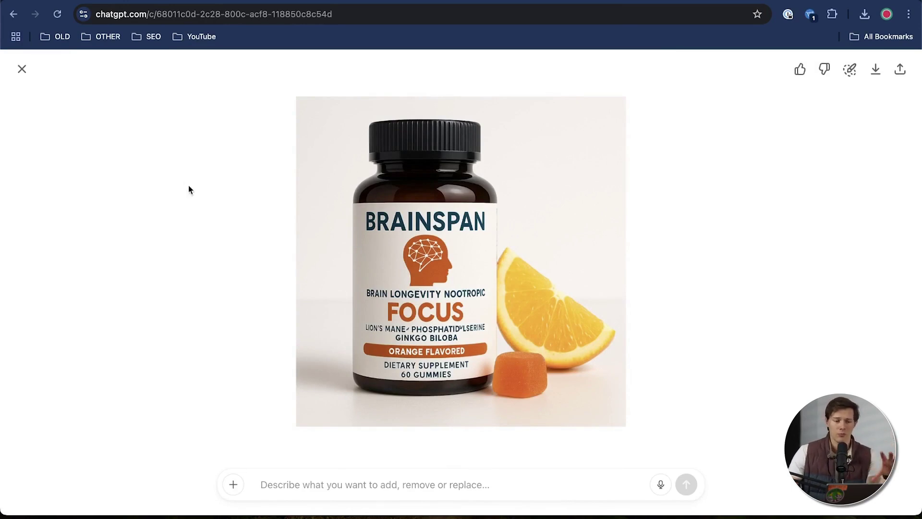
click(22, 69)
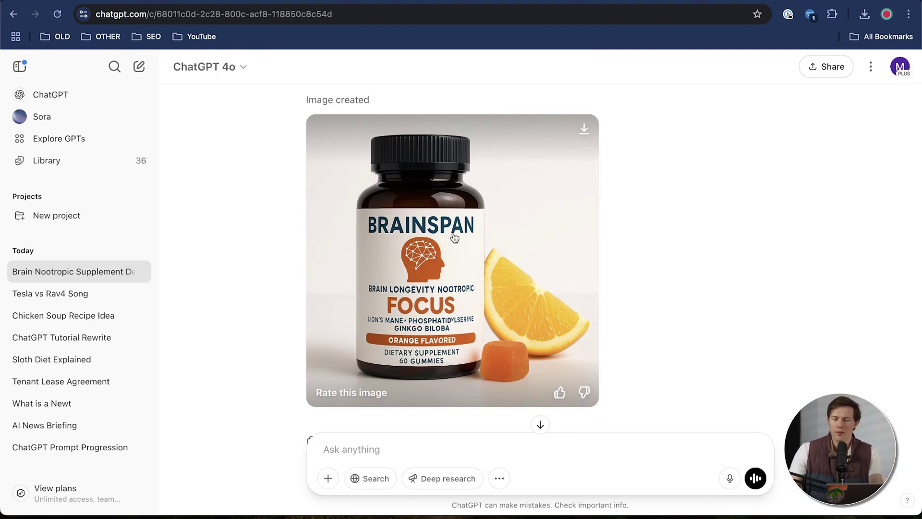
scroll(600, 277, up, 3)
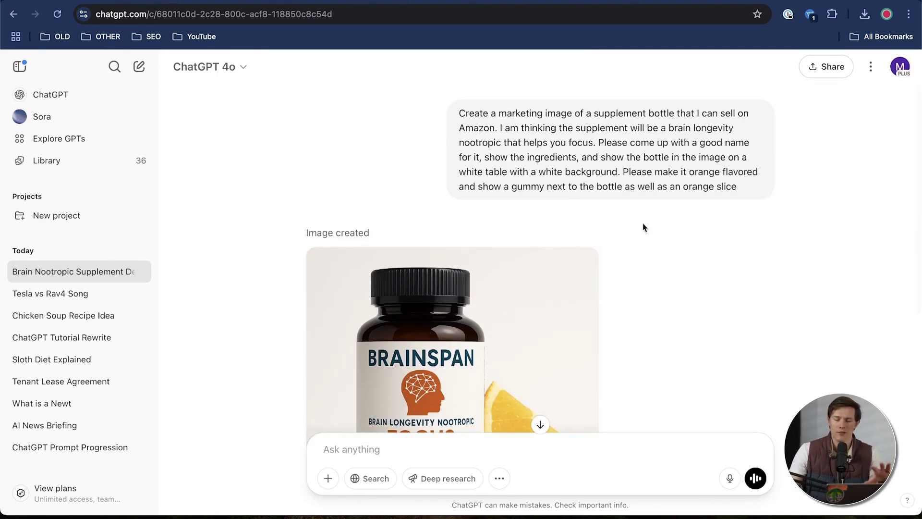
scroll(710, 230, down, 5)
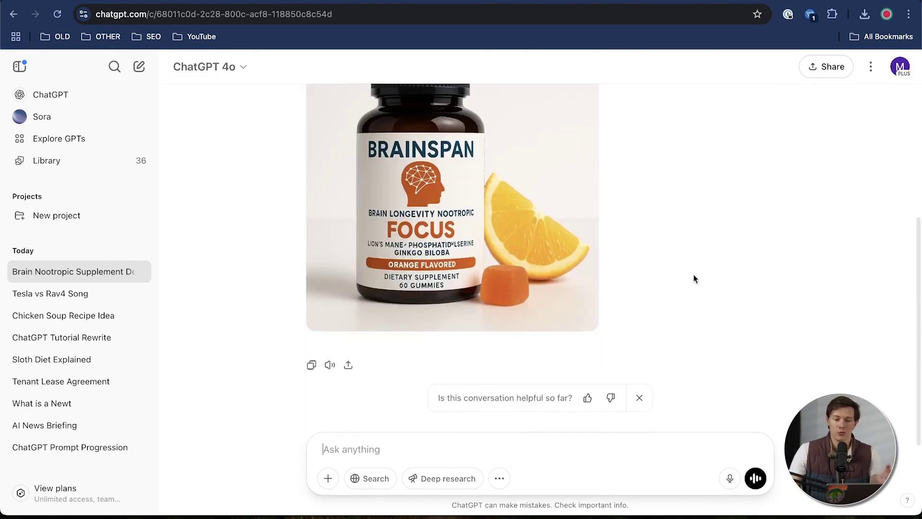
Send the follow-up "Now make that again but with a light orange background"
key(super+Tab)
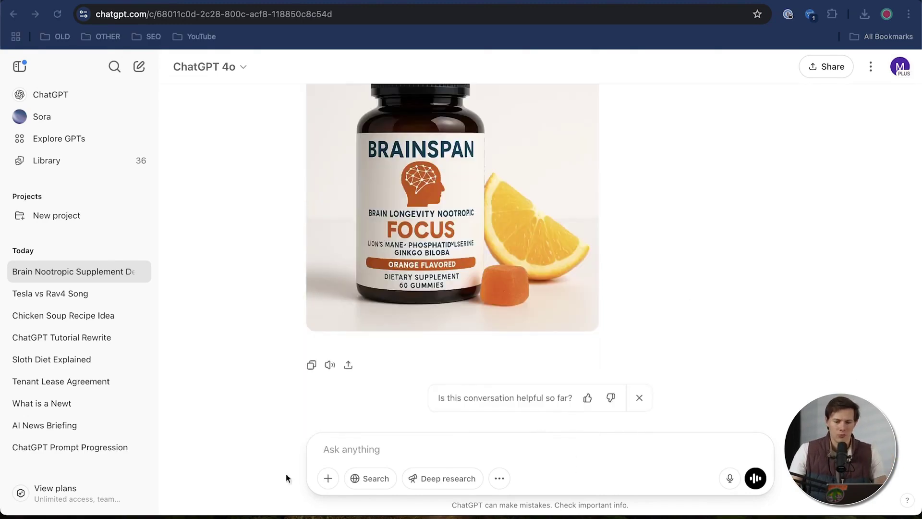
click(395, 449)
text(Now make that again but with a light orange background)
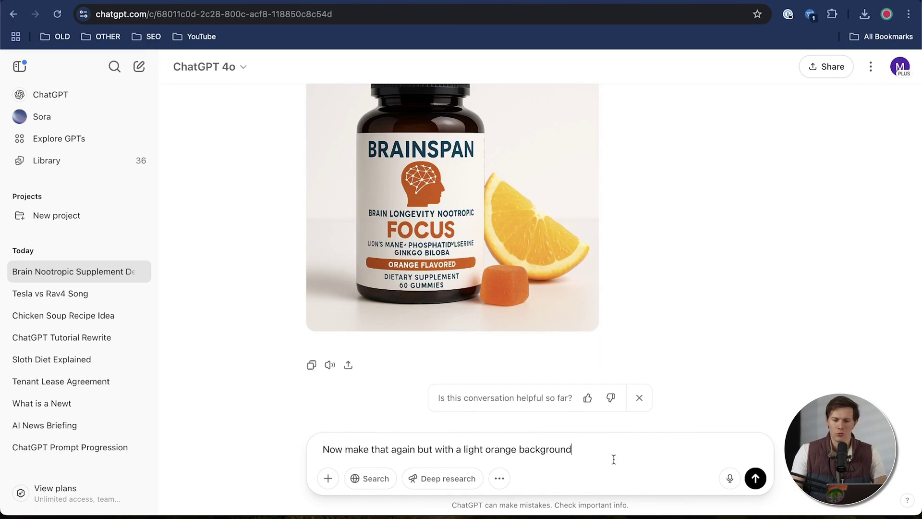
key(Return)
Examine the original white-background image and the two alternative responses being generated for the orange version
scroll(629, 319, up, 8)
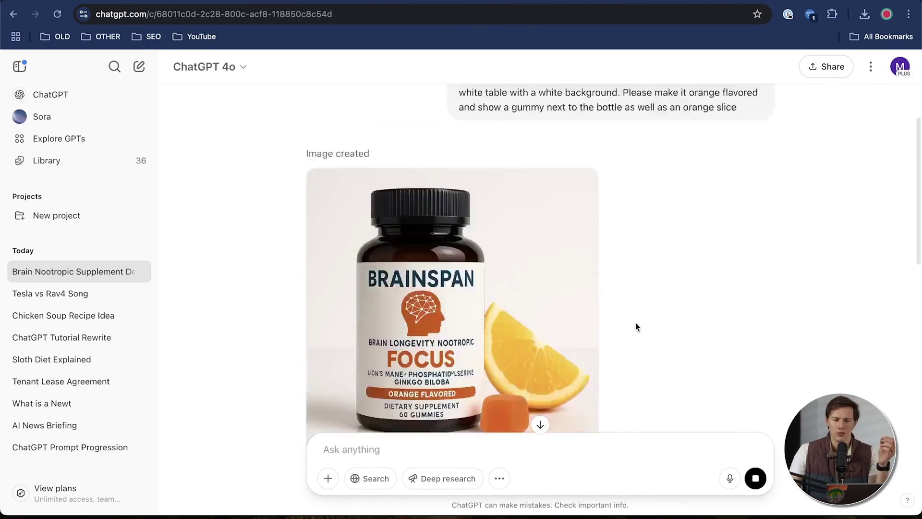
scroll(636, 327, down, 4)
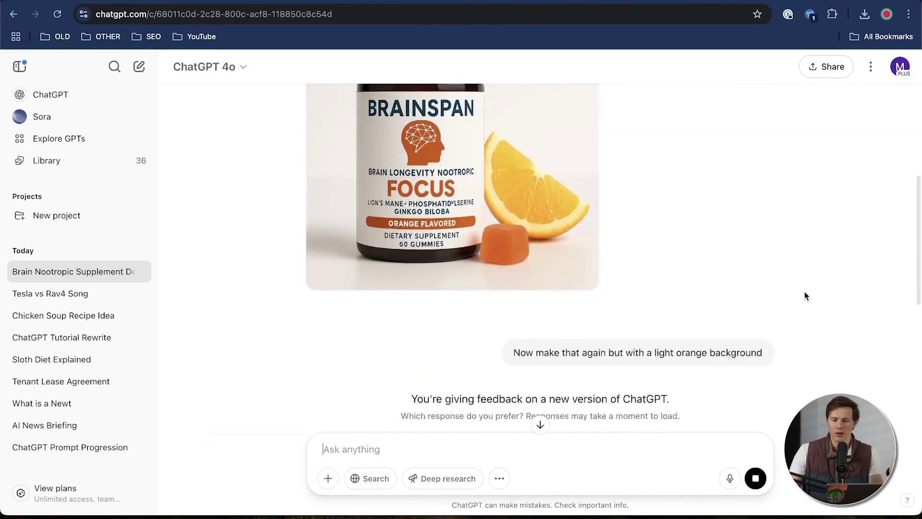
scroll(806, 294, down, 6)
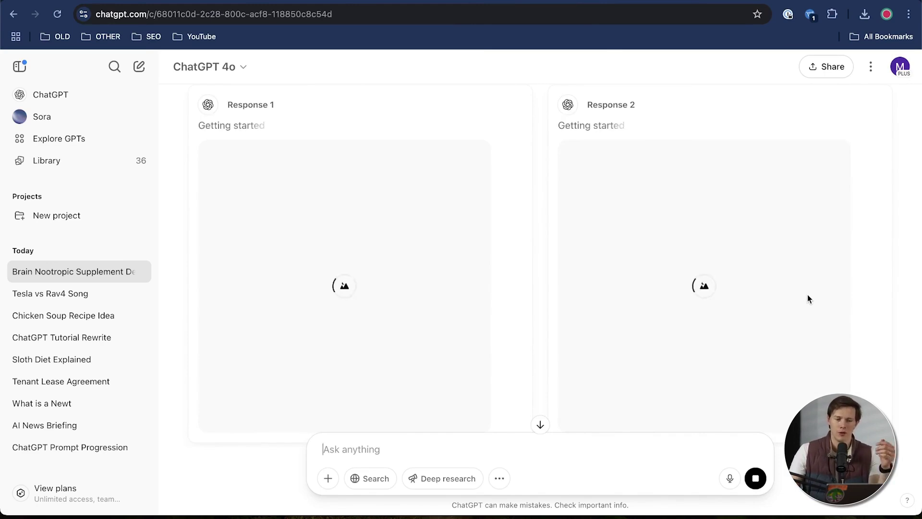
scroll(491, 294, up, 1)
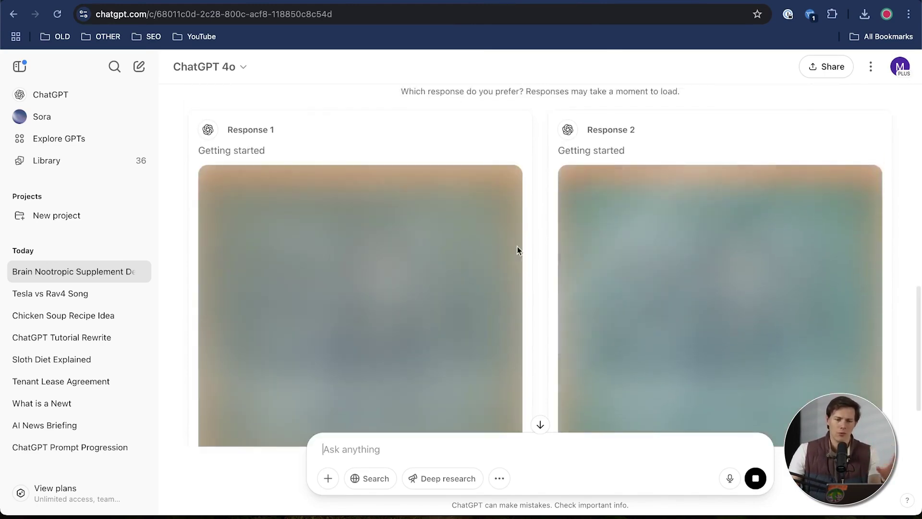
scroll(537, 250, up, 1)
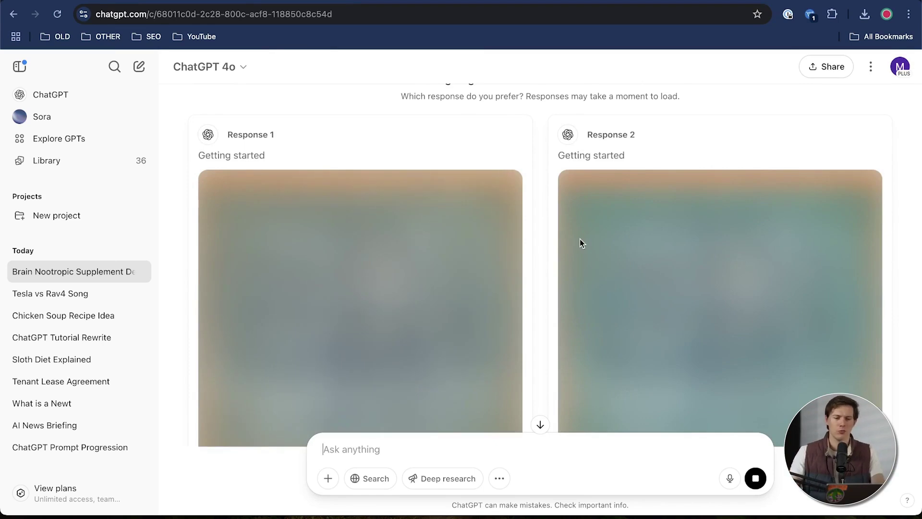
scroll(676, 217, down, 3)
scroll(678, 221, up, 4)
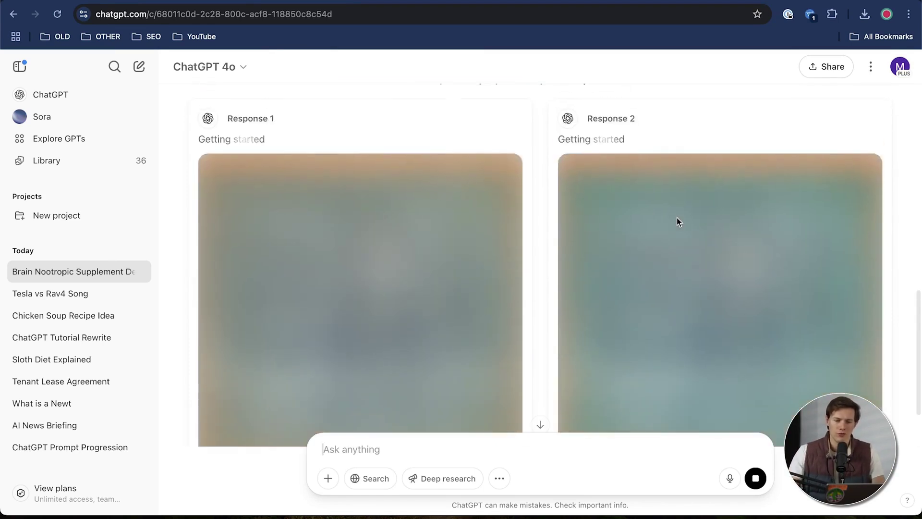
scroll(677, 221, down, 3)
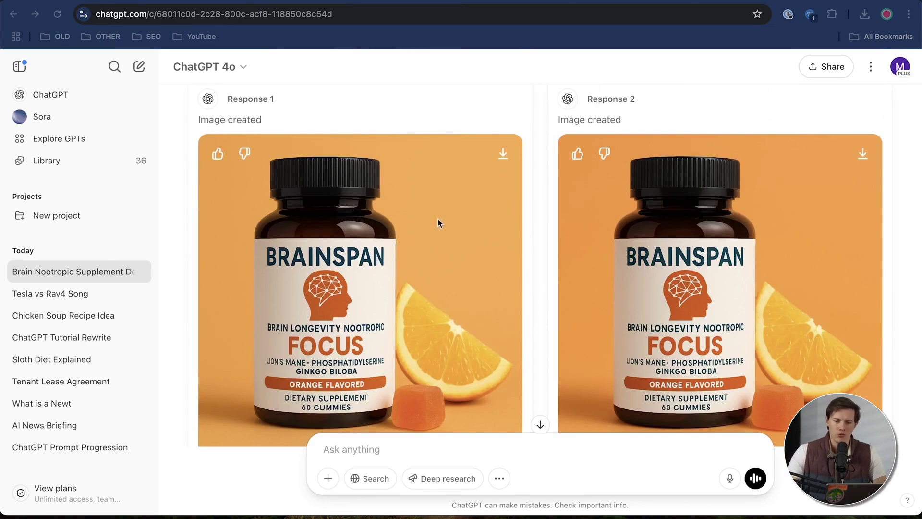
Rate the image in Response 1 as good and choose Response 1 as the preferred version
scroll(479, 298, down, 1)
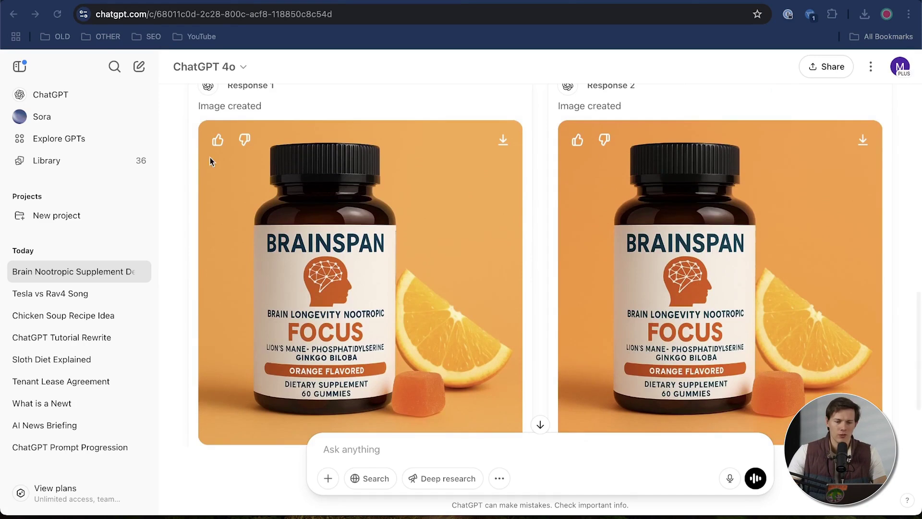
click(218, 140)
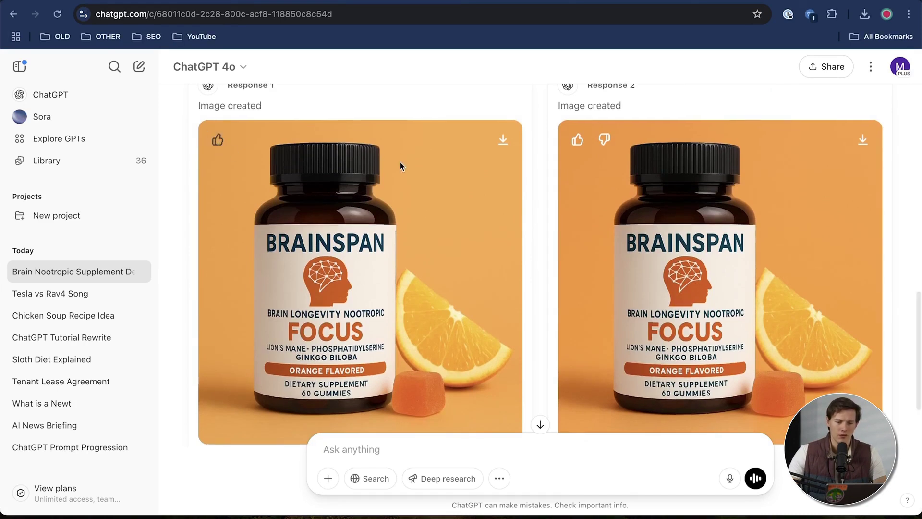
scroll(408, 170, down, 3)
click(278, 387)
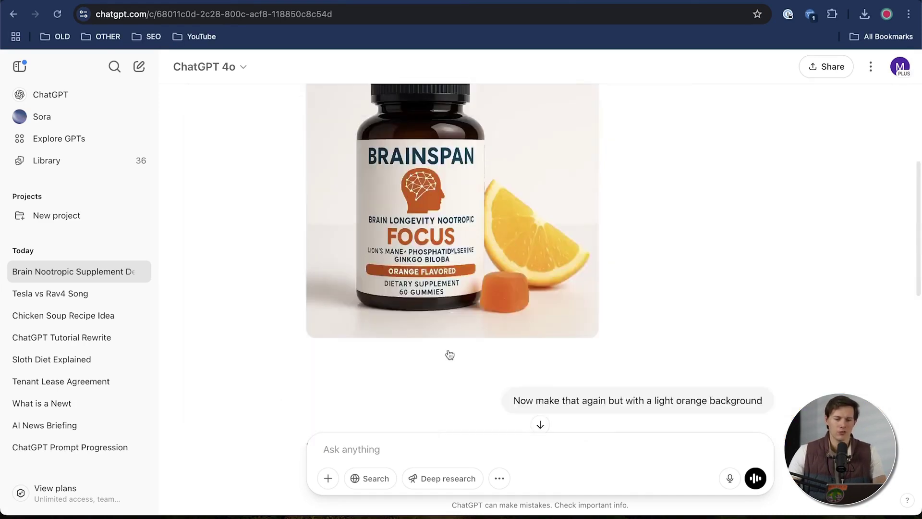
Compare the white-background and orange-background bottle images together with the prompts that produced them
scroll(480, 343, down, 6)
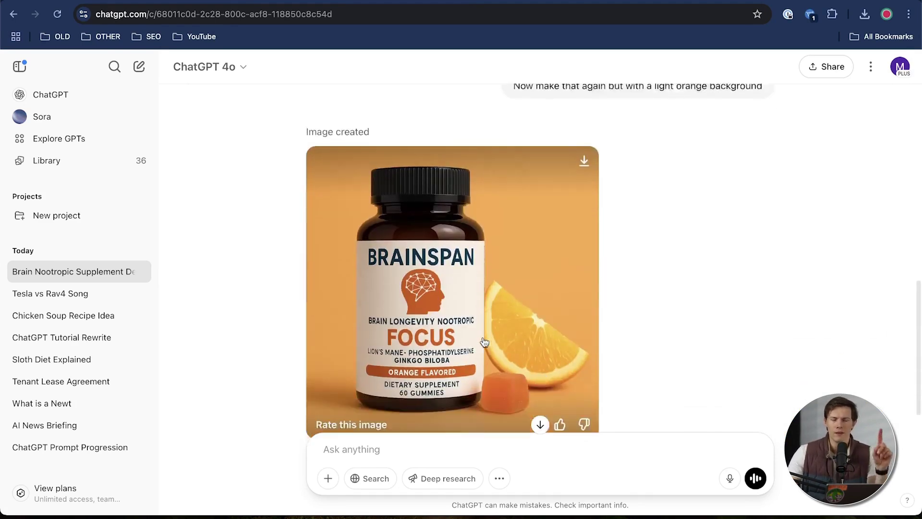
scroll(495, 297, up, 5)
scroll(506, 259, down, 5)
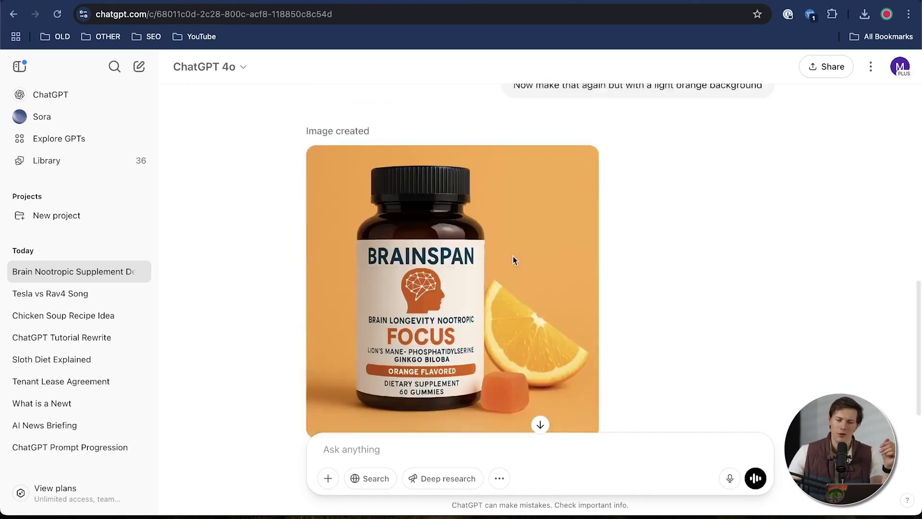
scroll(512, 254, up, 5)
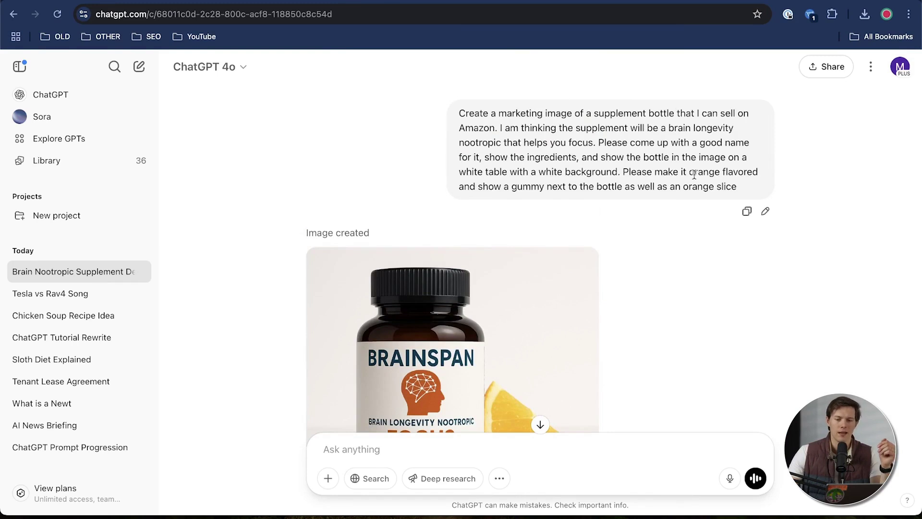
scroll(694, 176, down, 4)
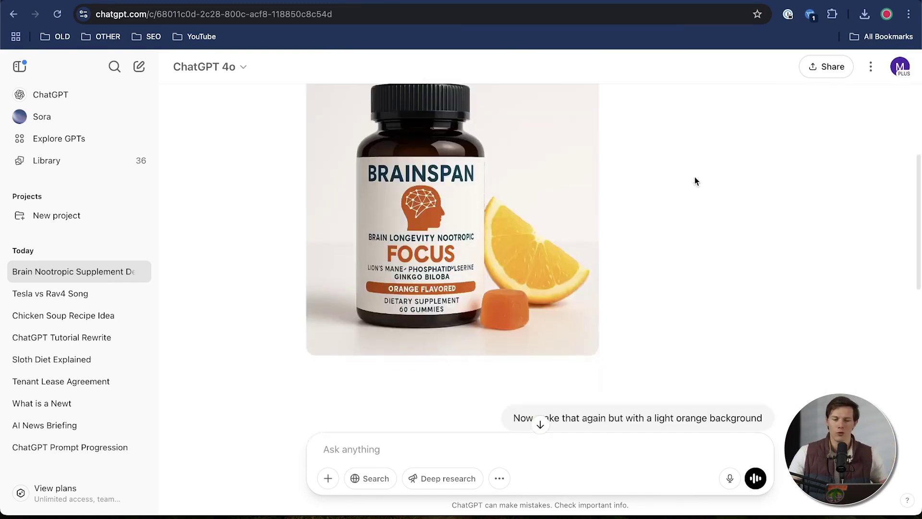
scroll(695, 181, down, 2)
scroll(694, 184, down, 2)
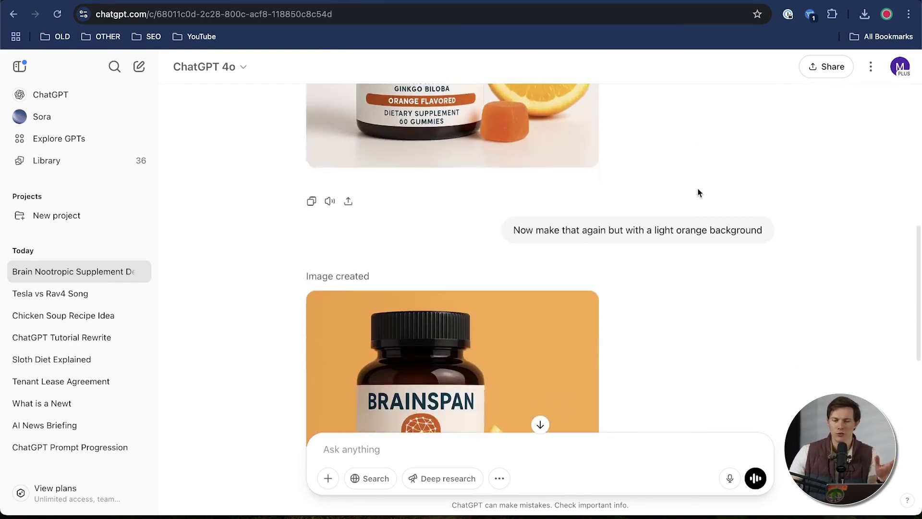
scroll(692, 302, up, 6)
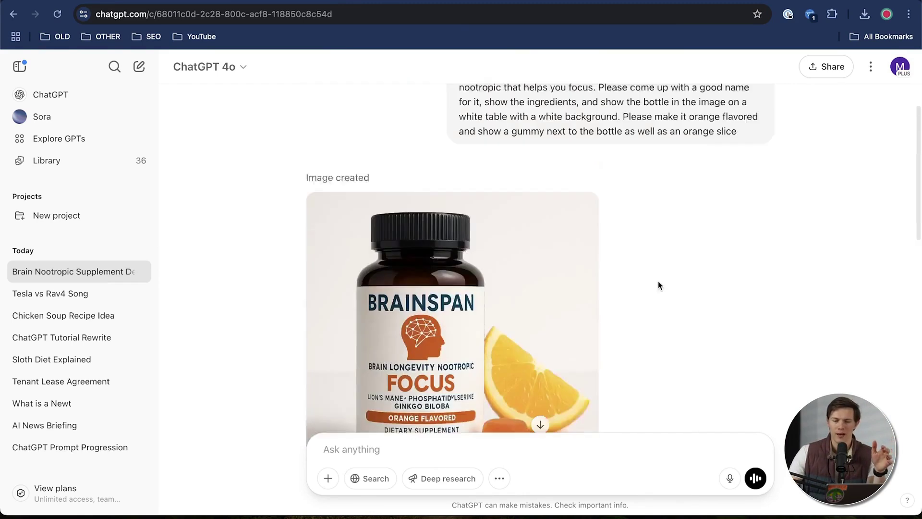
scroll(648, 192, down, 8)
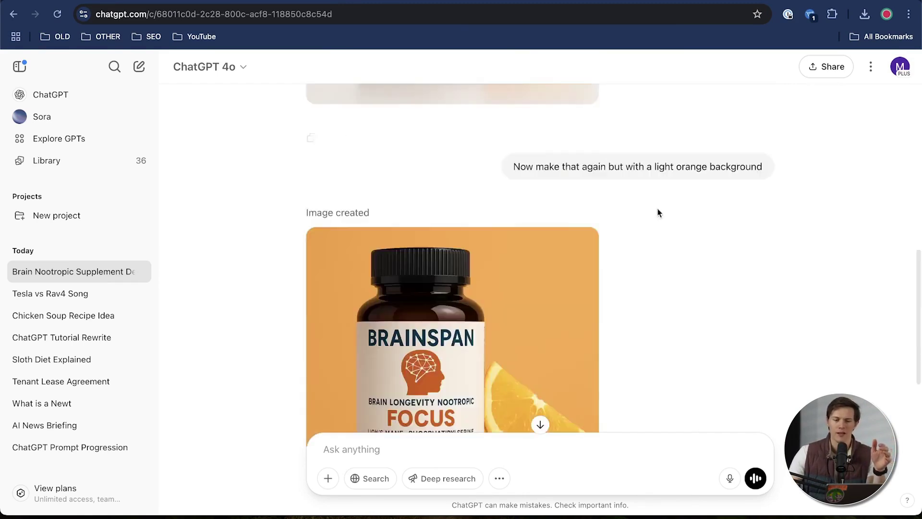
scroll(658, 212, down, 2)
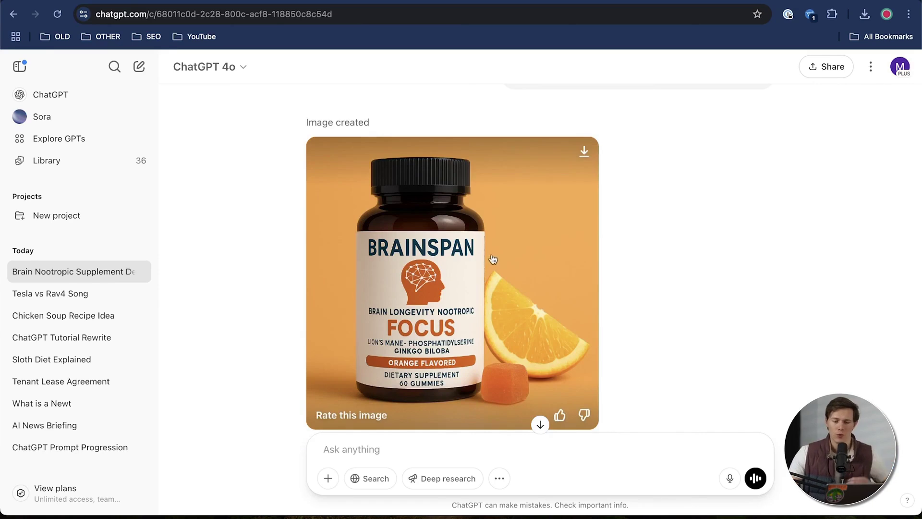
Download the orange-background bottle image and save it to the computer
scroll(627, 167, up, 1)
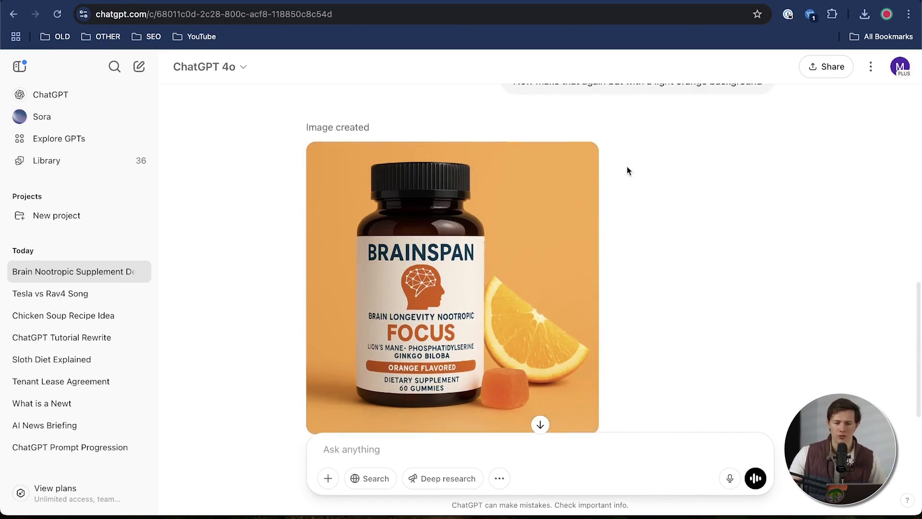
click(584, 157)
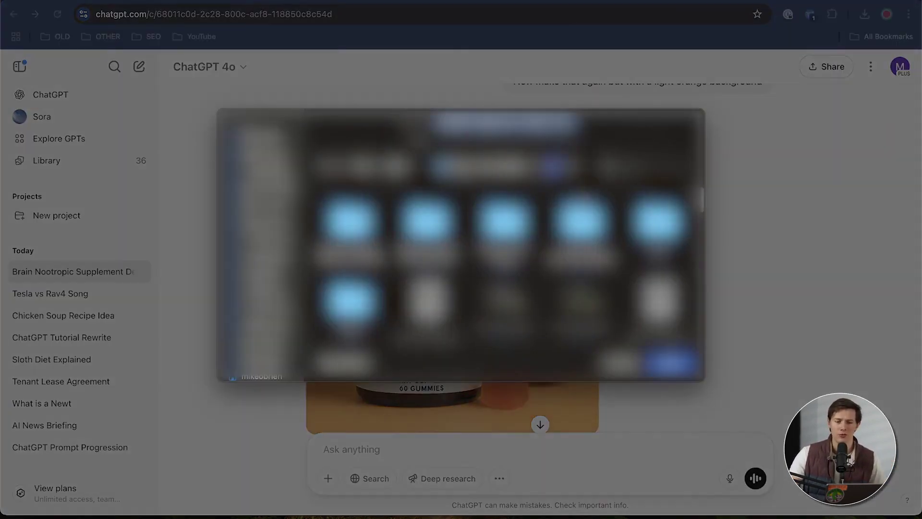
click(670, 365)
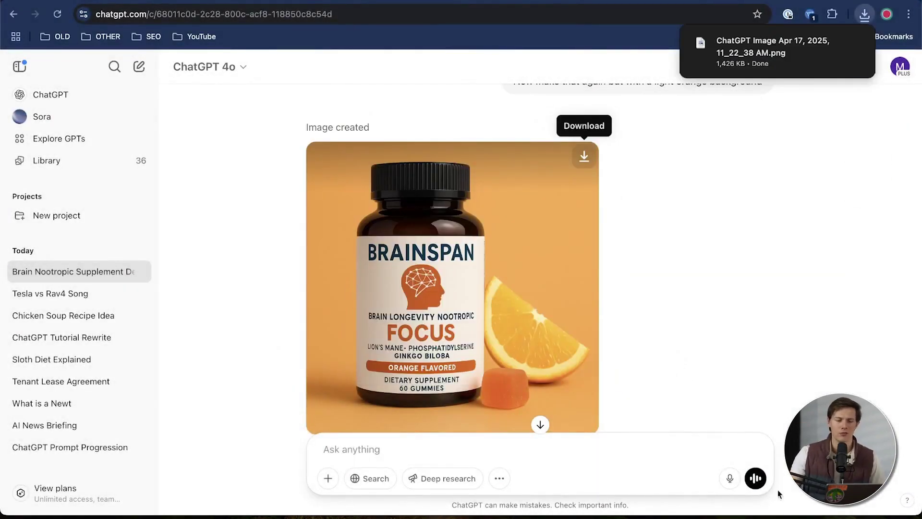
scroll(767, 326, down, 1)
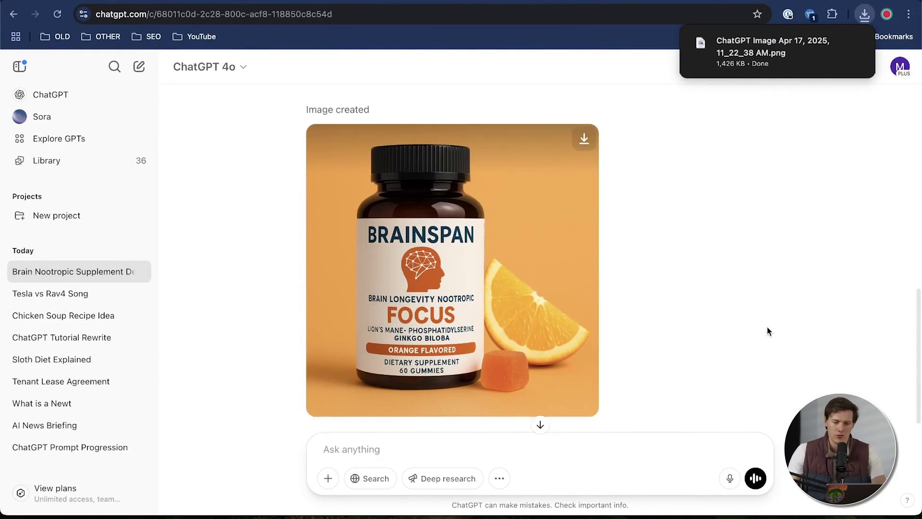
In a new chat, ask for an Excel formula that adds the 11 cells to the left if the cell above says "December"
scroll(767, 330, down, 3)
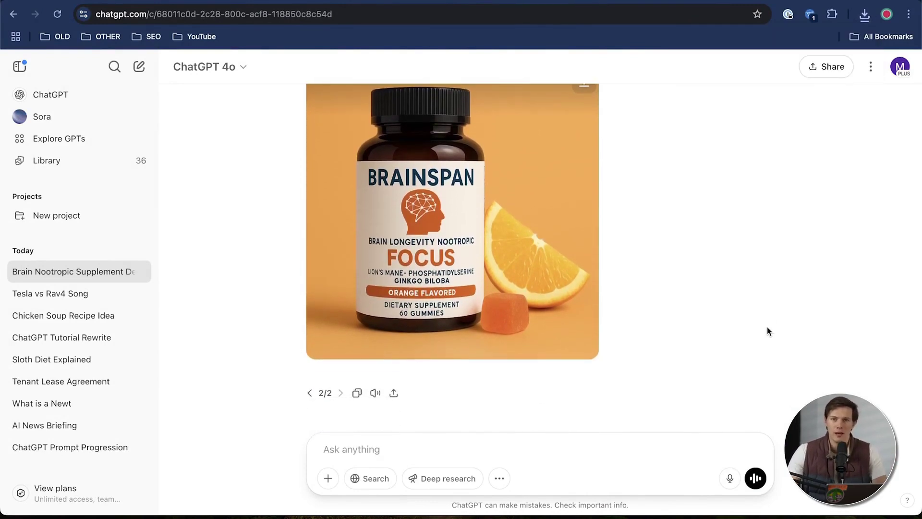
mouse_move(540, 343)
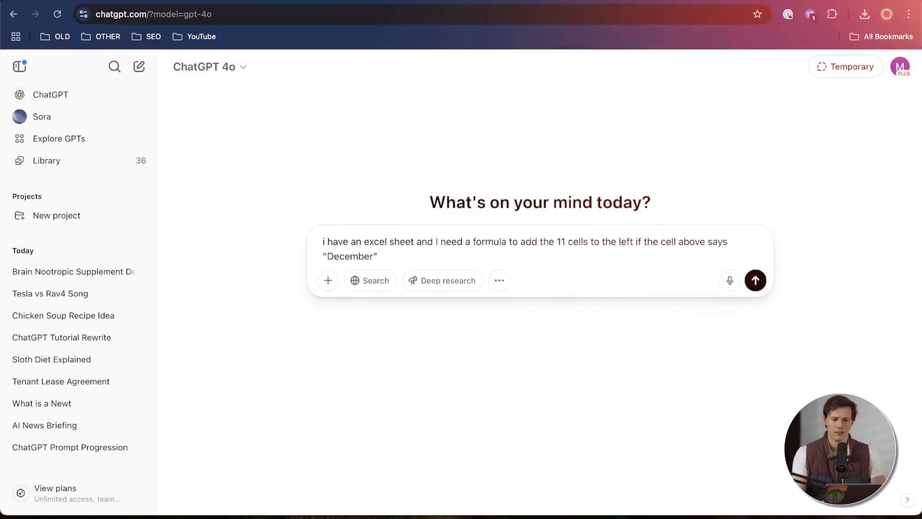
key(Return)
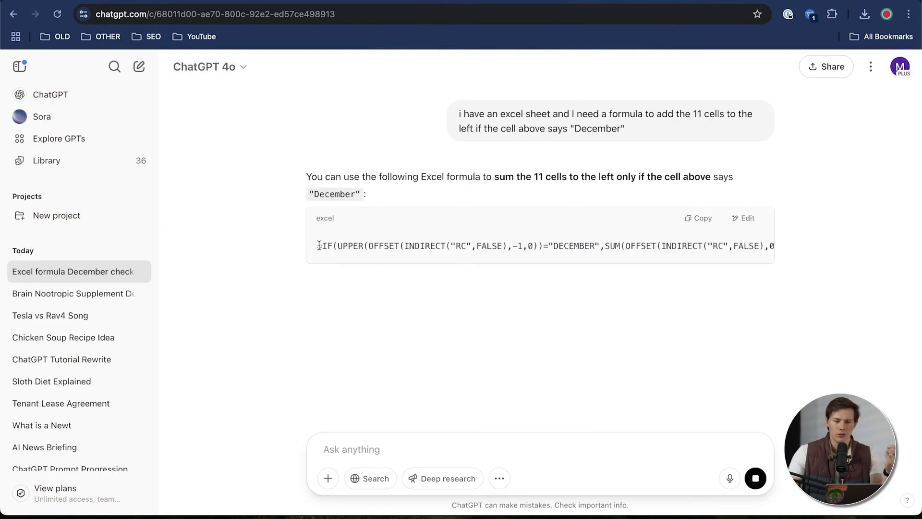
Select and copy the generated Excel formula from the first code block
drag(318, 245, 743, 243)
click(693, 233)
click(697, 219)
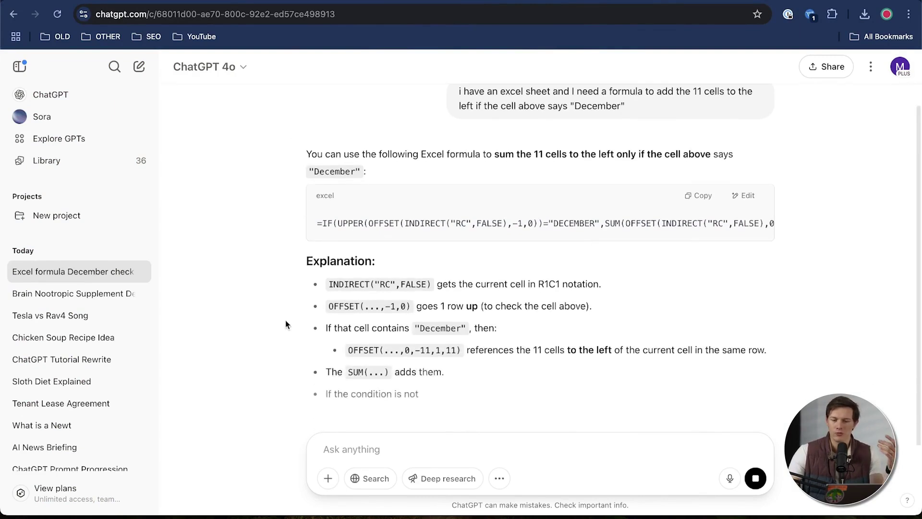
Review the formula's explanation, the notes and the alternative A1-style formula in the response
scroll(285, 324, down, 2)
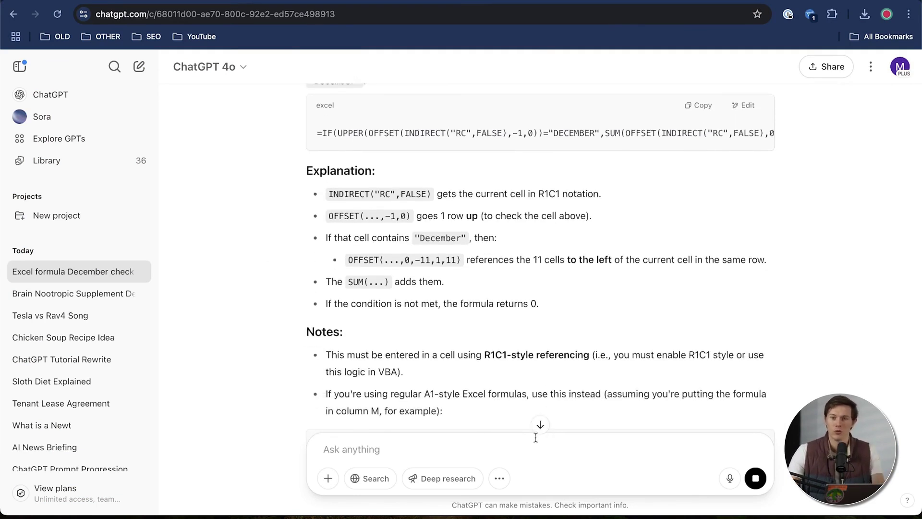
scroll(531, 341, down, 3)
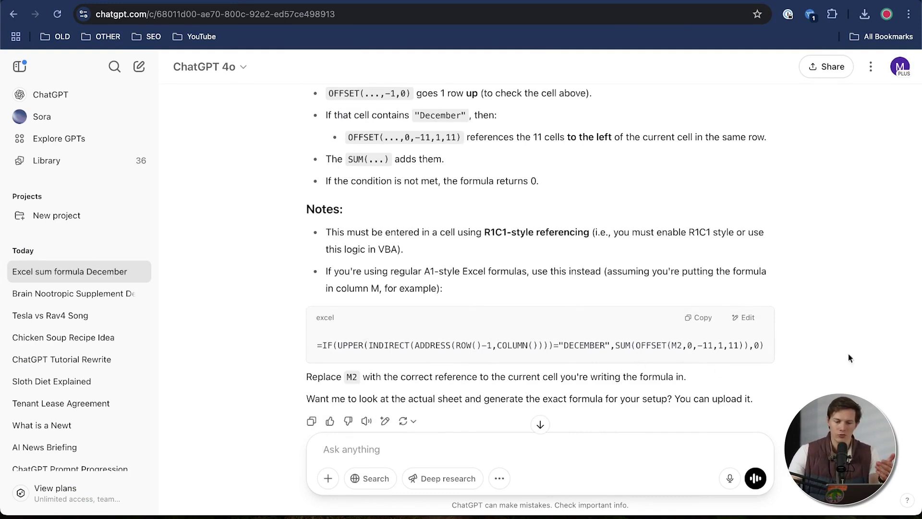
scroll(848, 358, down, 1)
click(553, 449)
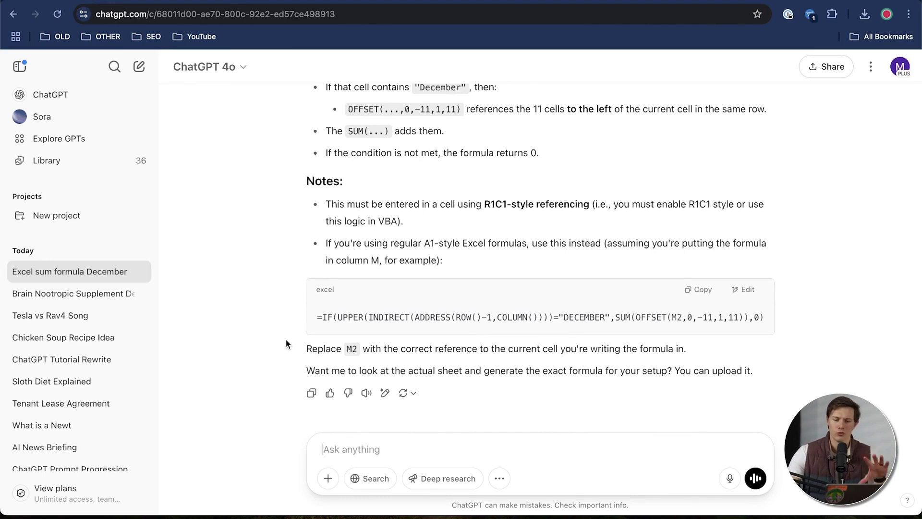
scroll(451, 303, up, 5)
scroll(474, 287, down, 4)
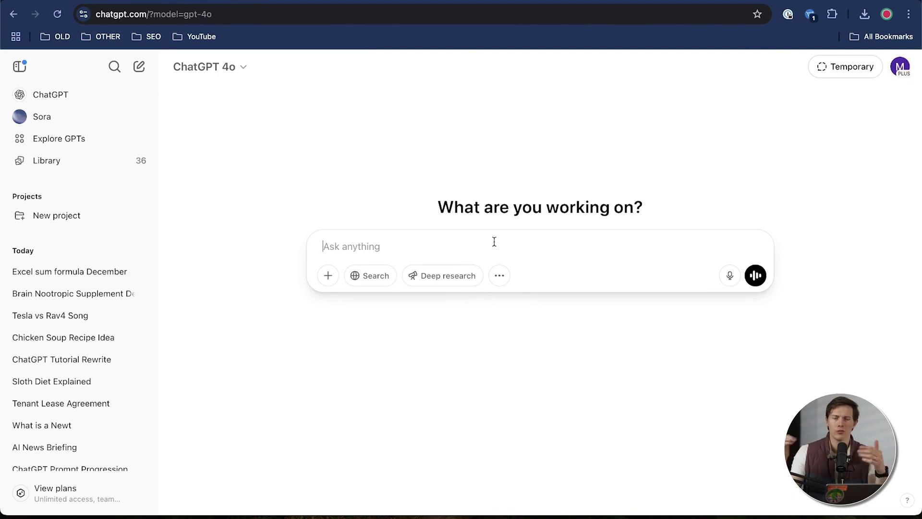
In a new chat, ask for a fitness coach for a lean 28-year-old male gaining 5lb of muscle, with questions and a diet and exercise plan
key(super+v)
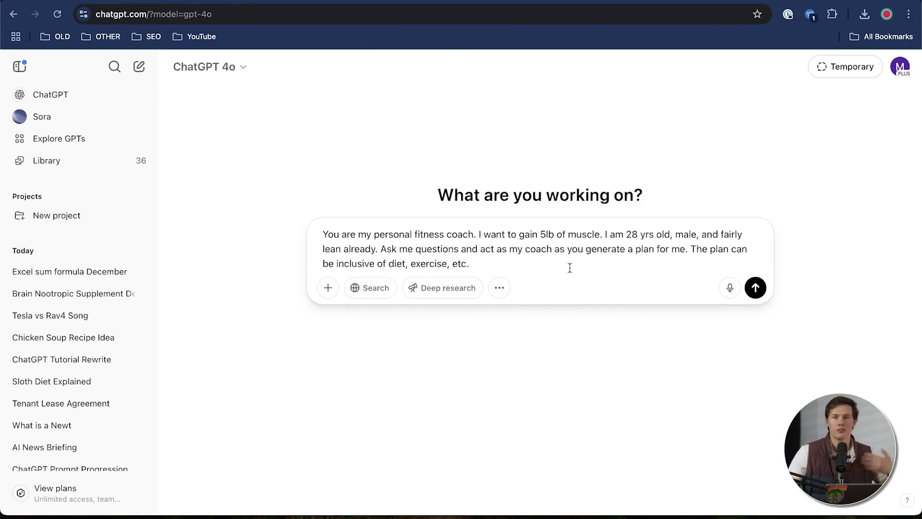
key(Return)
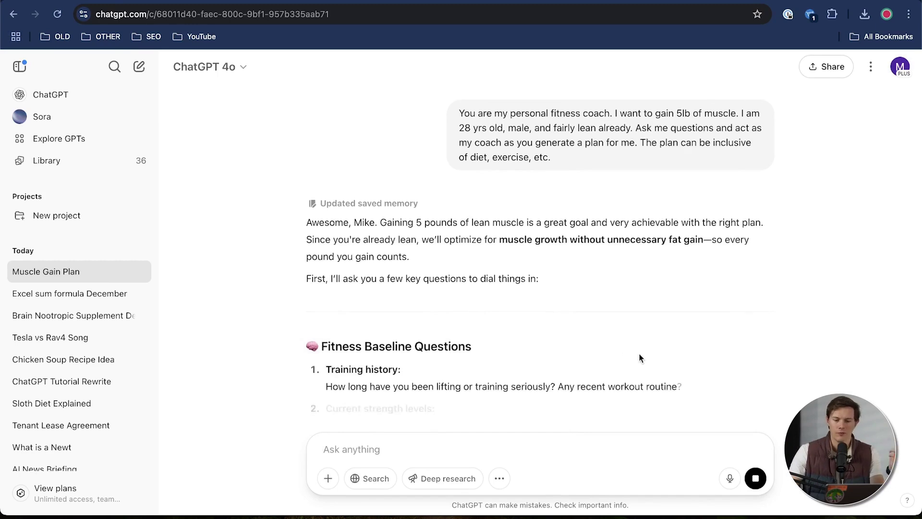
scroll(635, 355, down, 2)
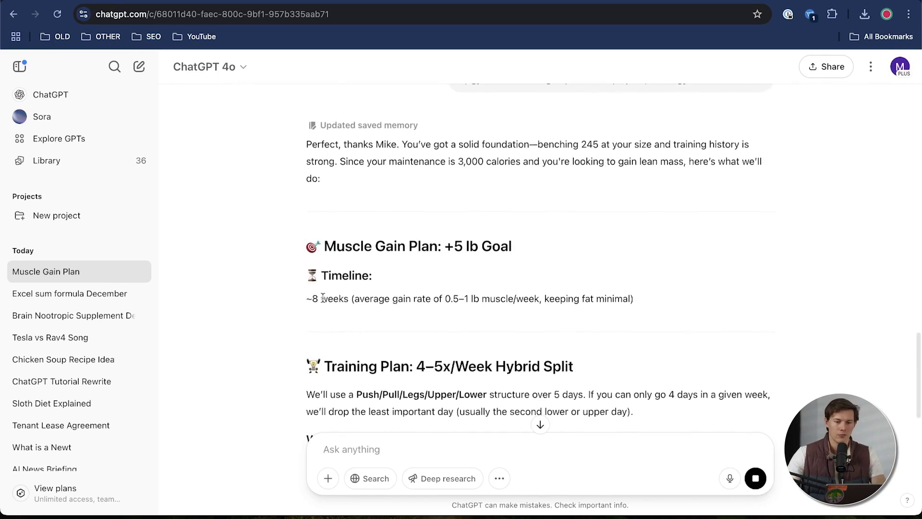
scroll(355, 206, down, 5)
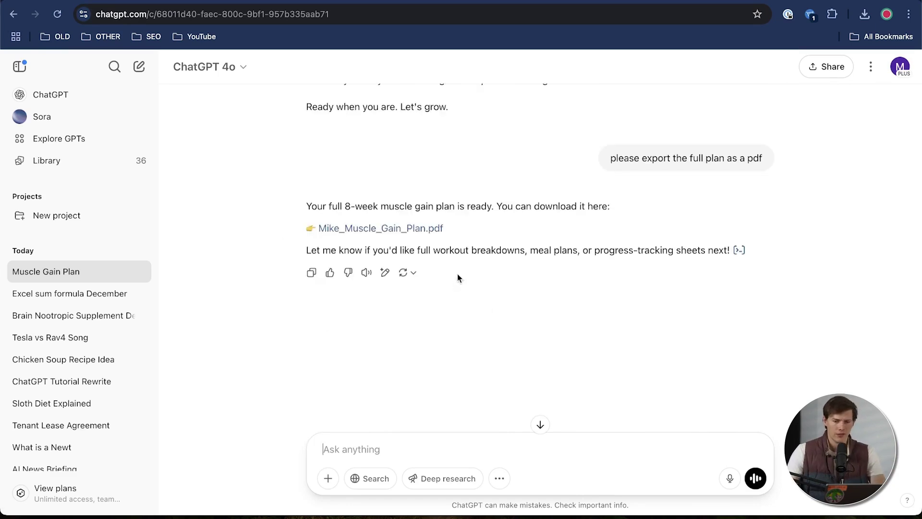
Save the exported muscle gain plan PDF to the computer and open the downloaded file
click(384, 228)
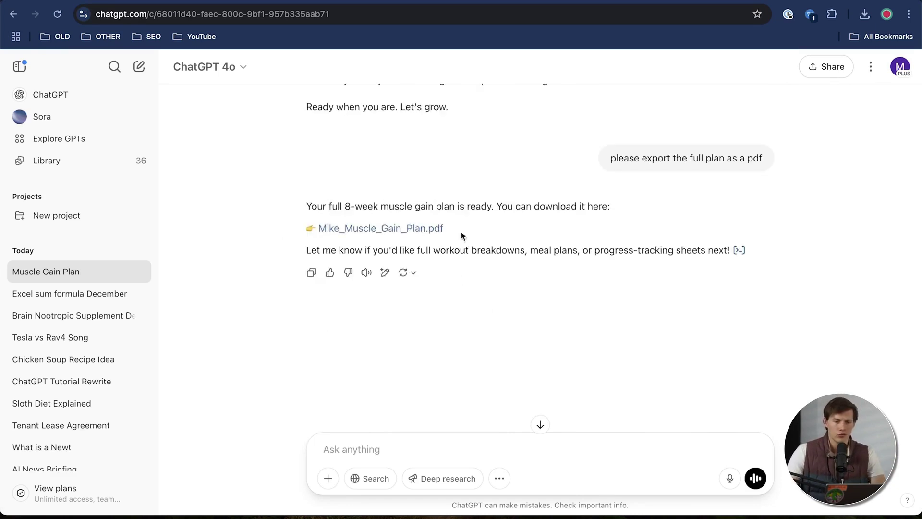
key(Return)
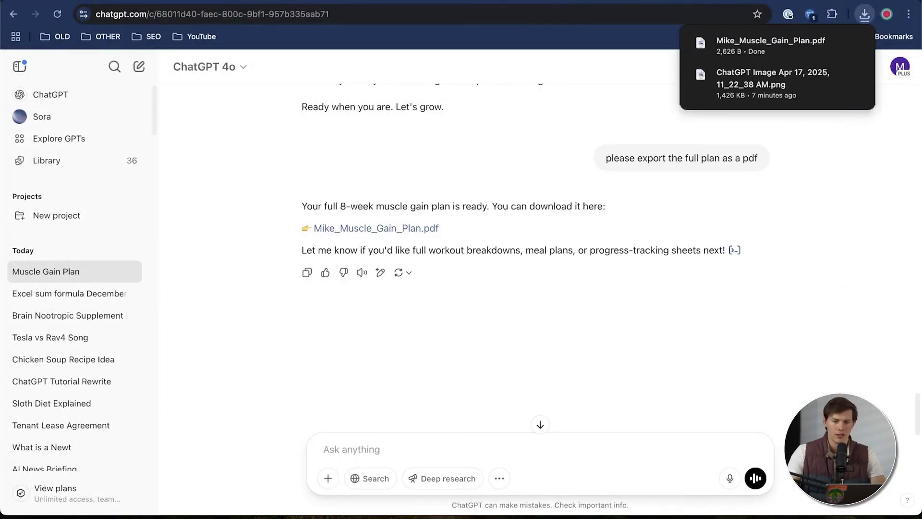
click(728, 51)
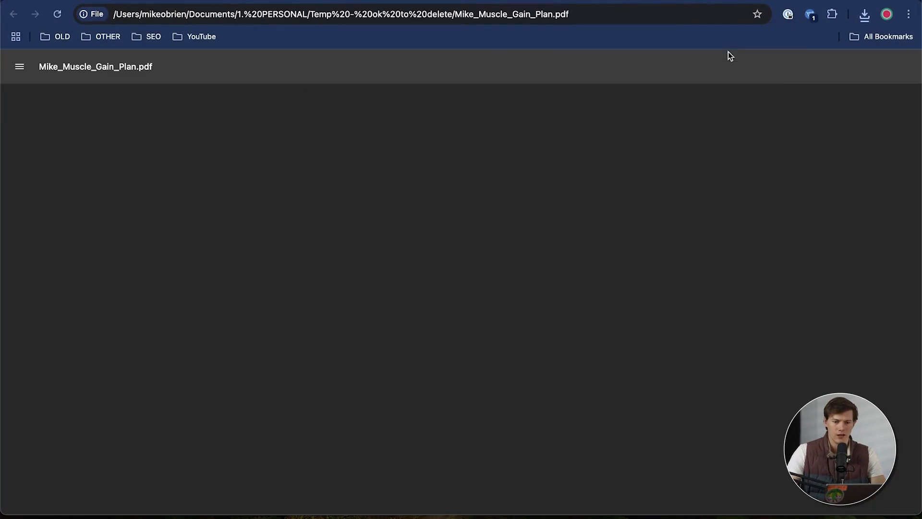
Examine both pages of the muscle gain plan PDF, including training, nutrition, supplements and progress tracking, and close it
scroll(472, 231, down, 8)
scroll(466, 238, down, 10)
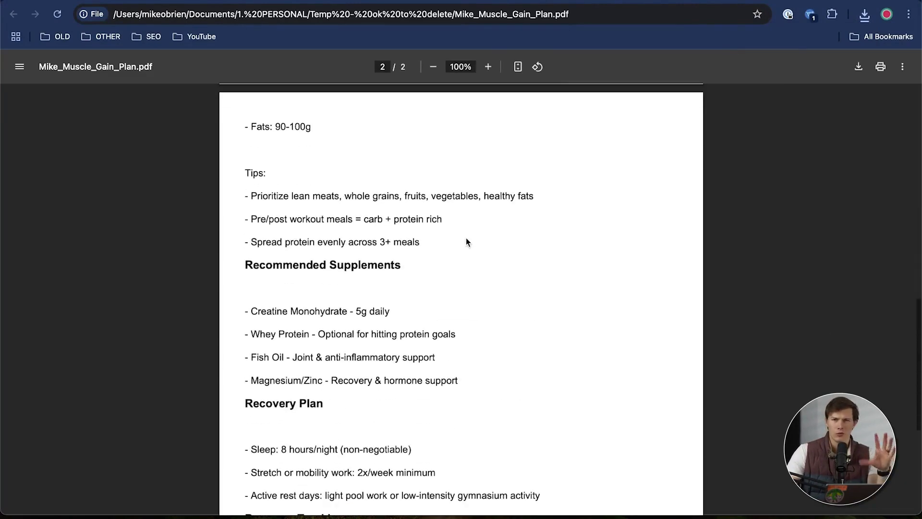
scroll(466, 238, down, 3)
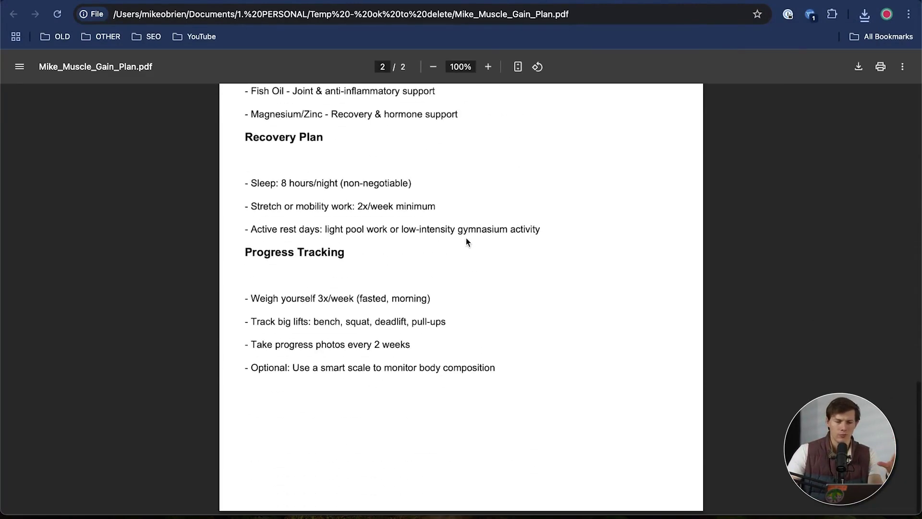
scroll(465, 241, up, 15)
scroll(465, 245, up, 1)
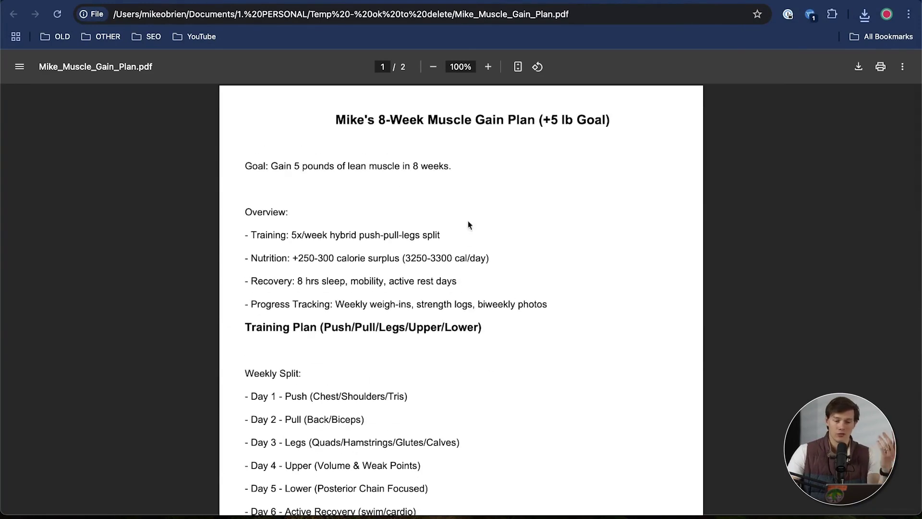
scroll(385, 319, down, 7)
scroll(384, 319, up, 7)
key(super+w)
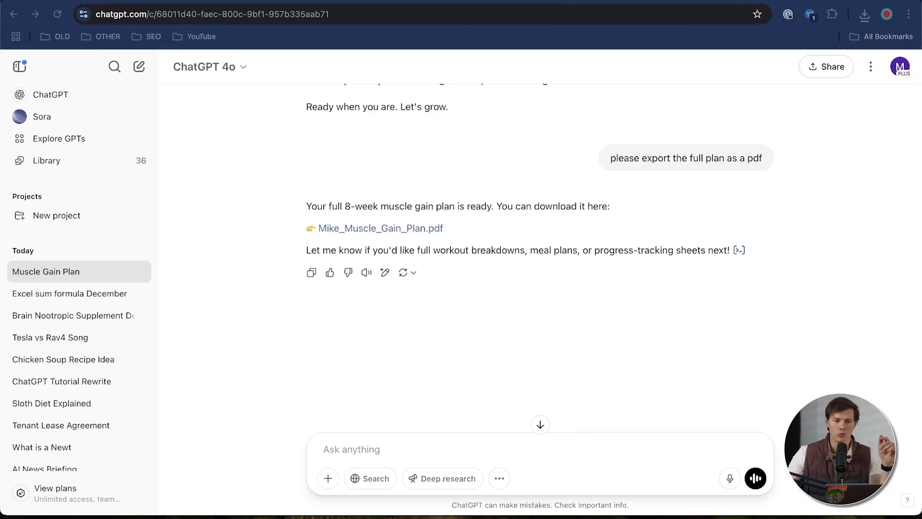
In a new chat, use Canvas to create a duplex rental contract at $100 per month for 12 months, covering local ordinances, inspections and mouse control
click(139, 67)
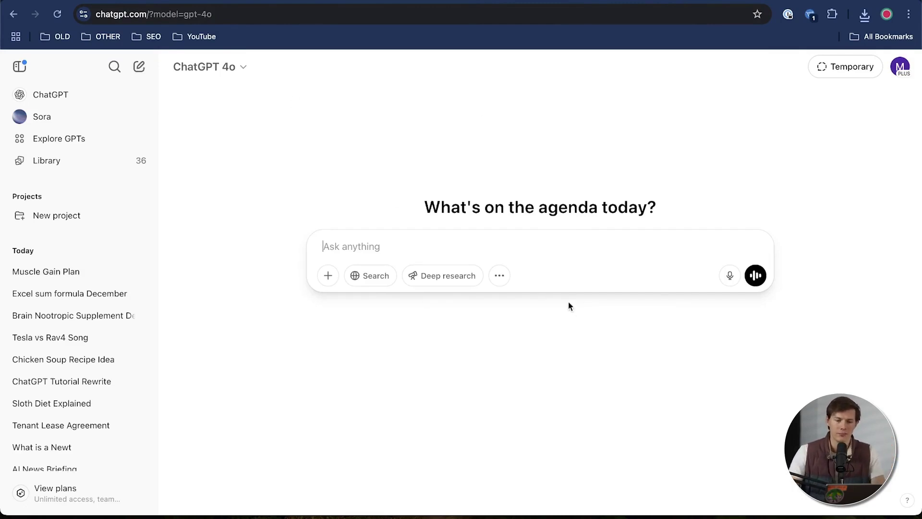
click(499, 279)
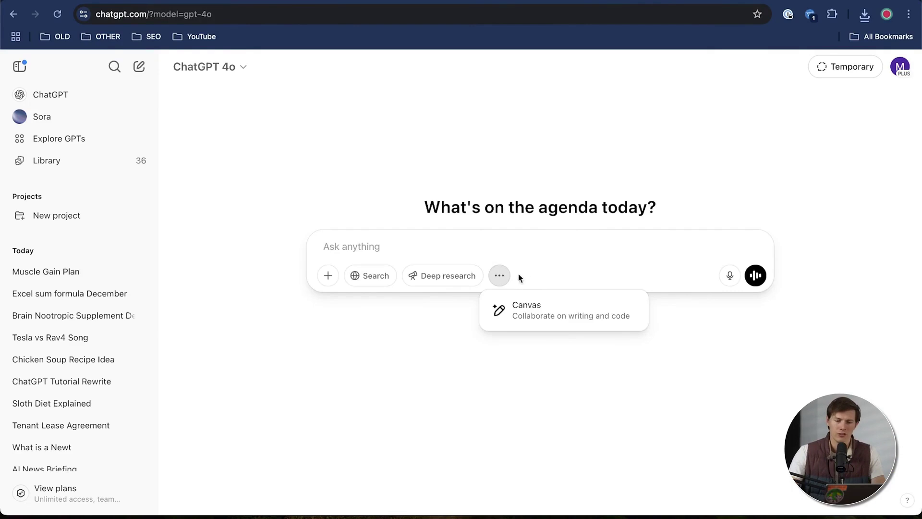
click(541, 310)
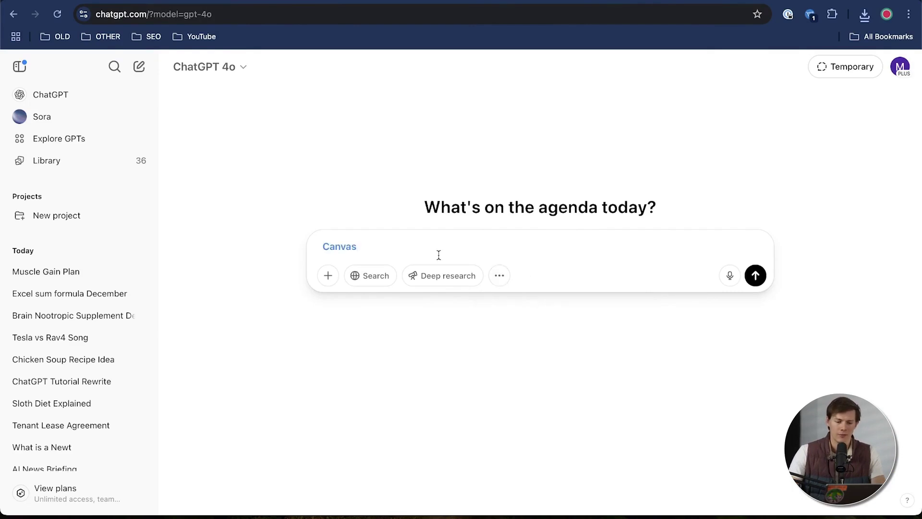
key(super+v)
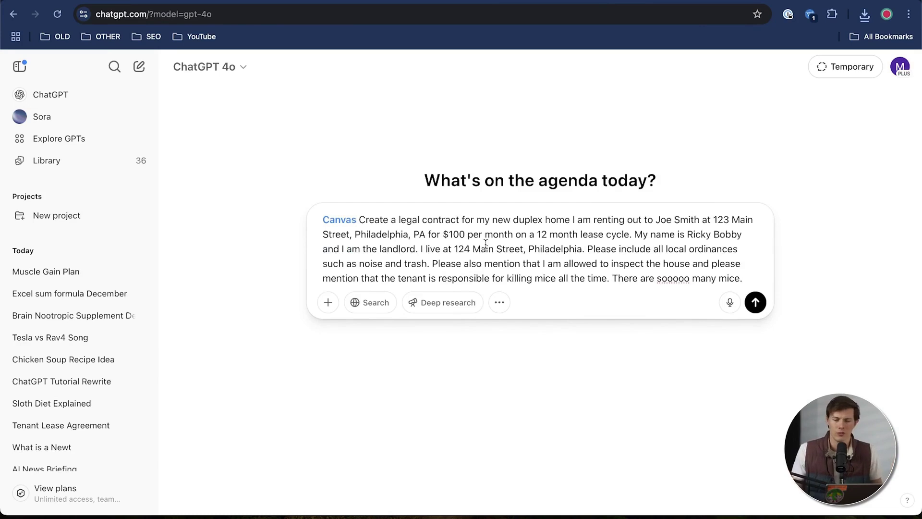
click(755, 302)
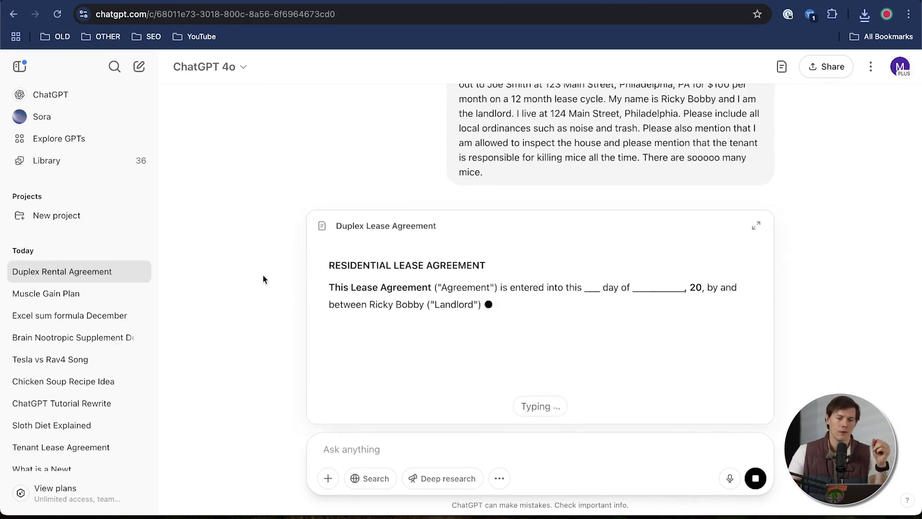
Open the Duplex Lease Agreement in the full canvas editor and compare the drafted text with the prompt
click(384, 280)
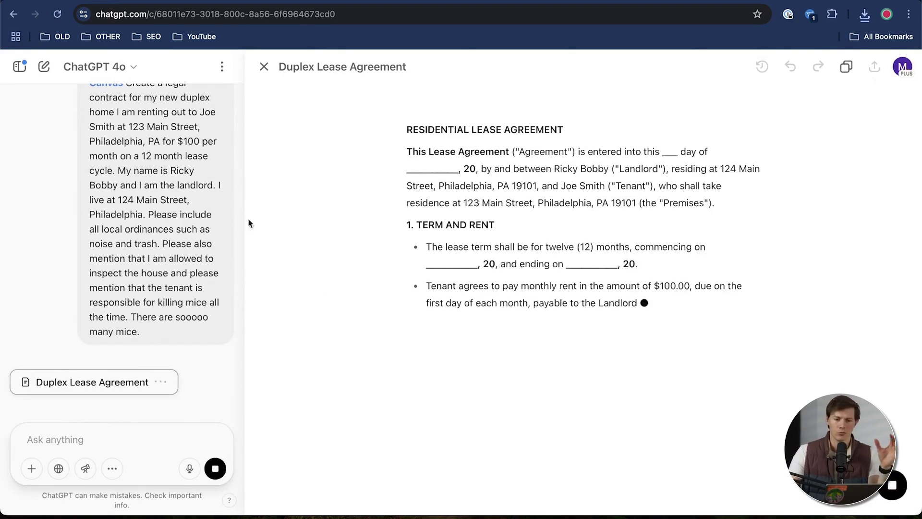
scroll(120, 204, up, 1)
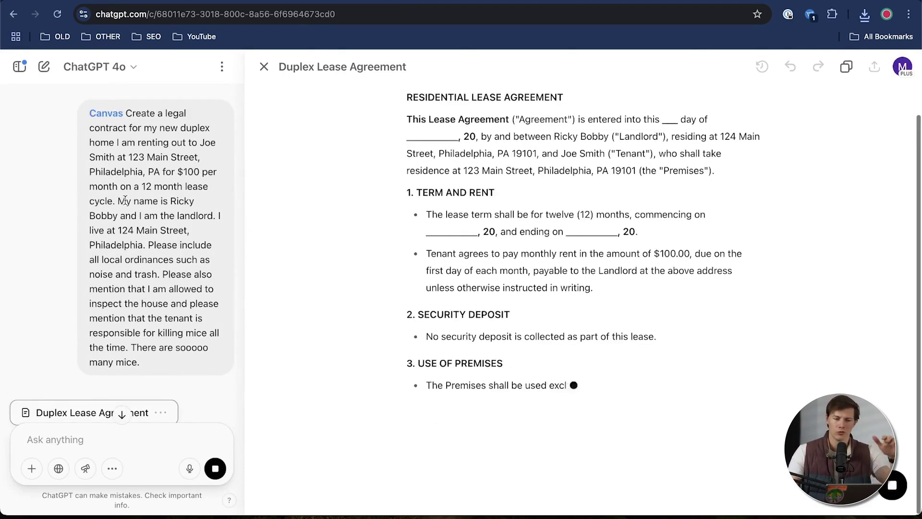
scroll(531, 227, up, 3)
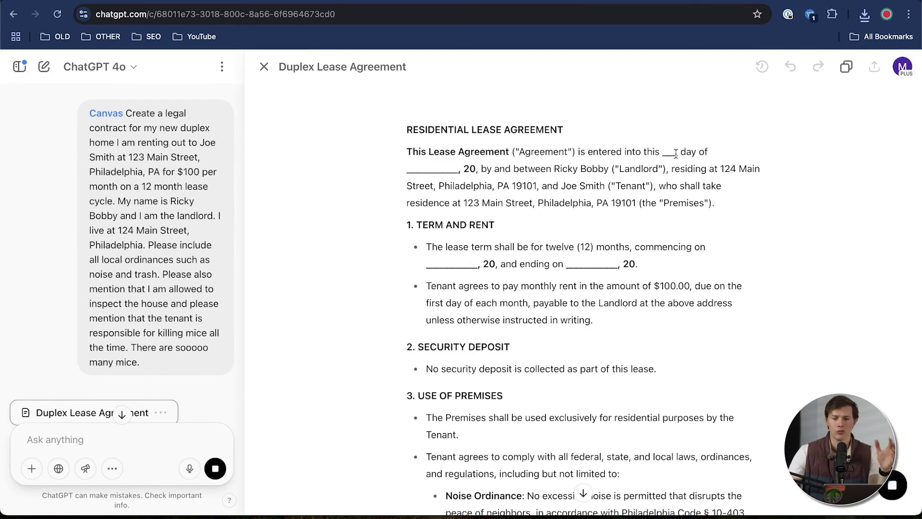
scroll(649, 316, down, 7)
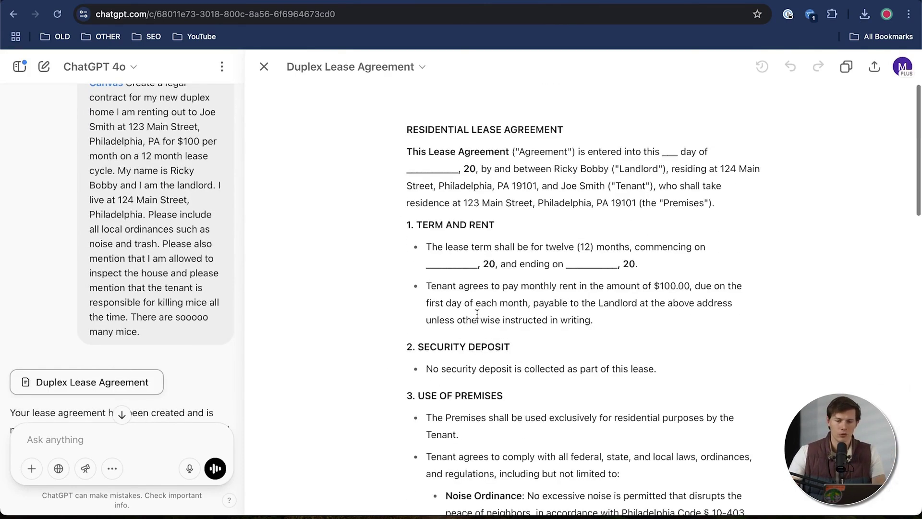
Fill in the agreement date in the lease's opening paragraph as the 12th day of april, 2025
click(671, 155)
text(12th)
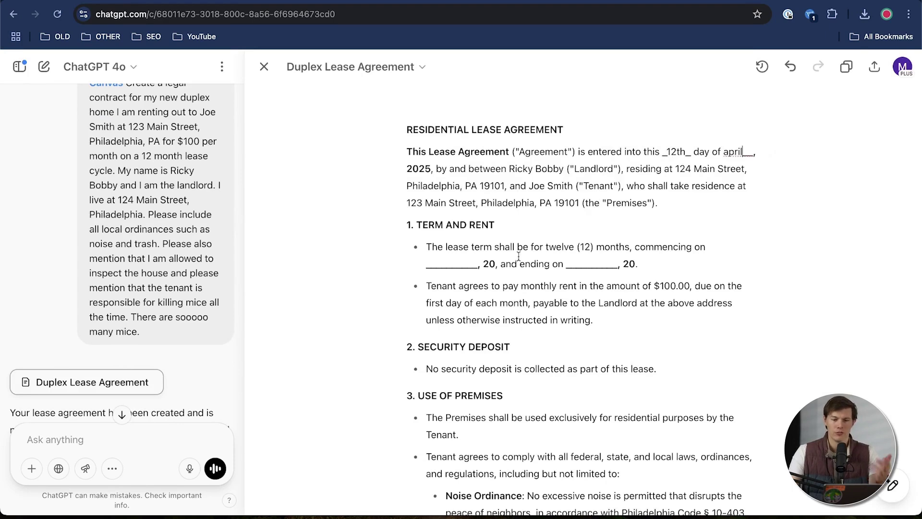
Select the sentence under Security Deposit and request "please change this to include a security deposit of $500"
scroll(514, 260, down, 3)
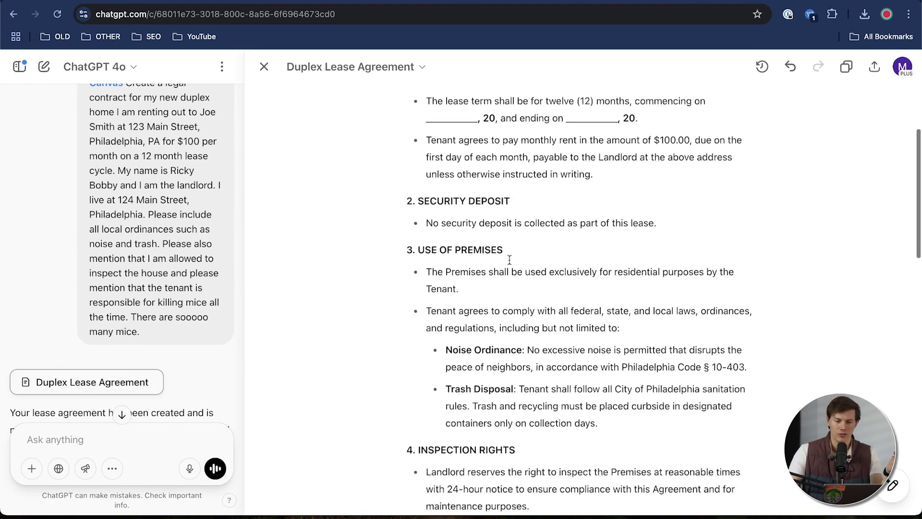
scroll(509, 260, down, 1)
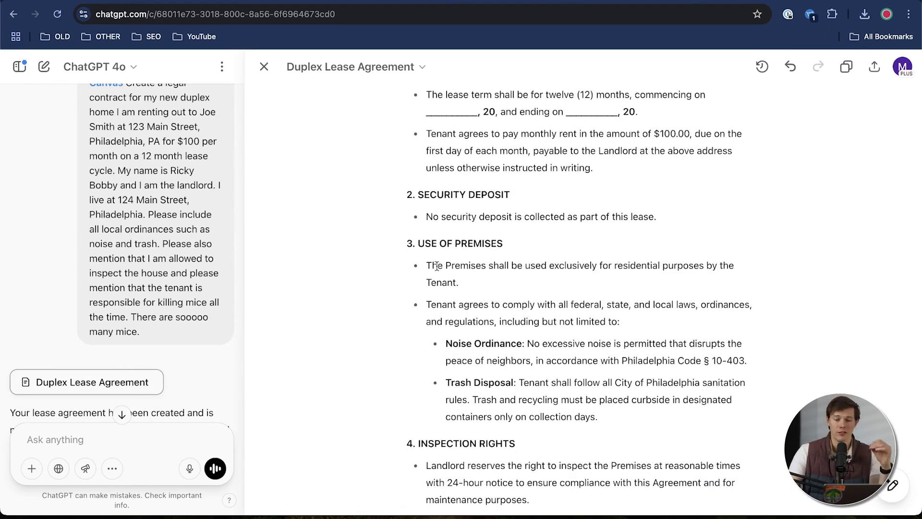
drag(427, 220, 664, 220)
click(544, 240)
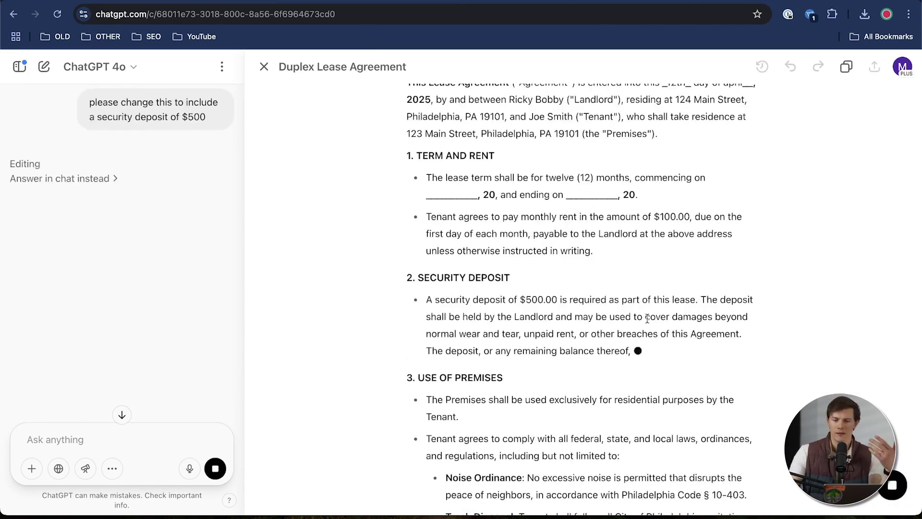
Review the revised security deposit clause and the lease sections on premises use, inspection rights, maintenance and utilities
scroll(711, 338, down, 3)
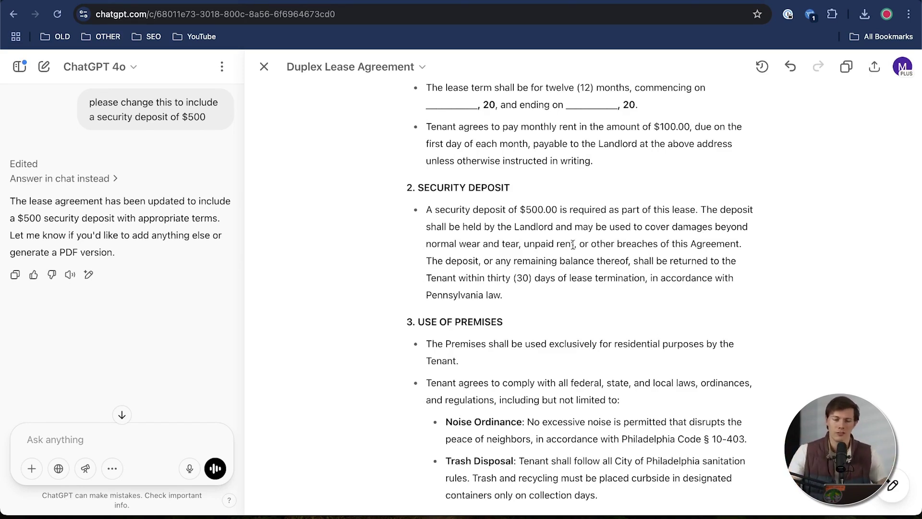
scroll(584, 254, down, 3)
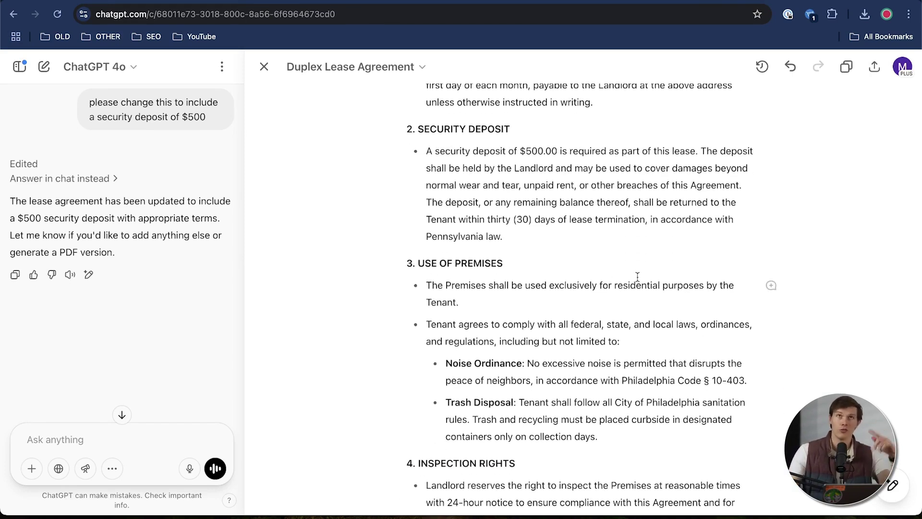
scroll(637, 279, up, 5)
drag(471, 185, 600, 187)
click(613, 220)
scroll(610, 269, down, 15)
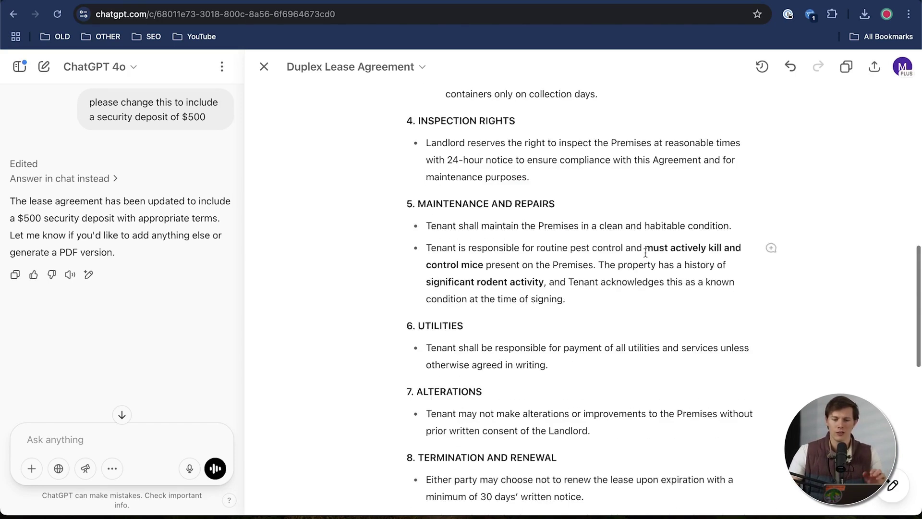
Request "generate a pdf" of the Duplex Lease Agreement and close the canvas editor to return to the chat
scroll(607, 319, up, 13)
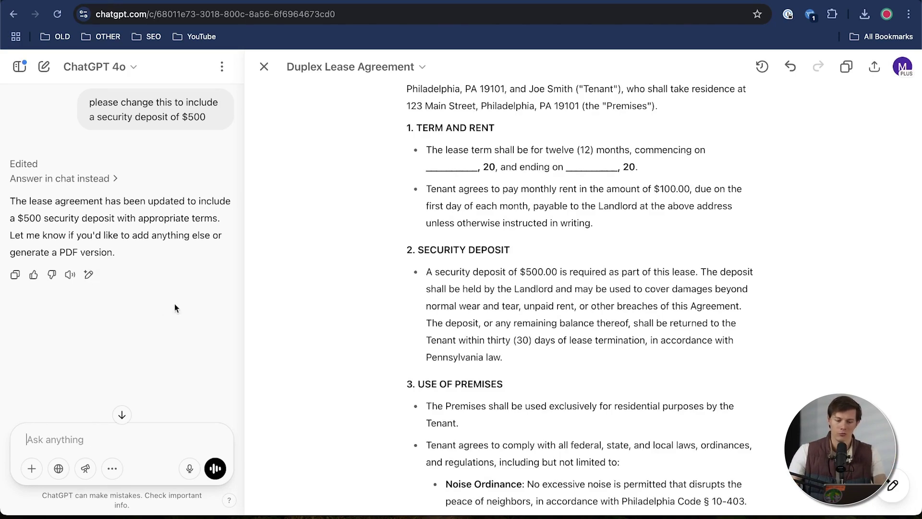
text(generate a pd)
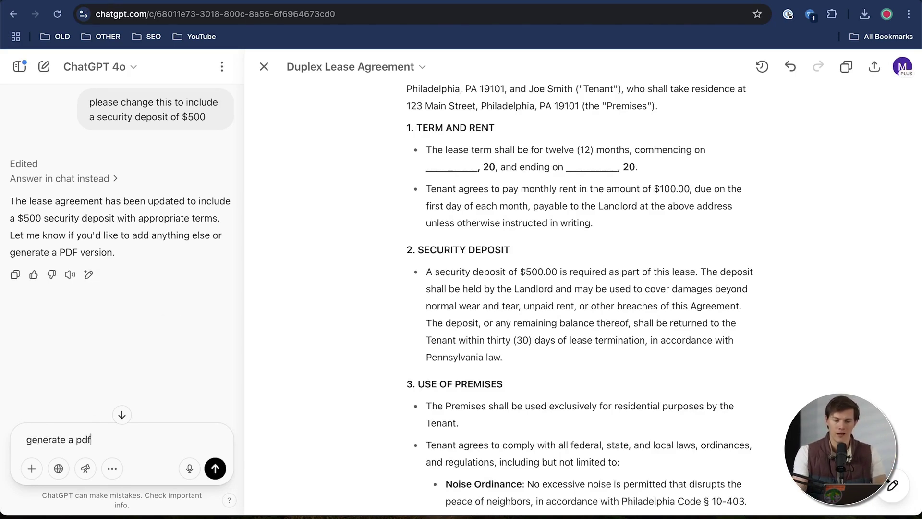
text(f)
key(Return)
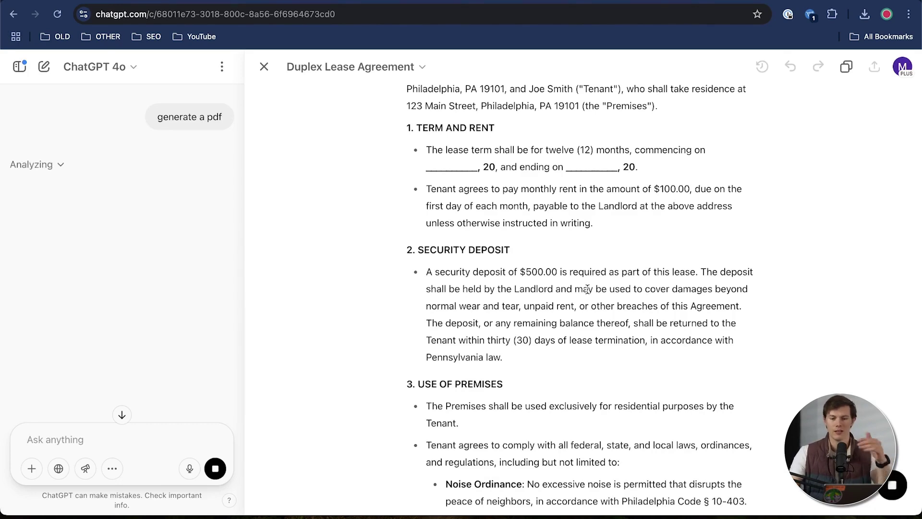
scroll(586, 290, up, 3)
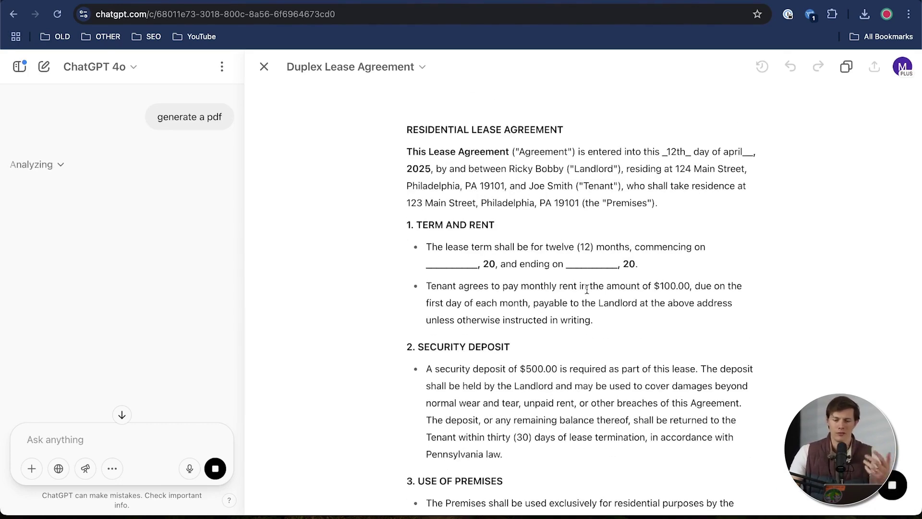
scroll(587, 289, down, 2)
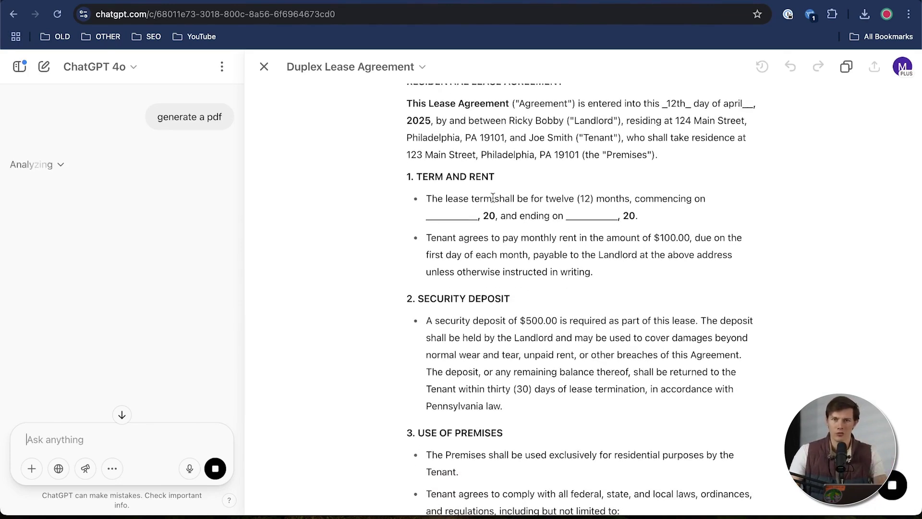
click(265, 69)
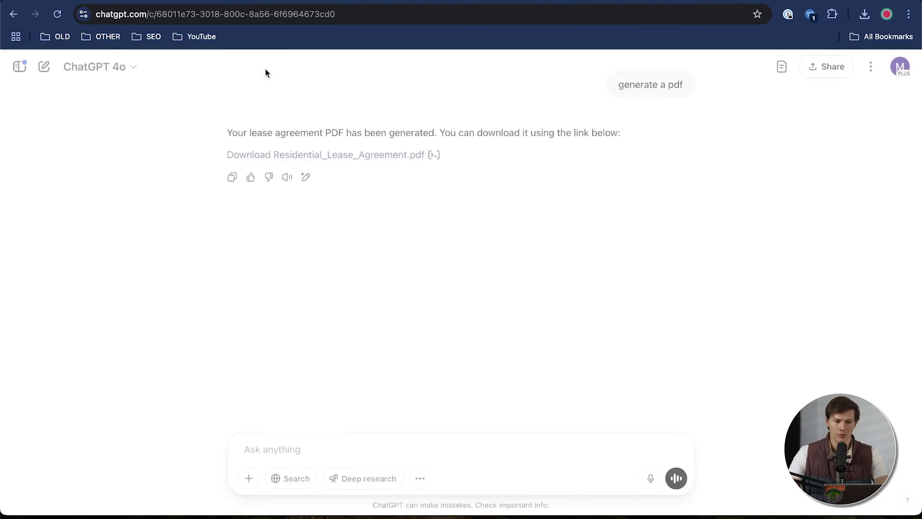
Start a new chat with the living room photo and submit "Please redesign my living room in an art deco style and create an image of this"
click(21, 67)
click(149, 71)
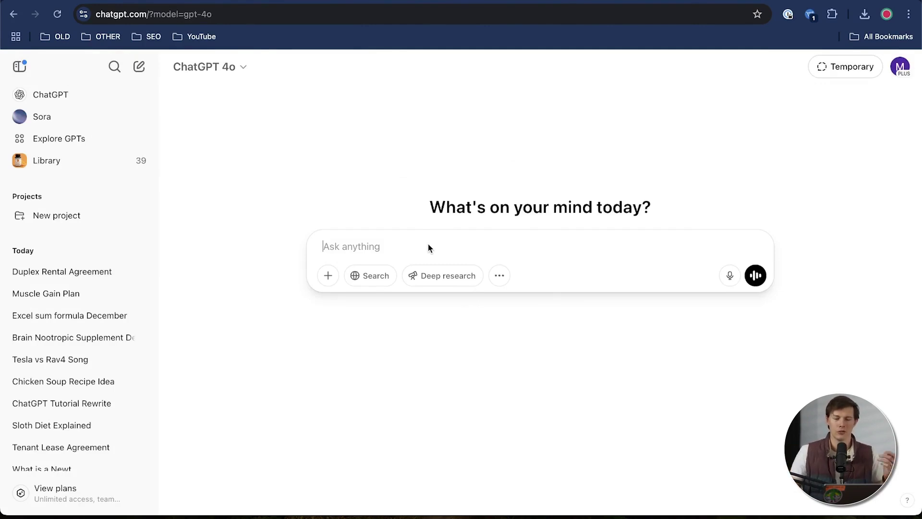
key(super+v)
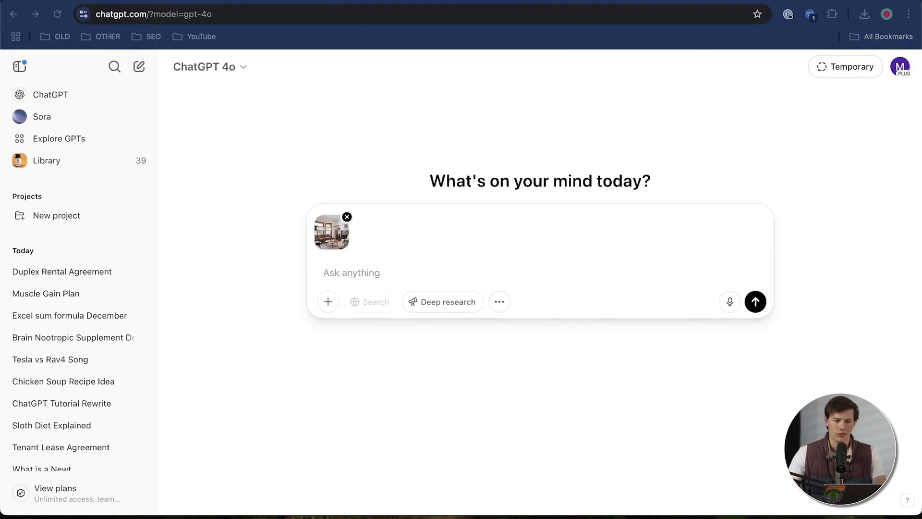
text(Please redesign my living room in an art deco style and create an image of this)
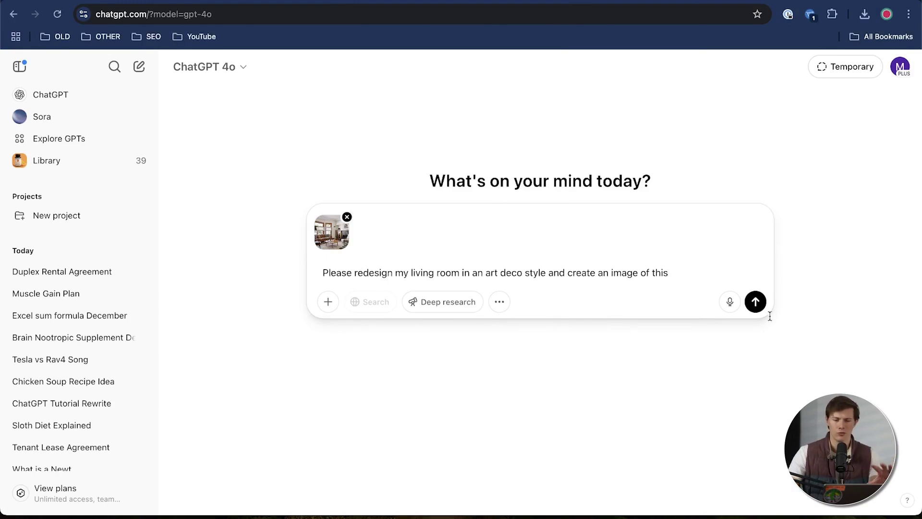
click(756, 303)
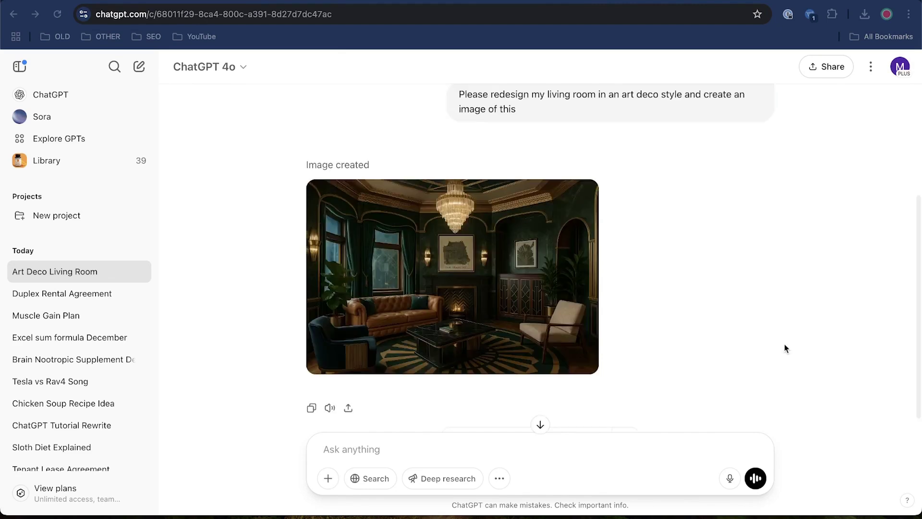
Compare the generated art deco living room image with the original photo and the redesign prompt
scroll(717, 271, up, 4)
scroll(751, 218, down, 4)
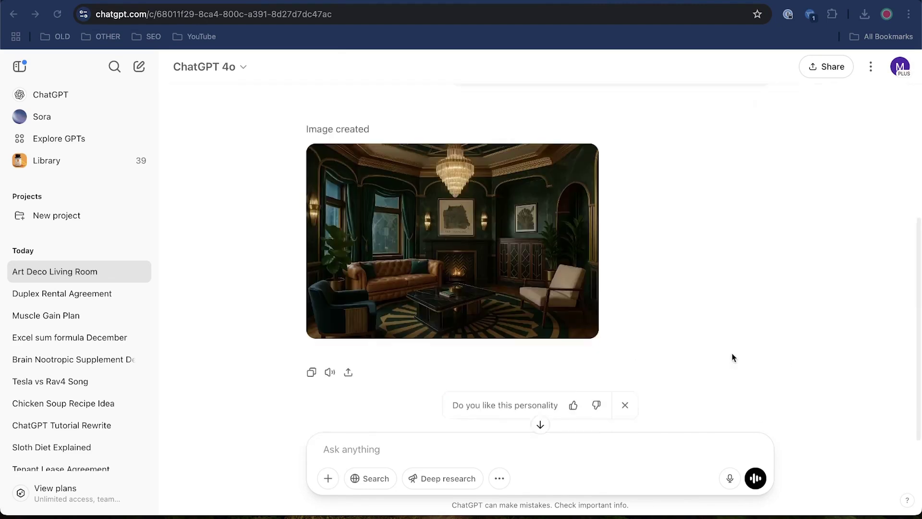
scroll(518, 266, up, 4)
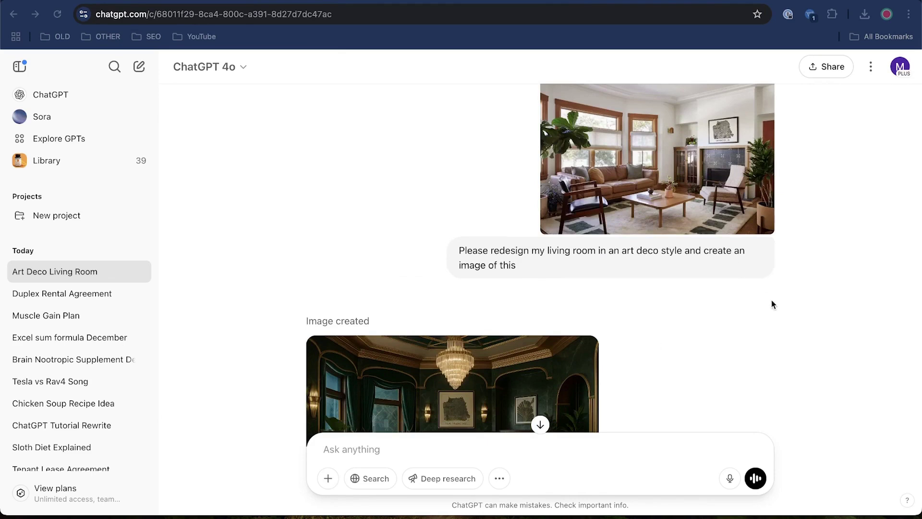
scroll(749, 309, down, 2)
scroll(600, 336, down, 1)
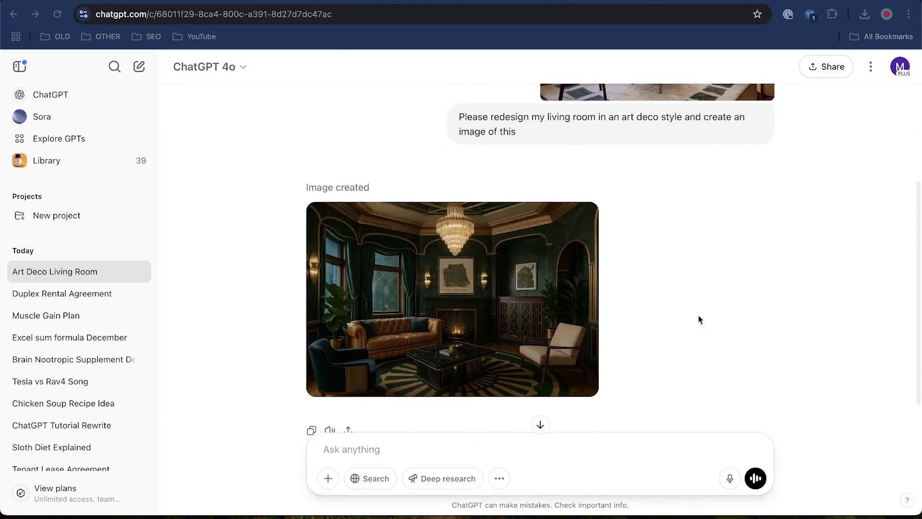
scroll(673, 311, down, 1)
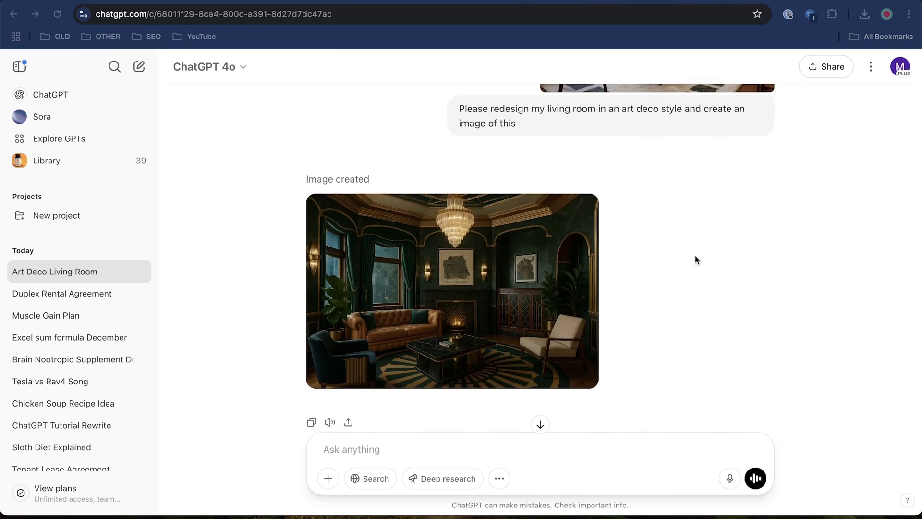
scroll(695, 254, up, 3)
scroll(696, 292, down, 2)
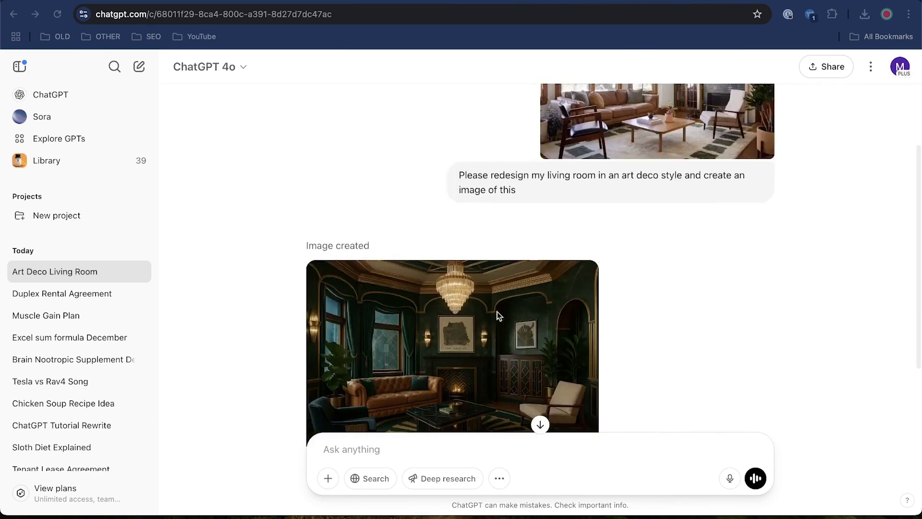
scroll(592, 325, down, 3)
scroll(633, 295, up, 5)
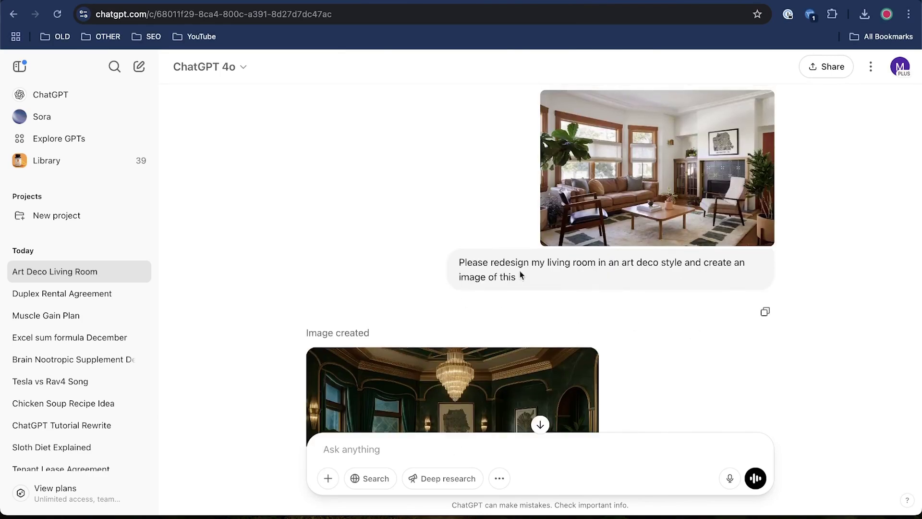
drag(520, 272, 421, 232)
click(463, 277)
scroll(672, 283, down, 1)
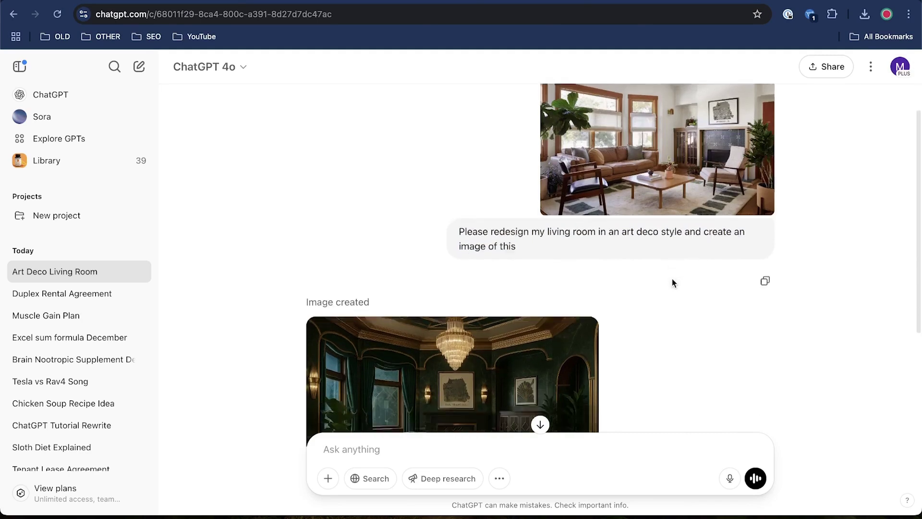
scroll(672, 283, down, 5)
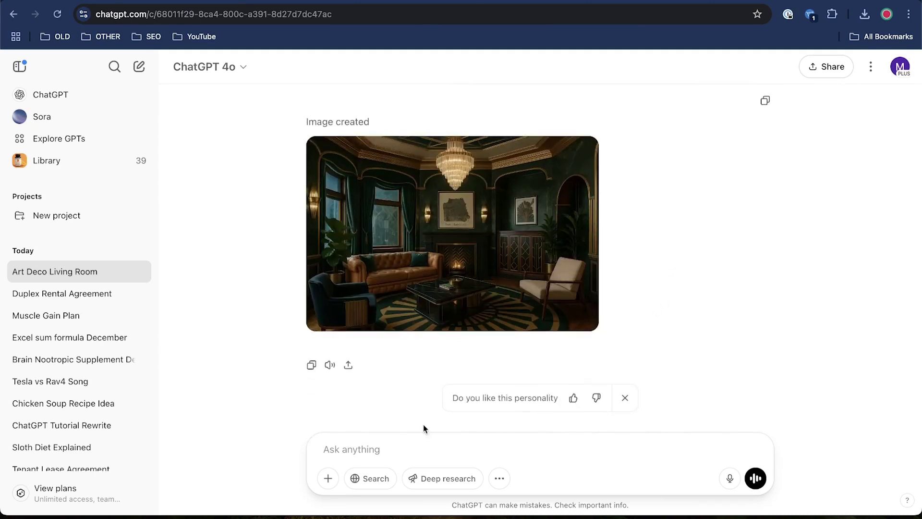
Attach the timberland and farmland document to the chat and ask "was there any mention of yield curve for a Southern Pine crop"
click(328, 478)
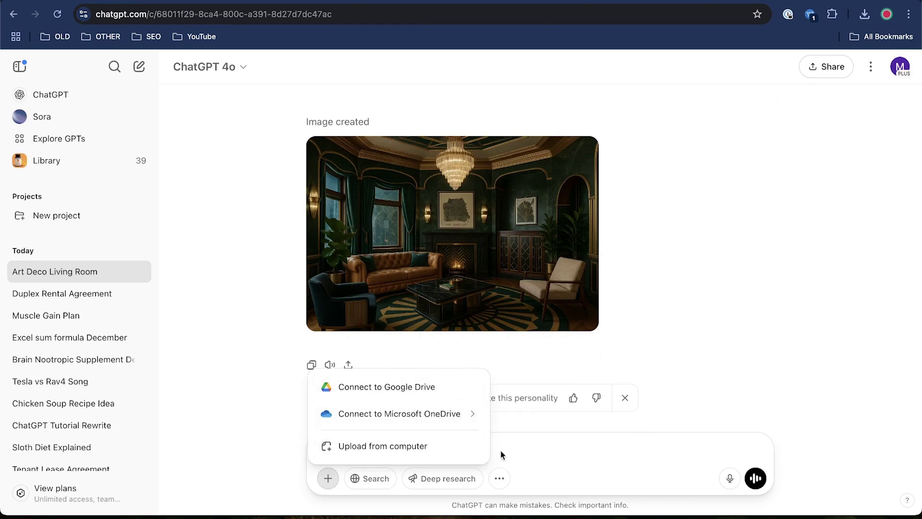
click(510, 447)
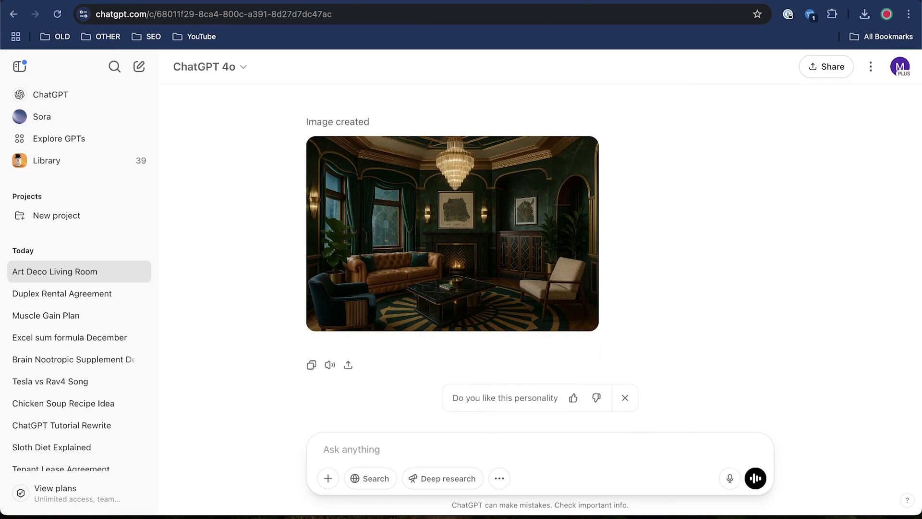
drag(232, 507, 387, 441)
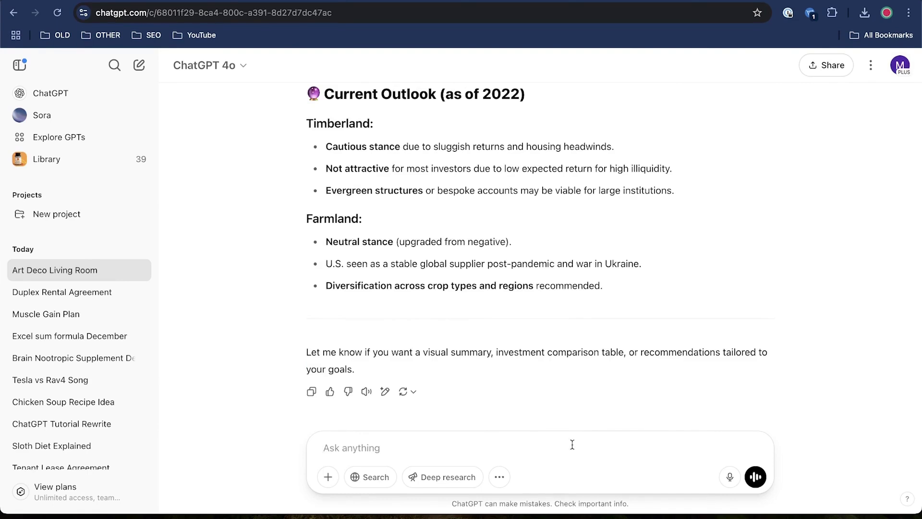
text(was there any mention of yield curve for a Southern Pine crop)
key(Return)
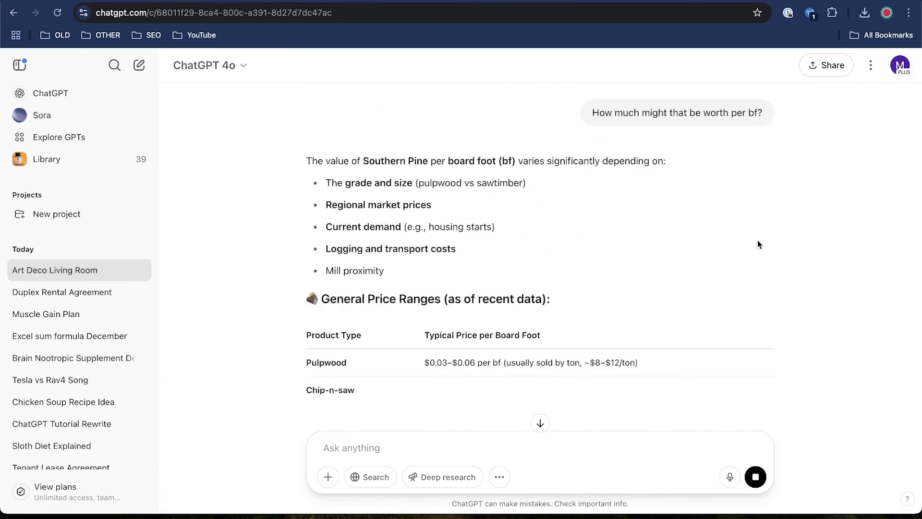
Review the answer on Southern Pine value per board foot and look over the available ChatGPT models
scroll(701, 270, down, 1)
scroll(696, 266, up, 5)
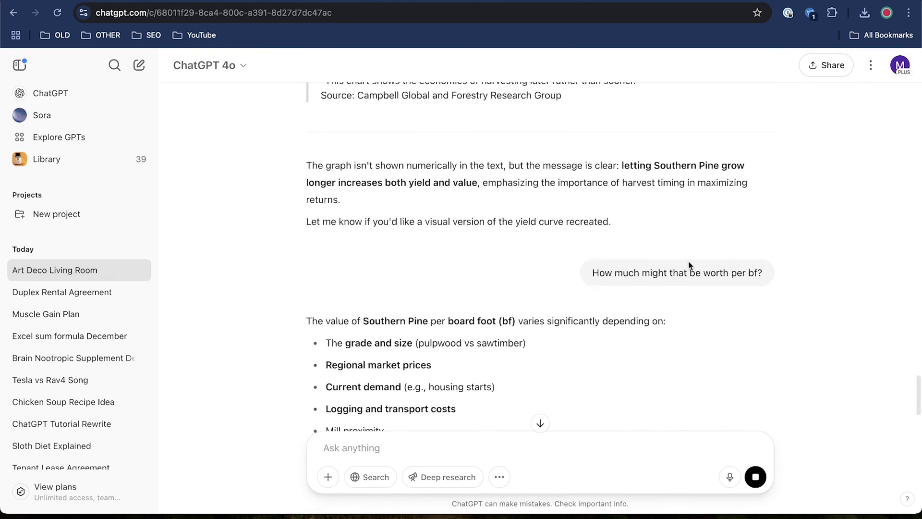
scroll(742, 289, down, 10)
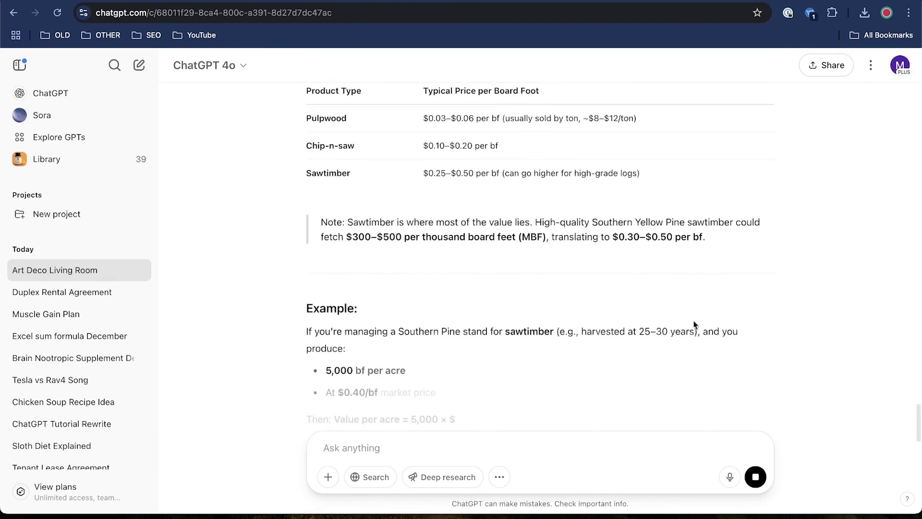
scroll(487, 251, down, 3)
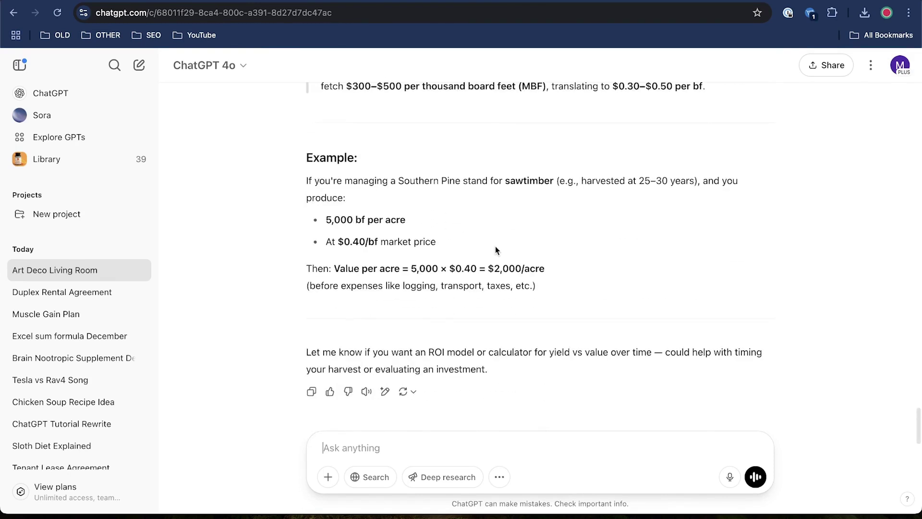
click(230, 67)
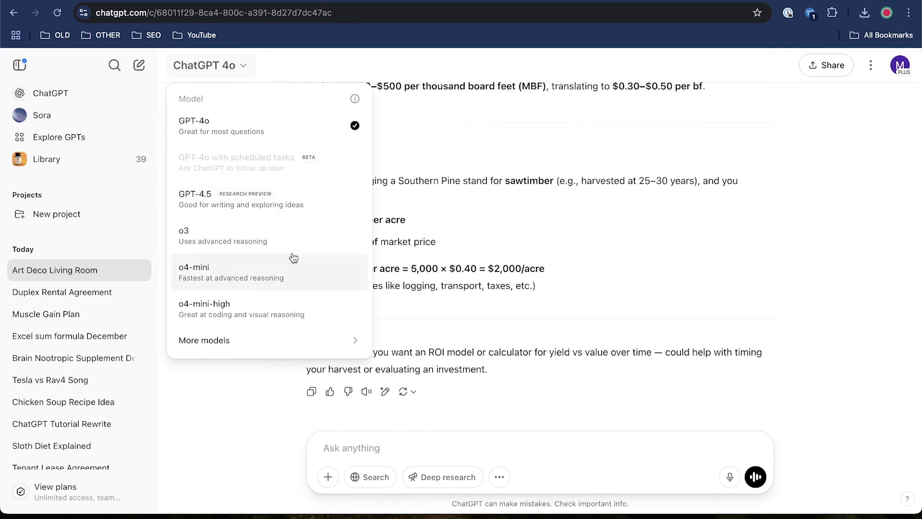
mouse_move(335, 338)
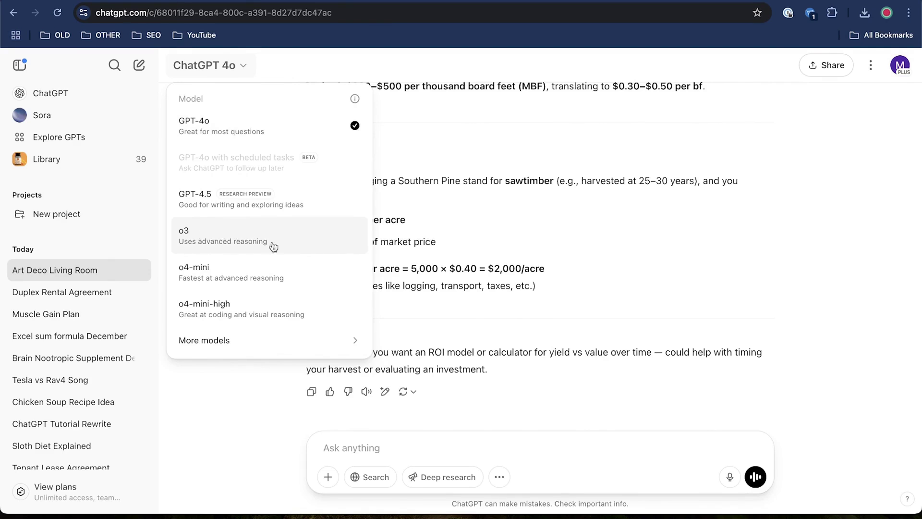
click(499, 307)
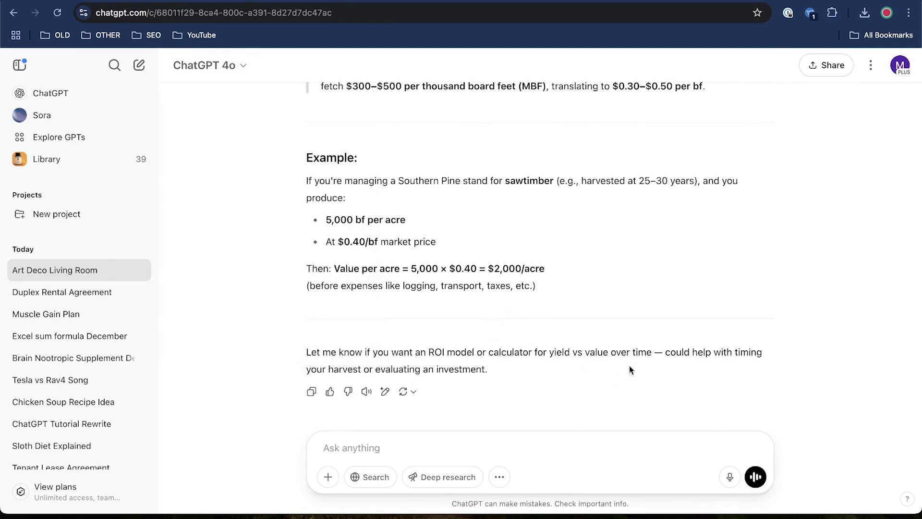
Regenerate the answer on Southern Pine value per board foot with the o3 model
scroll(634, 362, up, 1)
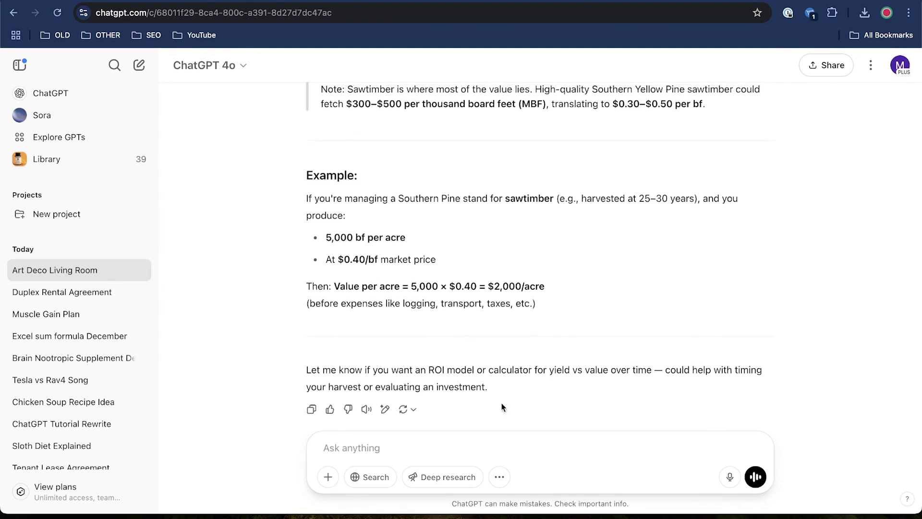
click(413, 409)
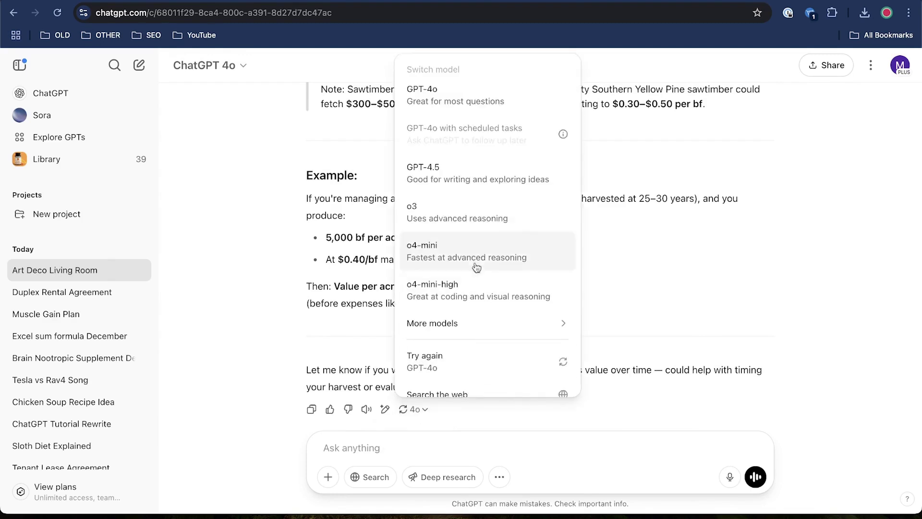
click(495, 218)
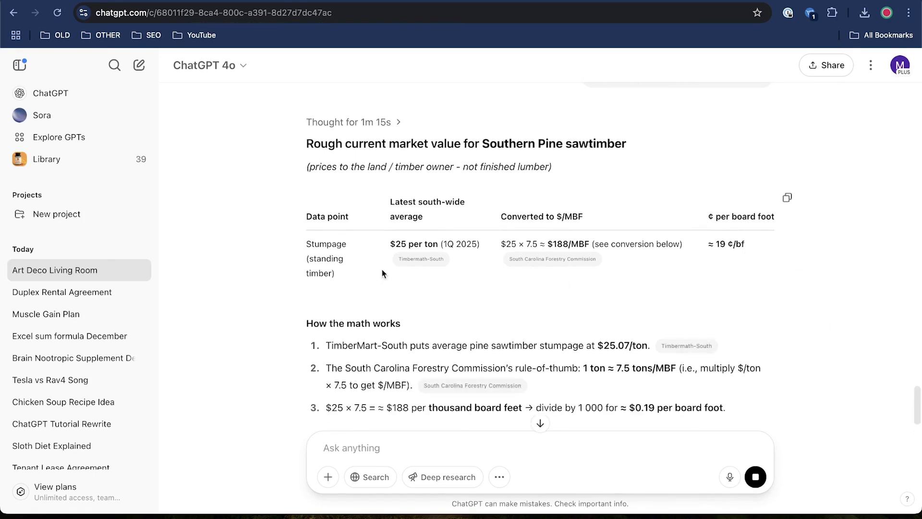
Examine the regenerated Southern Pine sawtimber valuation from its price table to its closing notes, and check the attachment options
scroll(790, 288, down, 4)
scroll(430, 284, up, 1)
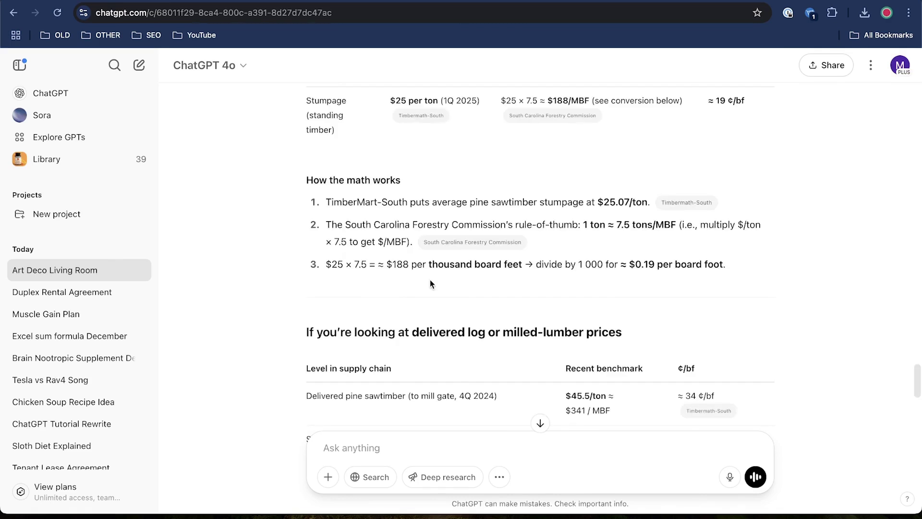
scroll(798, 310, down, 5)
scroll(799, 312, up, 7)
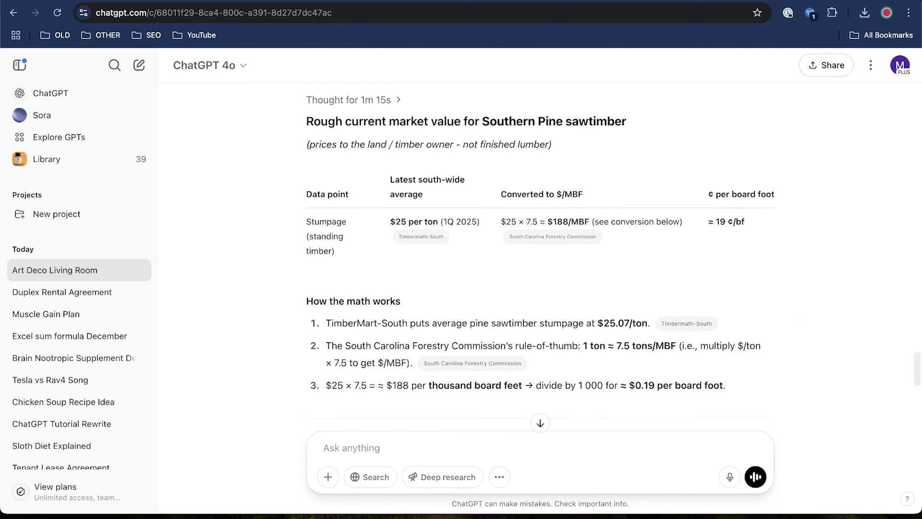
scroll(630, 280, down, 10)
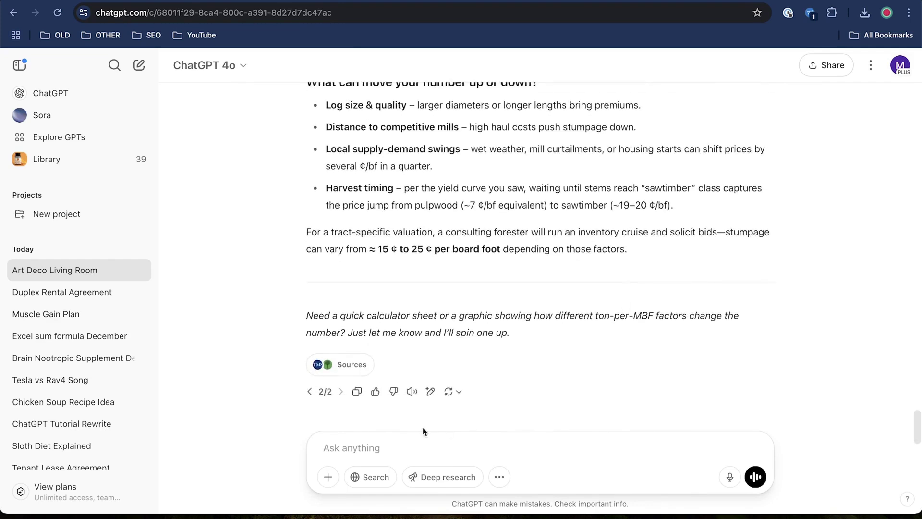
click(328, 482)
click(286, 453)
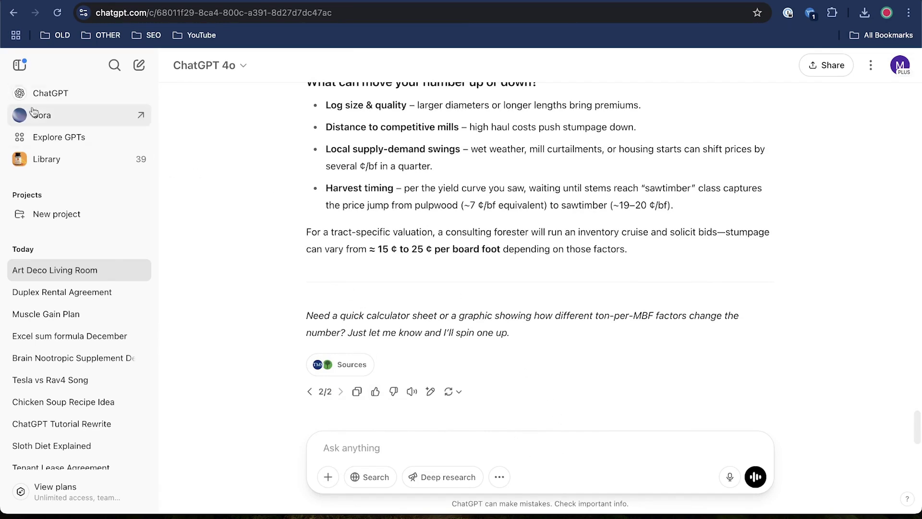
Open Sora and enter "make a photo realistic video of a man on an island with wooly mammoths in the distance. Make it similar to jurassic park"
click(53, 120)
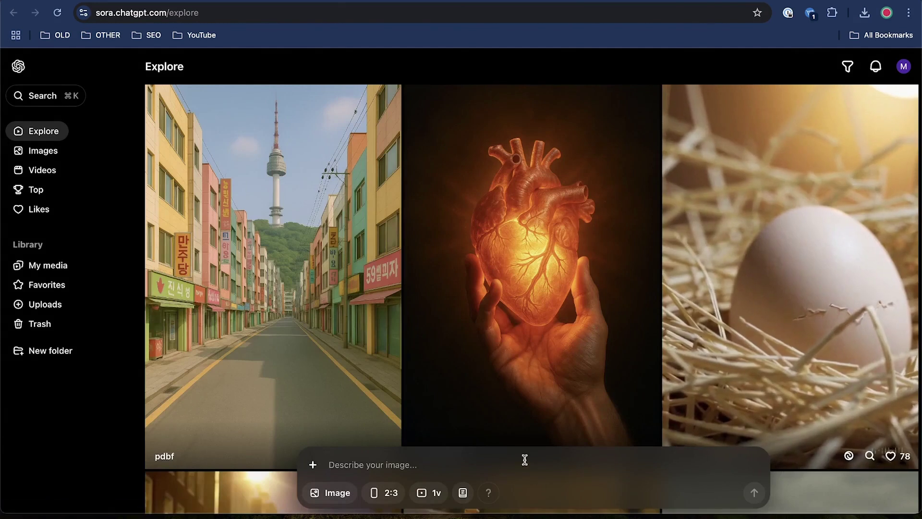
click(525, 460)
text(make a photo realistic video of a man on an island with wooly mammoths in the distance. Make it similar to jurassic park)
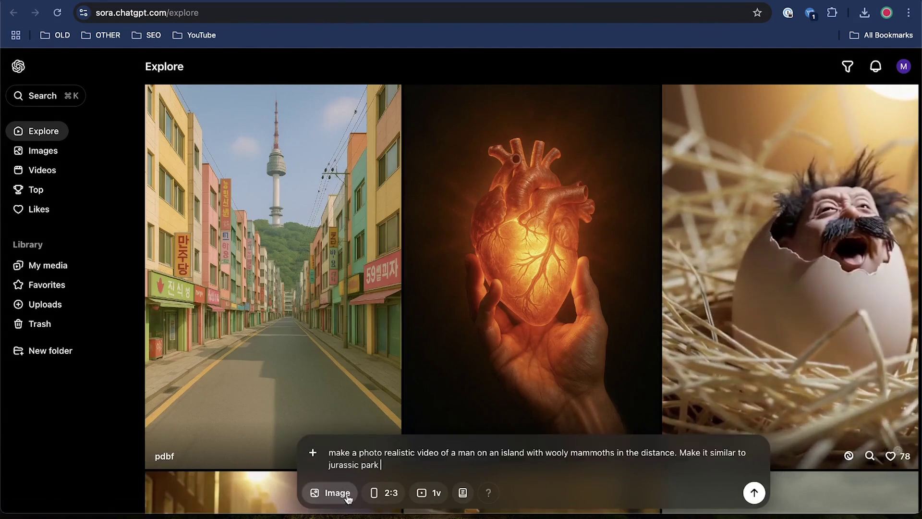
Switch the Sora generation type to Video and set its aspect ratio to 16:9
click(348, 497)
click(339, 462)
click(377, 492)
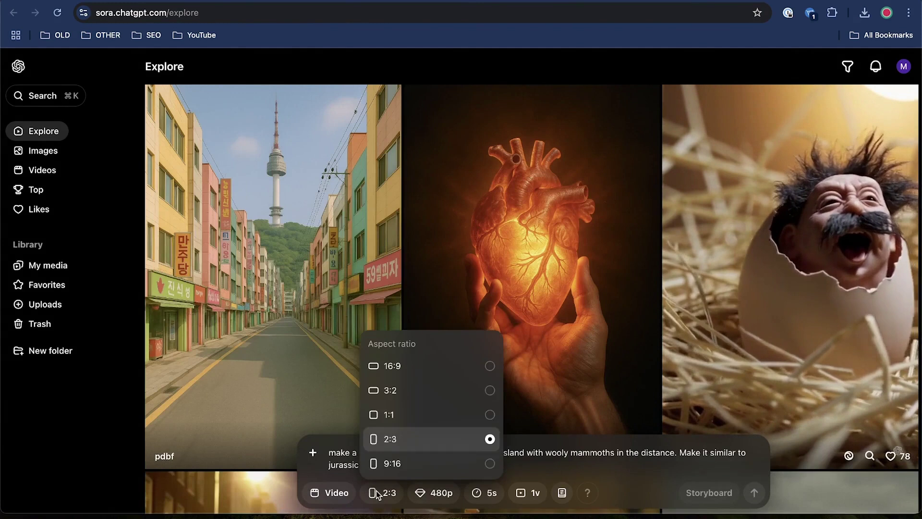
click(413, 371)
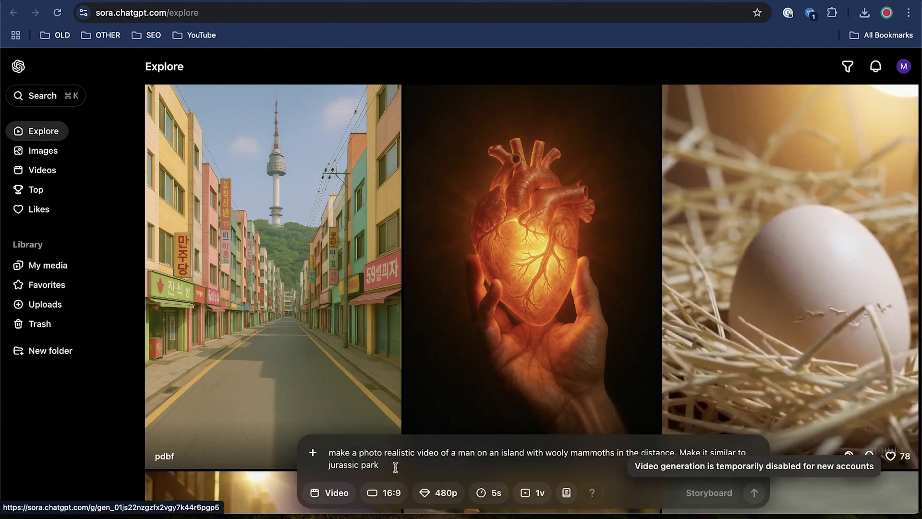
Look over the resolution, duration, variation and preset choices for the Sora video without changing them
click(444, 493)
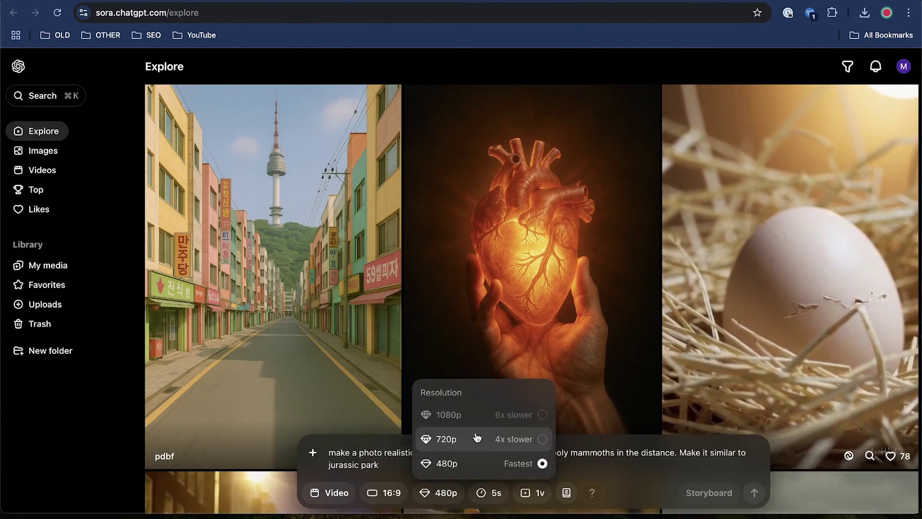
click(610, 480)
click(490, 492)
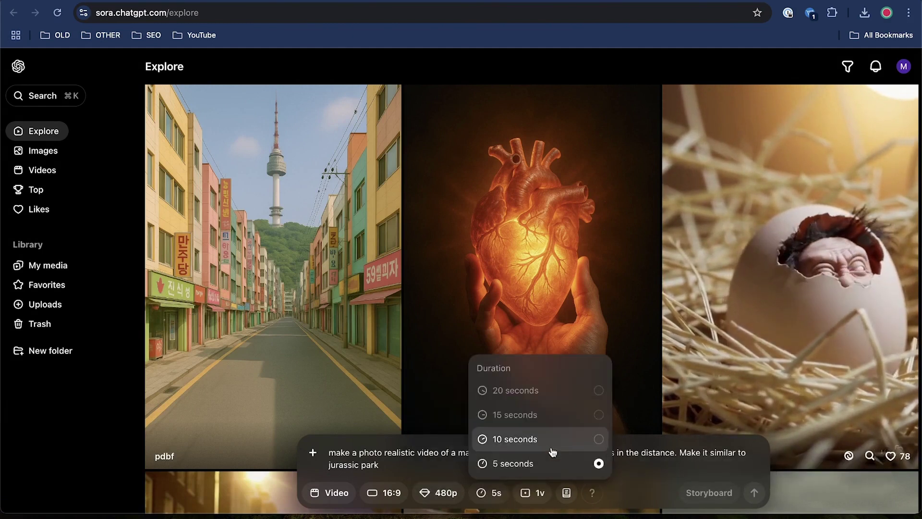
click(650, 473)
click(533, 493)
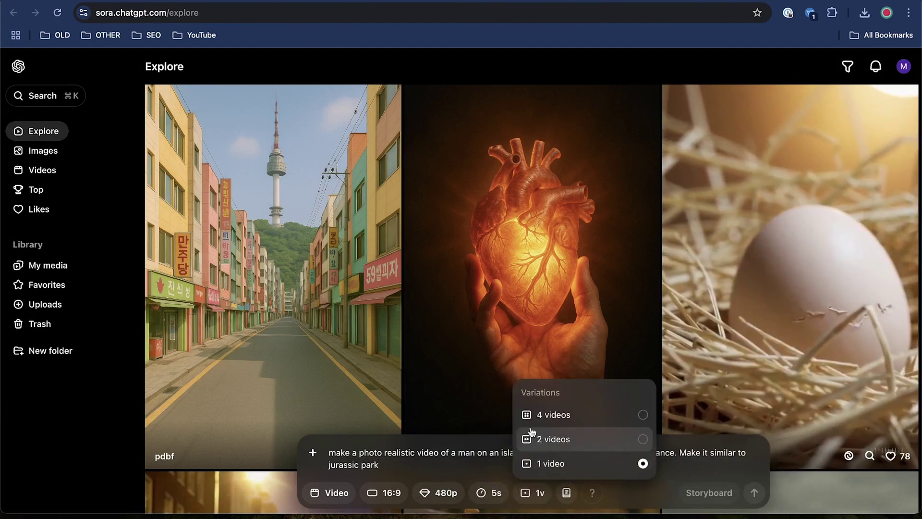
click(494, 453)
click(567, 492)
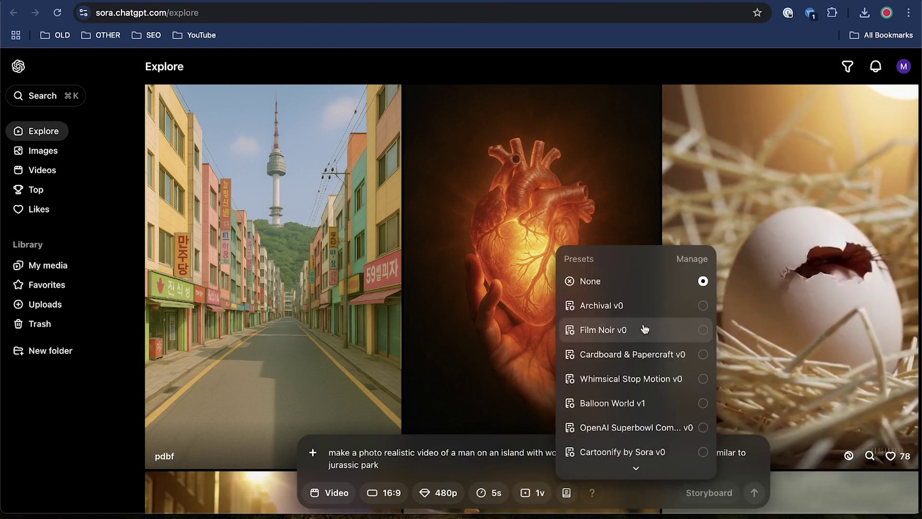
click(524, 468)
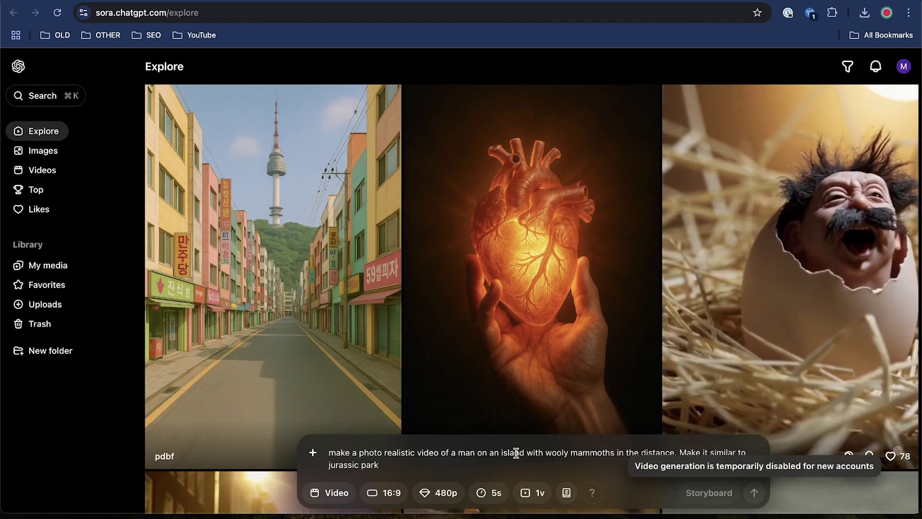
Switch the generation type back to Image and submit the mammoth island prompt
click(344, 493)
click(350, 446)
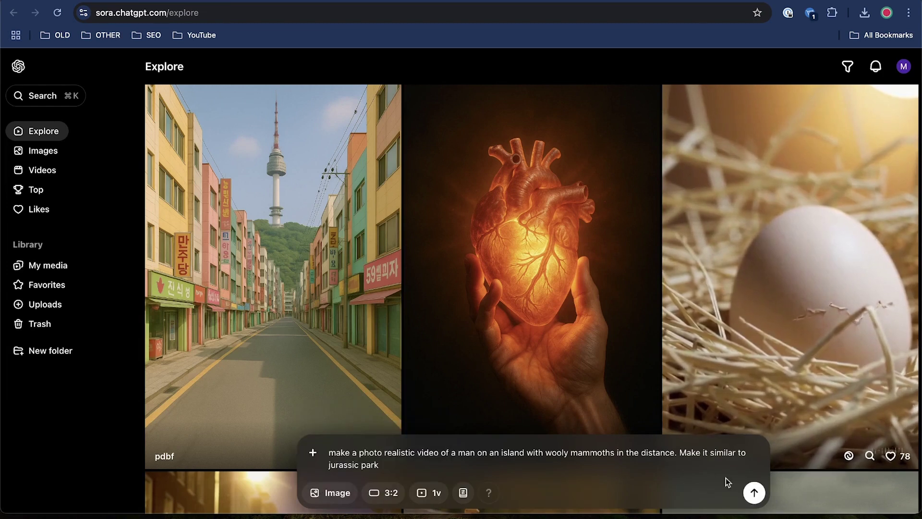
click(754, 494)
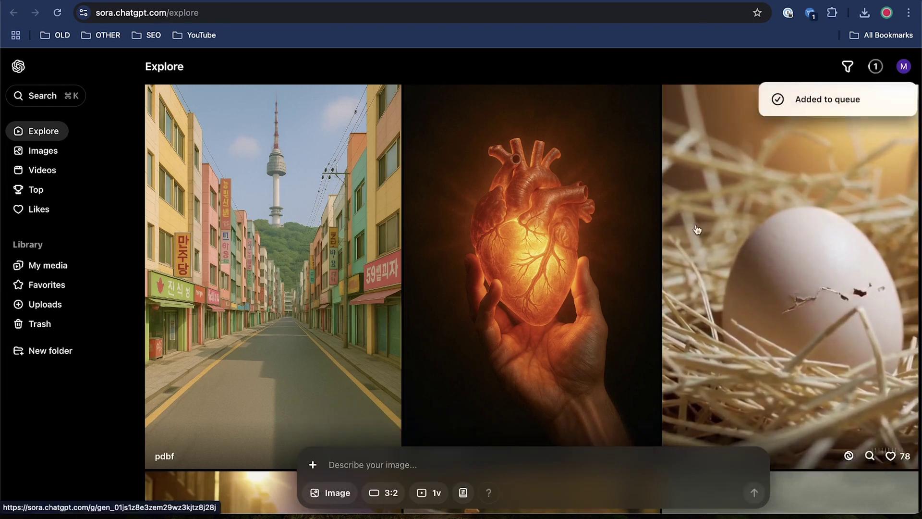
Browse the community creations in Sora's Explore feed
scroll(779, 249, down, 10)
scroll(336, 240, up, 4)
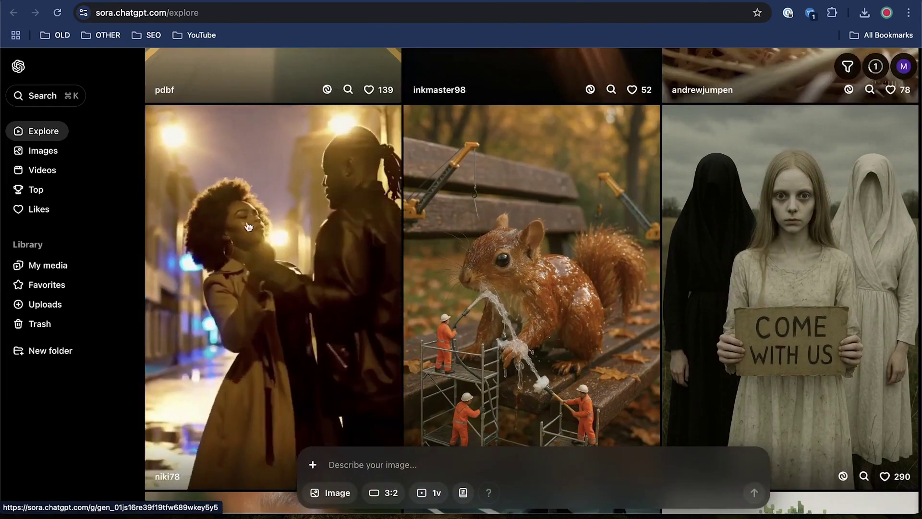
scroll(350, 231, down, 10)
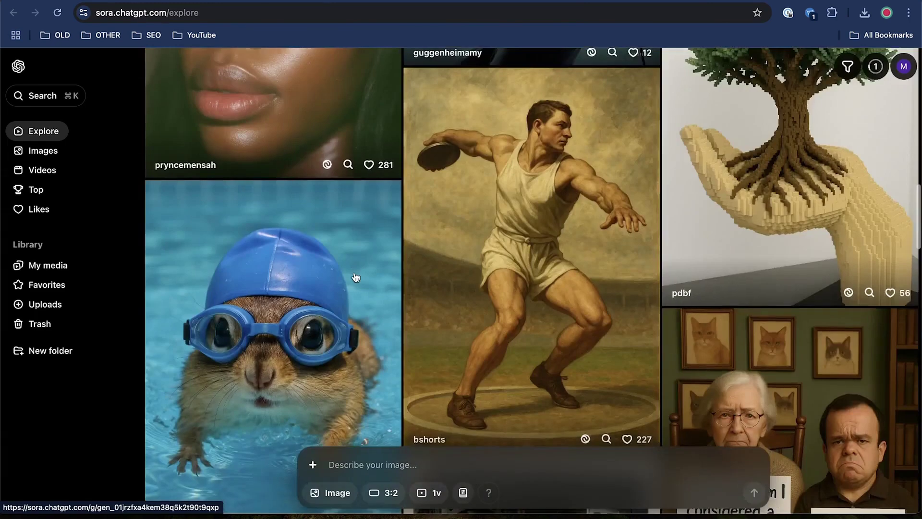
scroll(356, 277, up, 10)
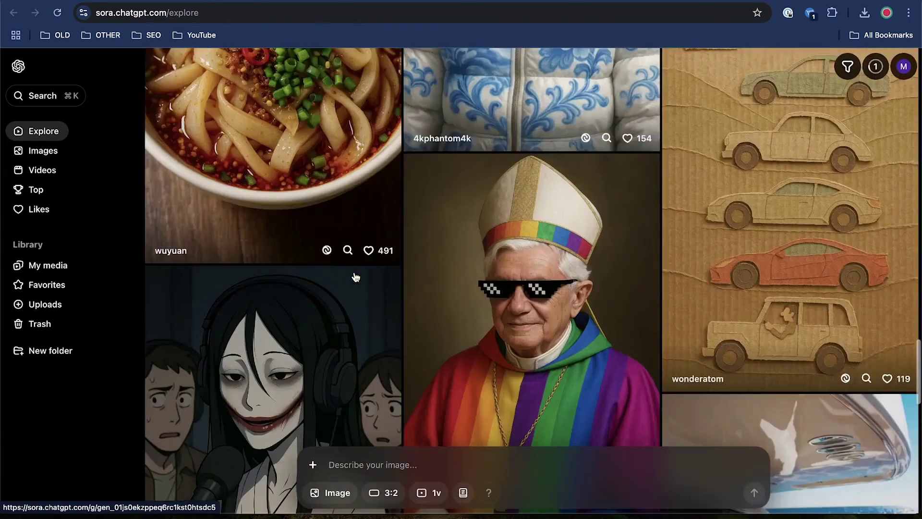
scroll(440, 266, down, 10)
scroll(671, 288, up, 5)
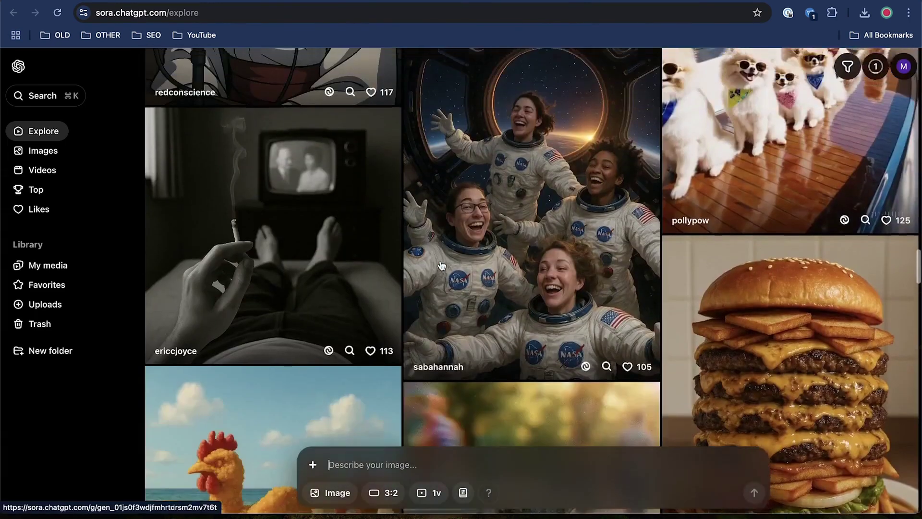
scroll(745, 274, down, 4)
scroll(747, 277, up, 3)
scroll(749, 278, down, 9)
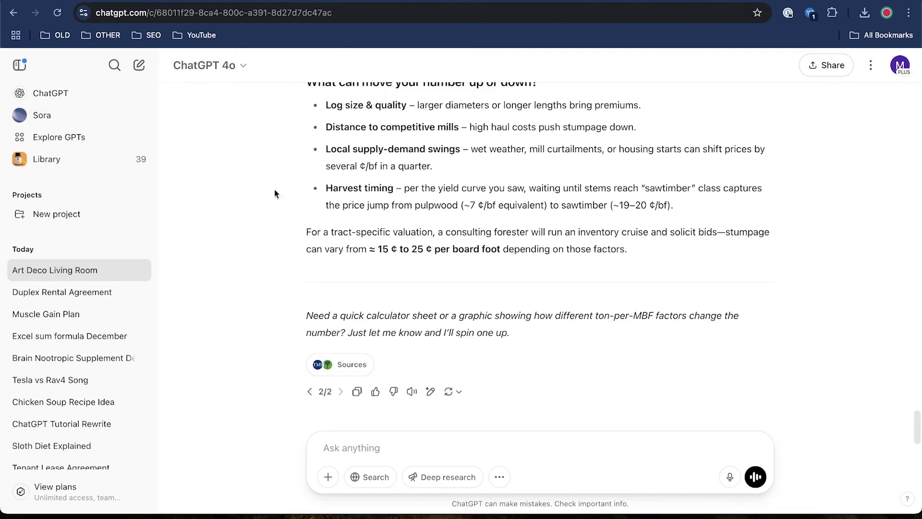
Return to ChatGPT, search the past chats for "slot" and open the "ChatGPT Prompt Progression" conversation
scroll(567, 191, up, 10)
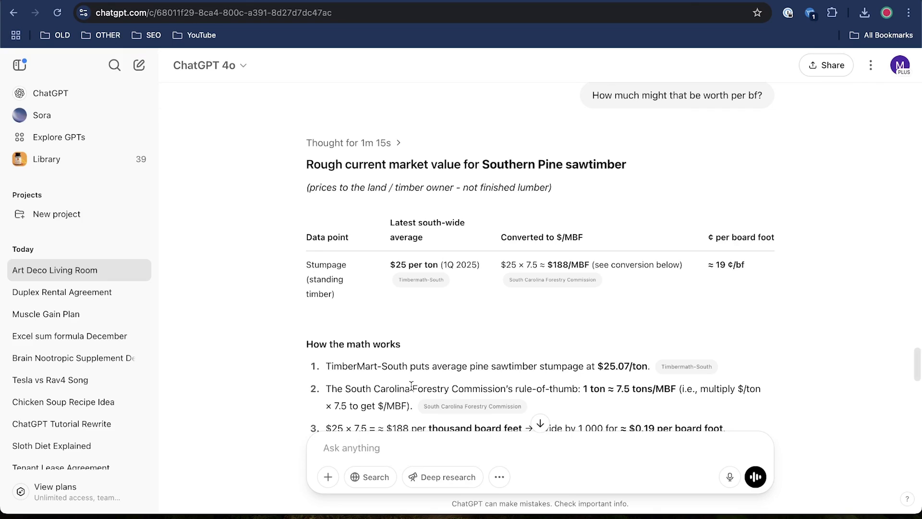
click(114, 66)
text(sl)
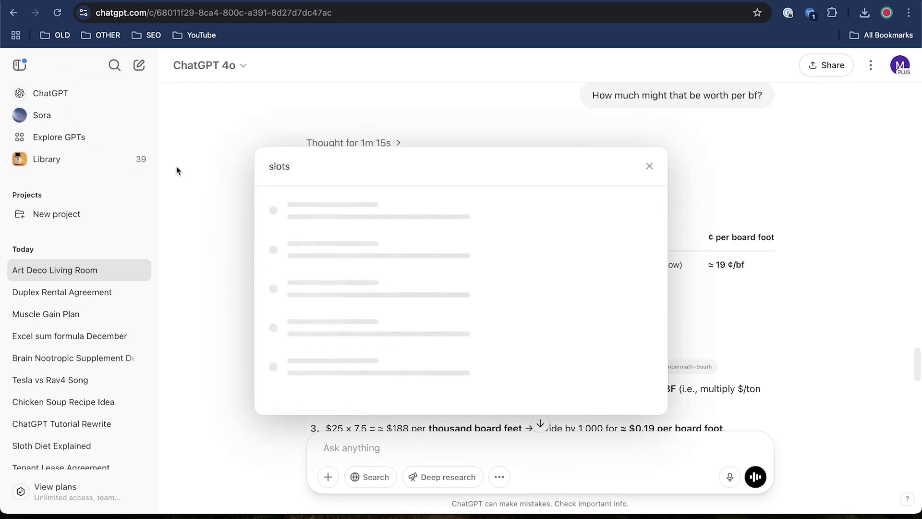
text(ots)
key(BackSpace)
click(444, 255)
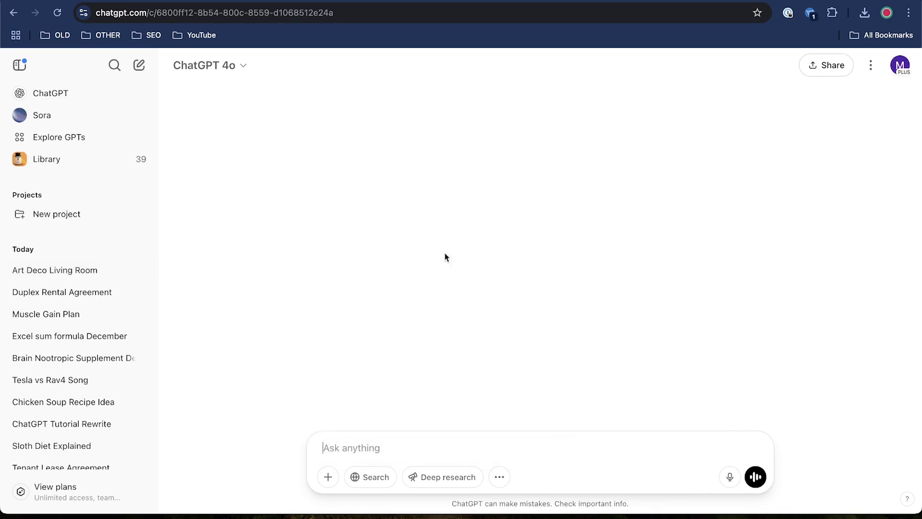
Find the "tell me everything i need to know about sloths" request and switch Deep research on and off again
scroll(466, 300, up, 20)
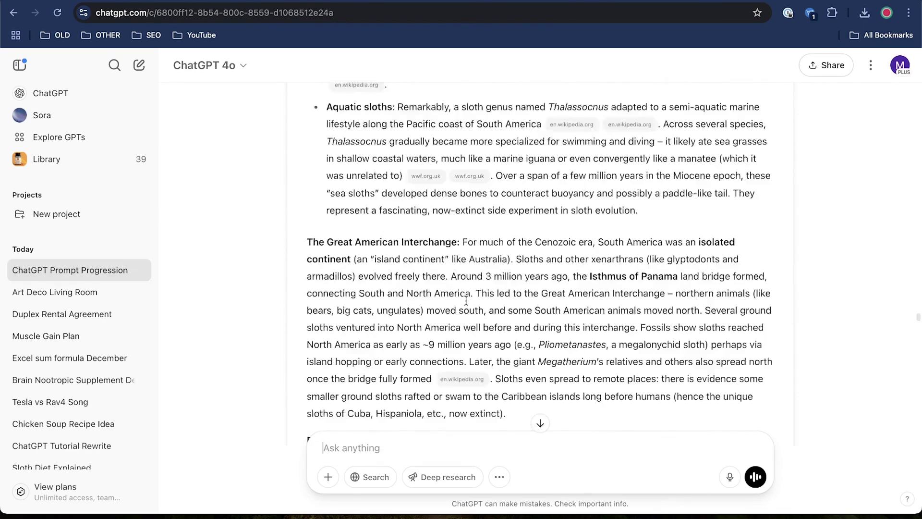
scroll(466, 300, up, 1)
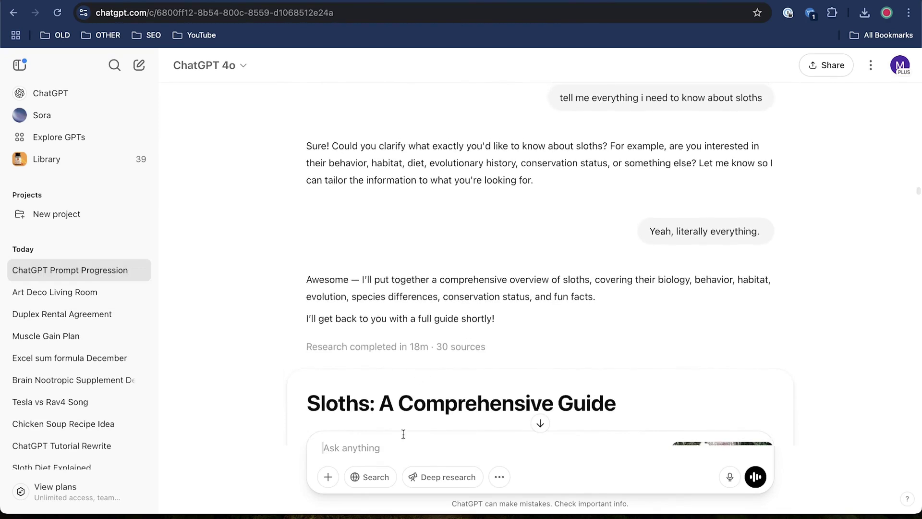
click(427, 484)
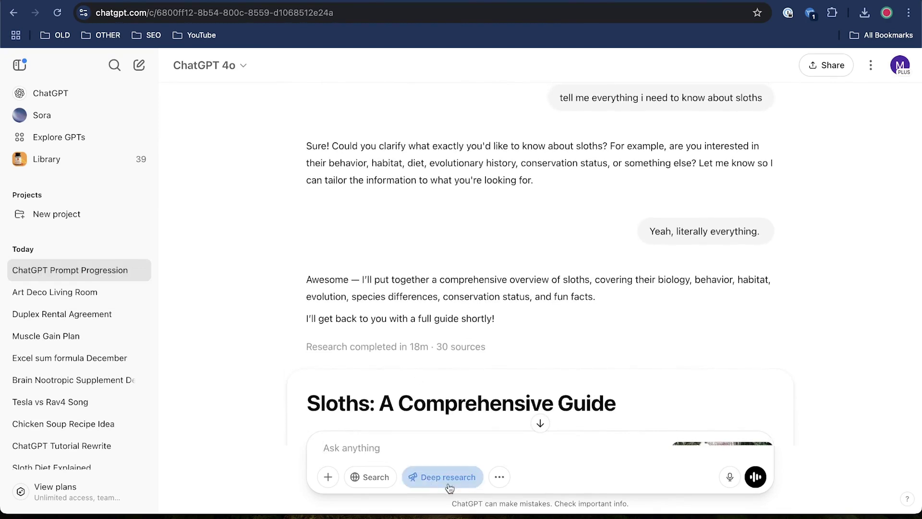
click(445, 484)
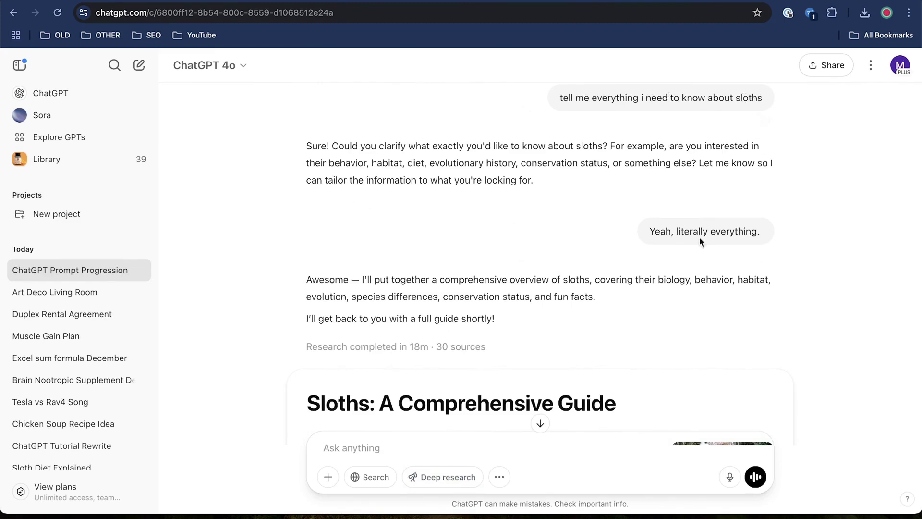
View the National Geographic source cited in the sloth guide's introduction, and return to the chat
scroll(699, 240, down, 2)
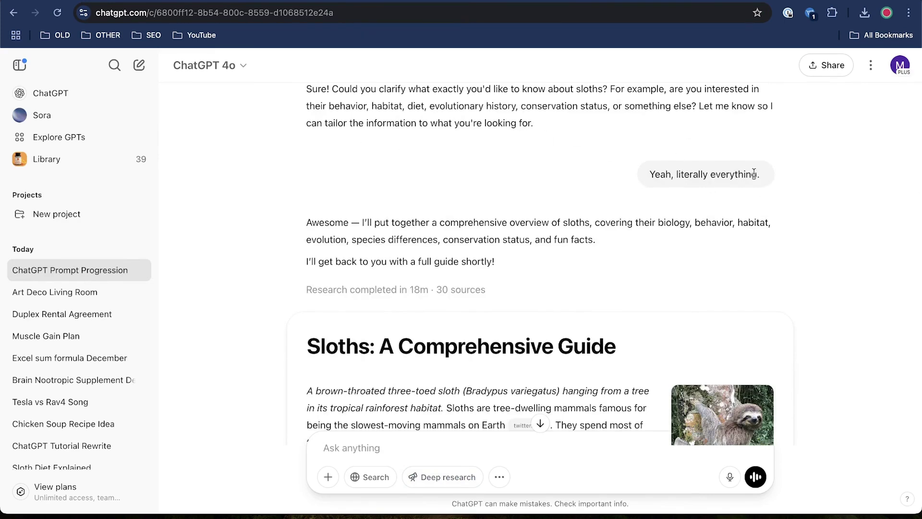
scroll(738, 249, down, 4)
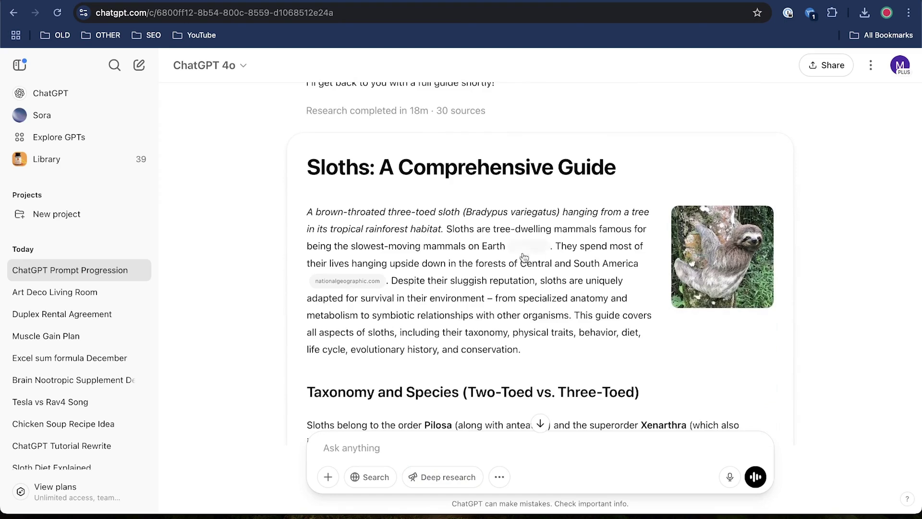
mouse_move(341, 283)
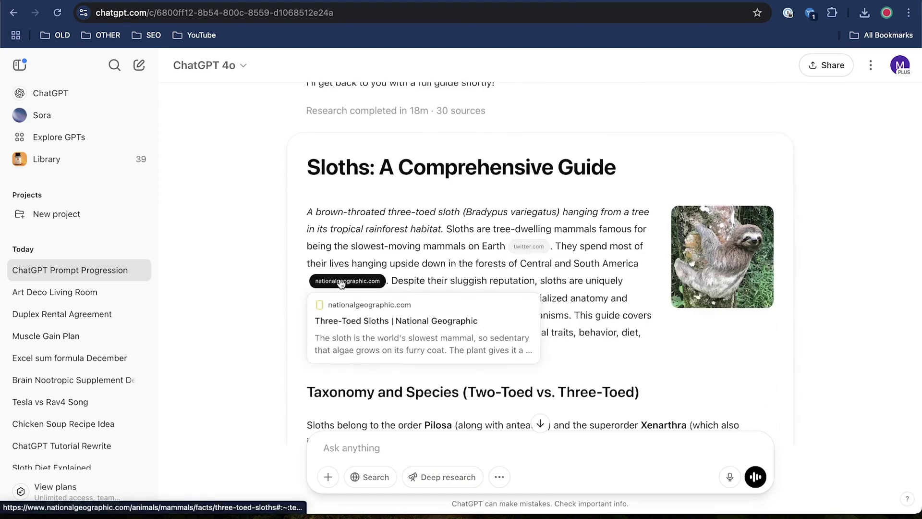
click(341, 283)
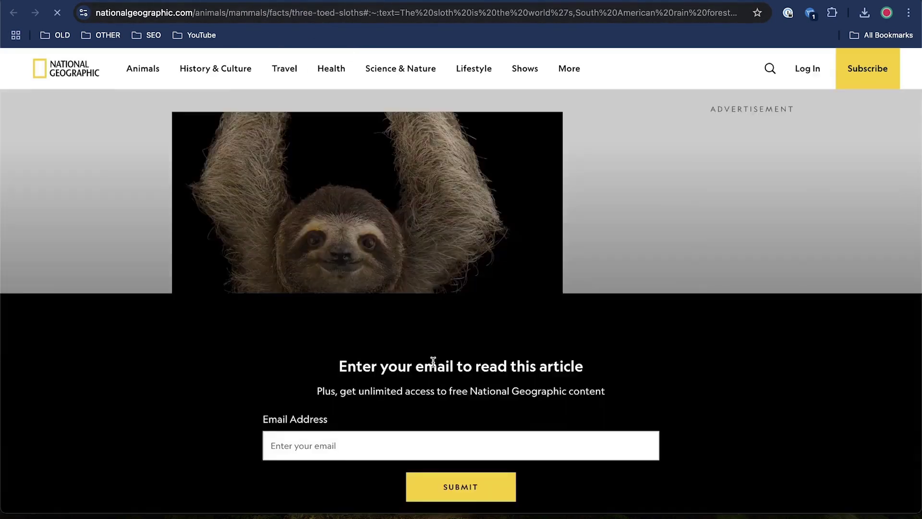
key(ctrl+w)
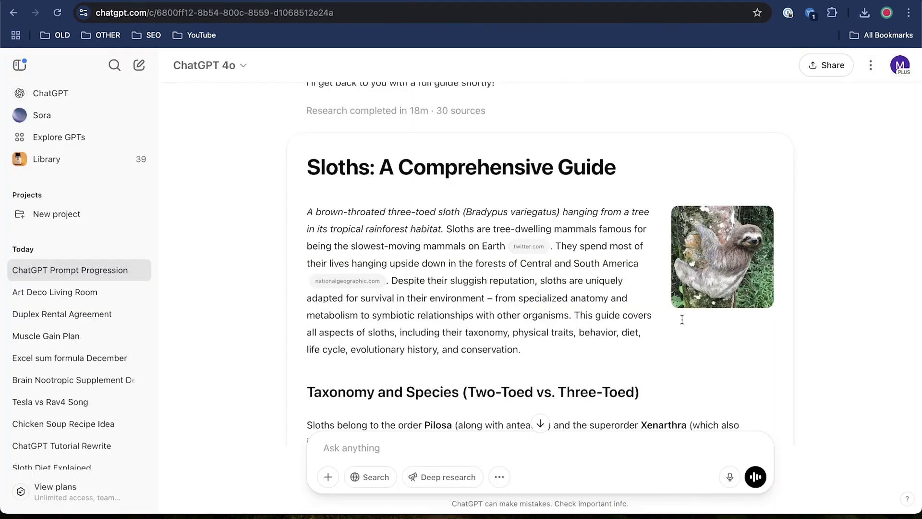
Read through the sloth research report from its taxonomy section to the section on the relationship with humans
scroll(771, 348, down, 3)
scroll(772, 348, down, 5)
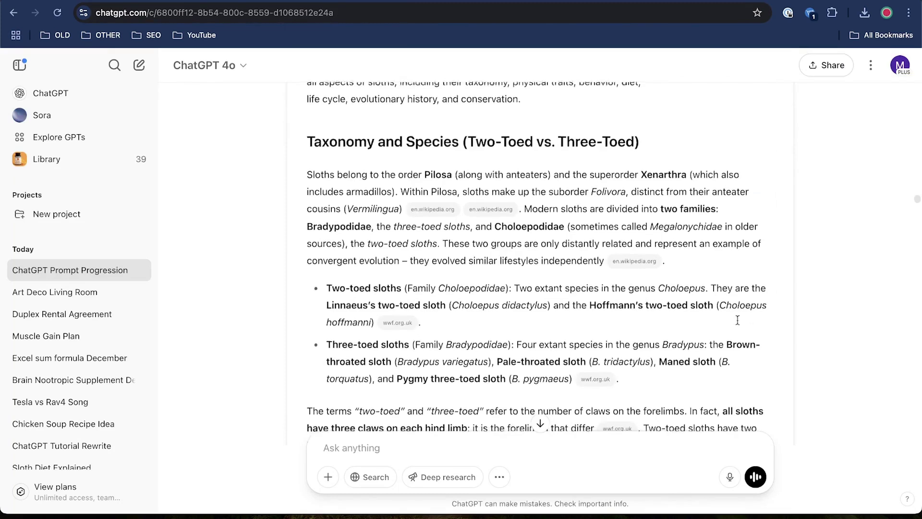
scroll(700, 315, down, 10)
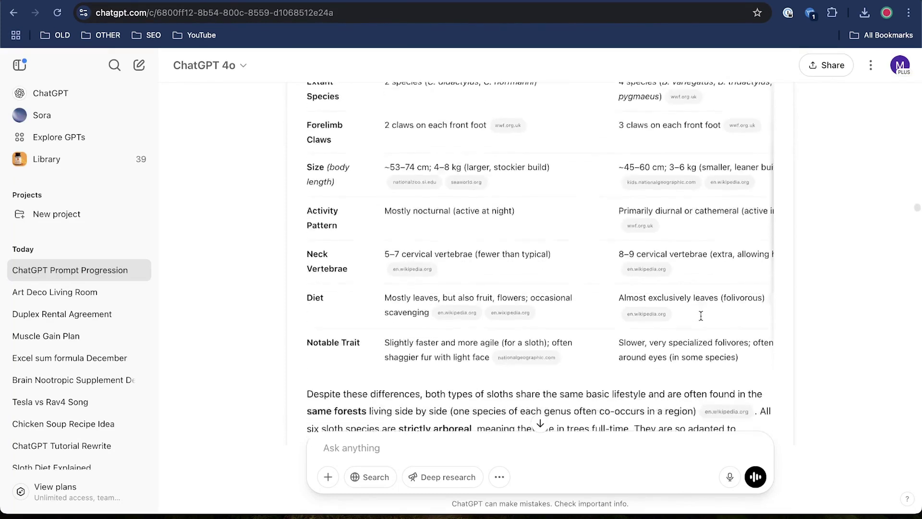
scroll(701, 315, down, 2)
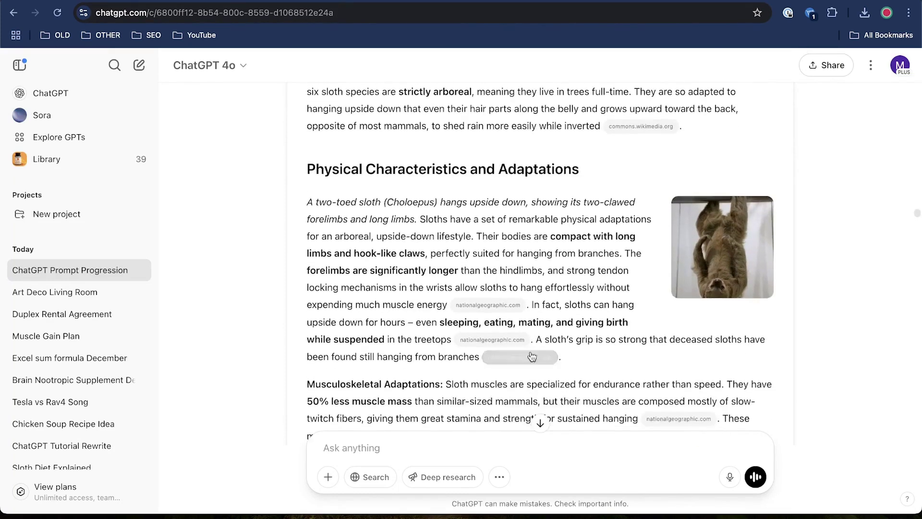
scroll(630, 320, down, 4)
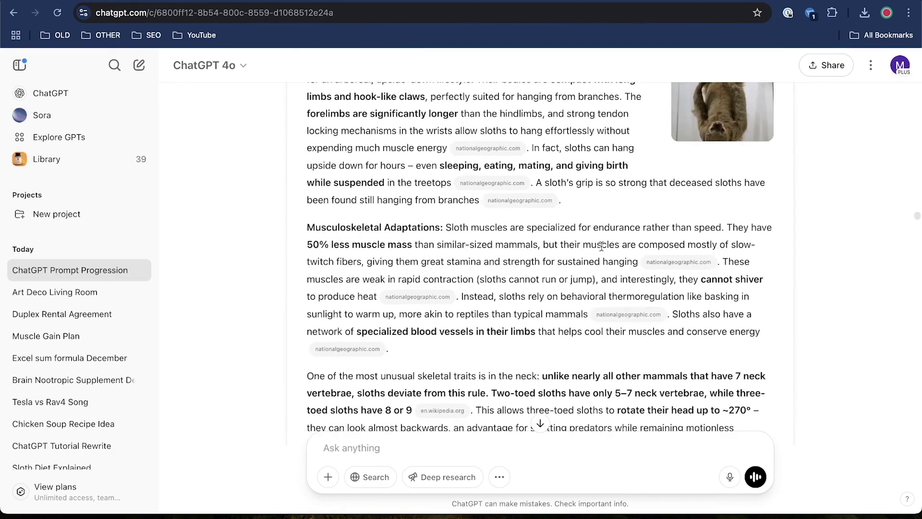
scroll(557, 326, down, 8)
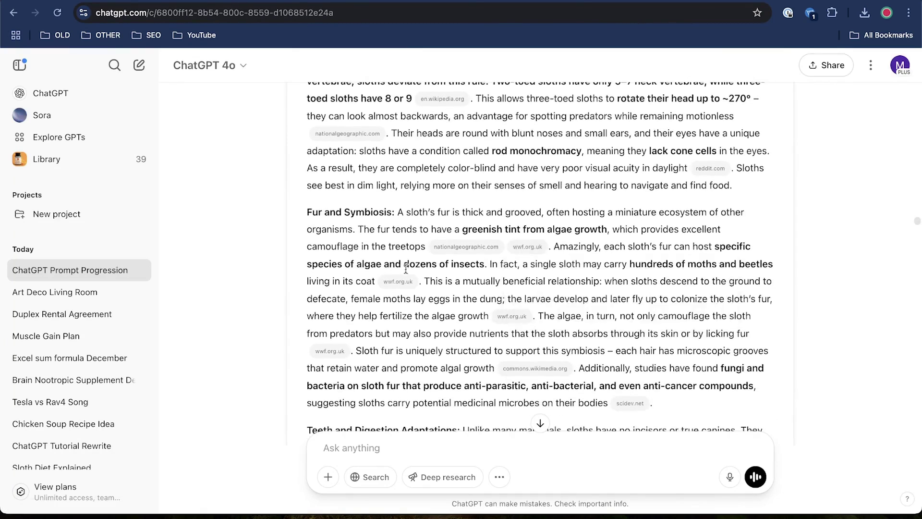
scroll(678, 267, down, 20)
scroll(678, 268, down, 20)
scroll(678, 268, down, 20)
scroll(679, 267, down, 20)
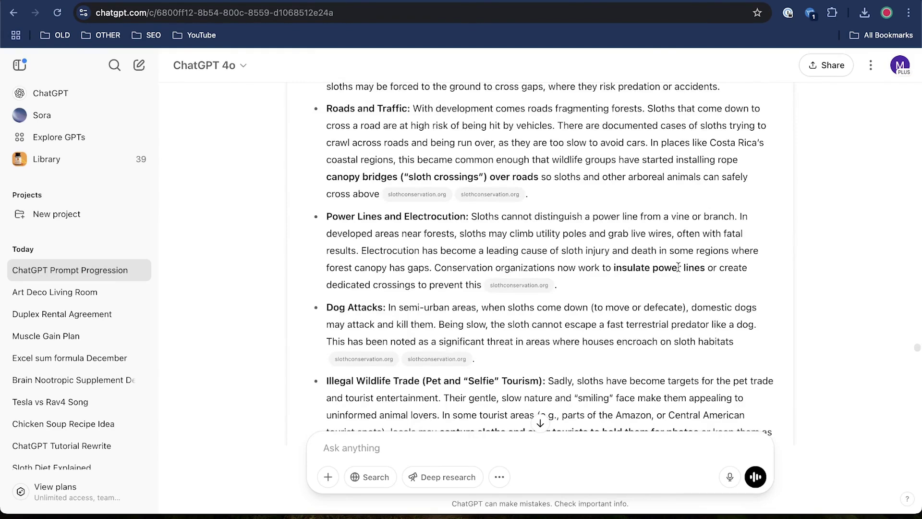
scroll(681, 265, down, 20)
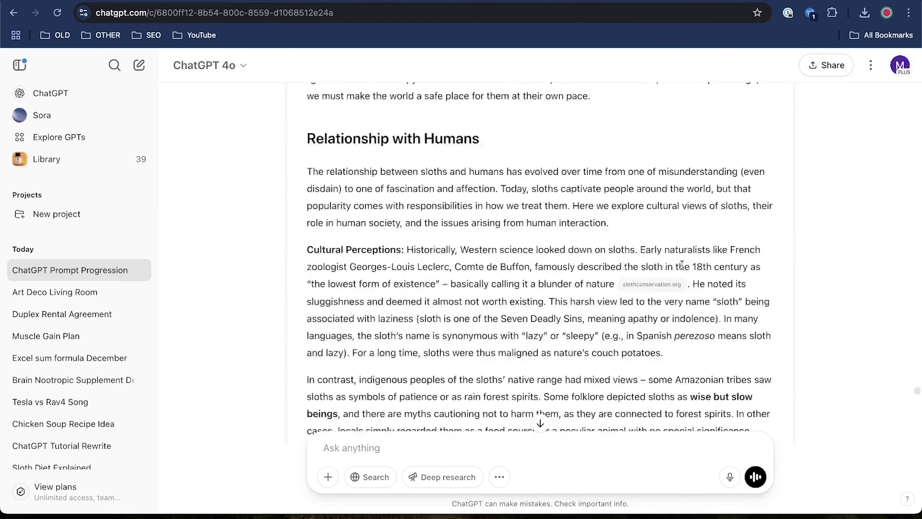
Skim the rest of the sloth report, including its reference list and the closing facts about sloths
scroll(657, 342, down, 8)
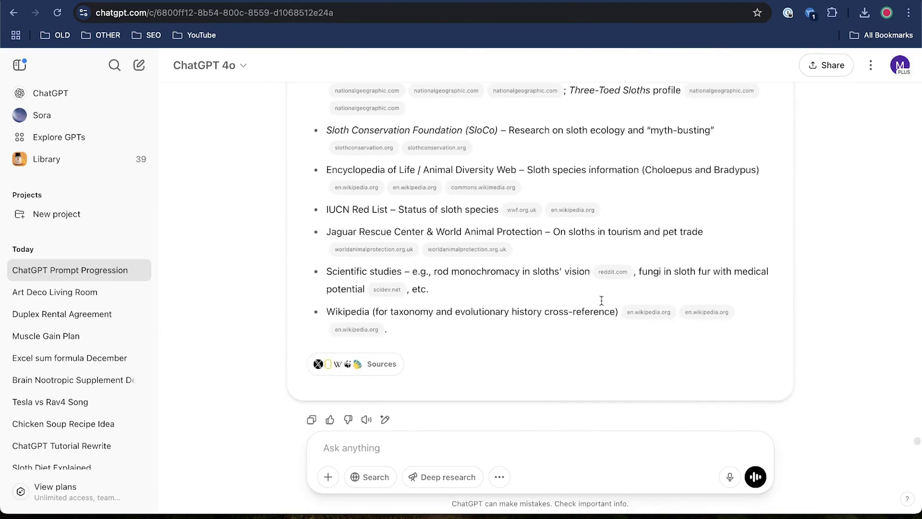
scroll(602, 300, up, 15)
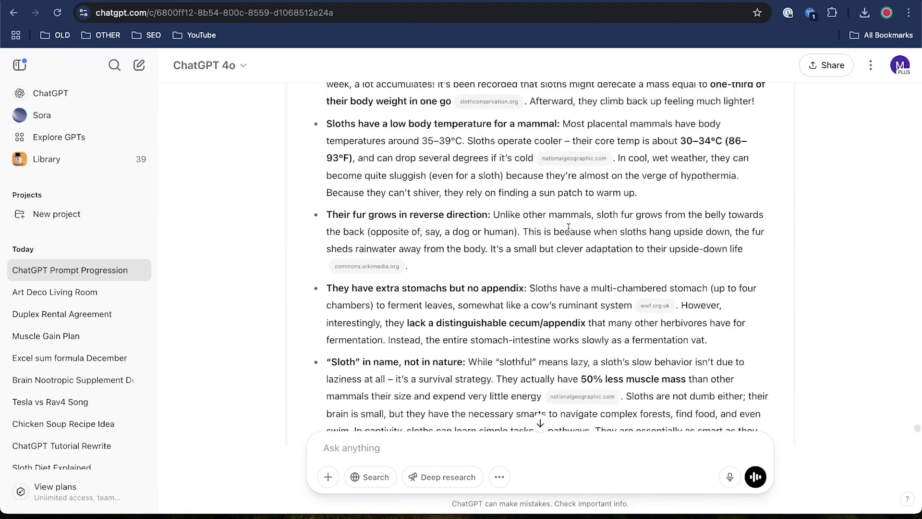
scroll(814, 209, down, 5)
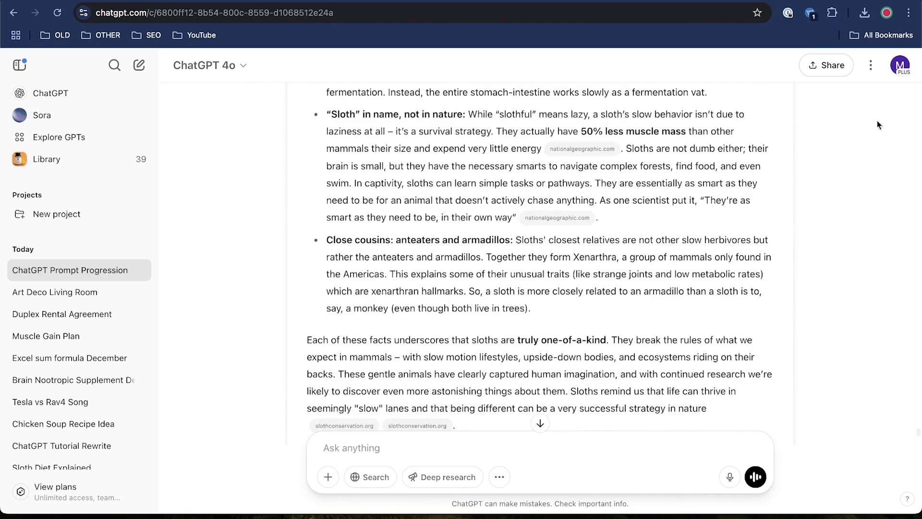
View the Customize ChatGPT options for nickname, occupation, traits and other personal details, and close them without changes
click(900, 67)
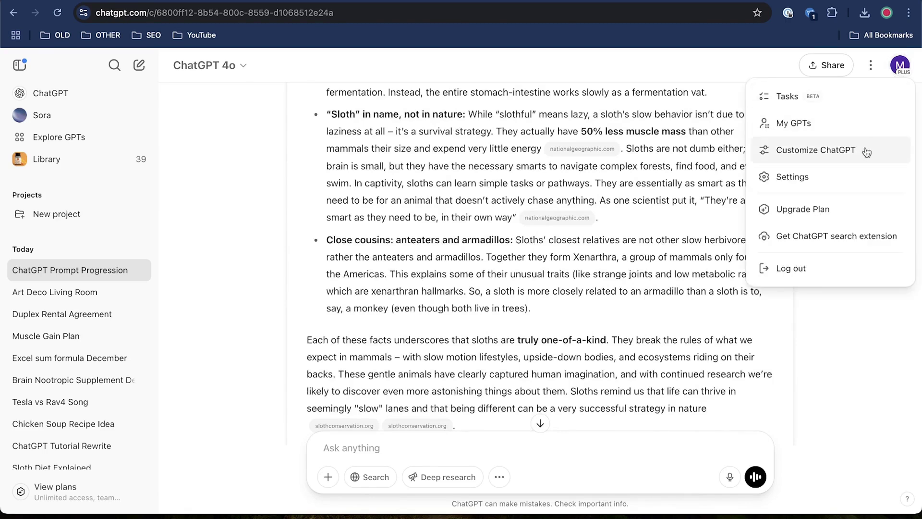
click(811, 152)
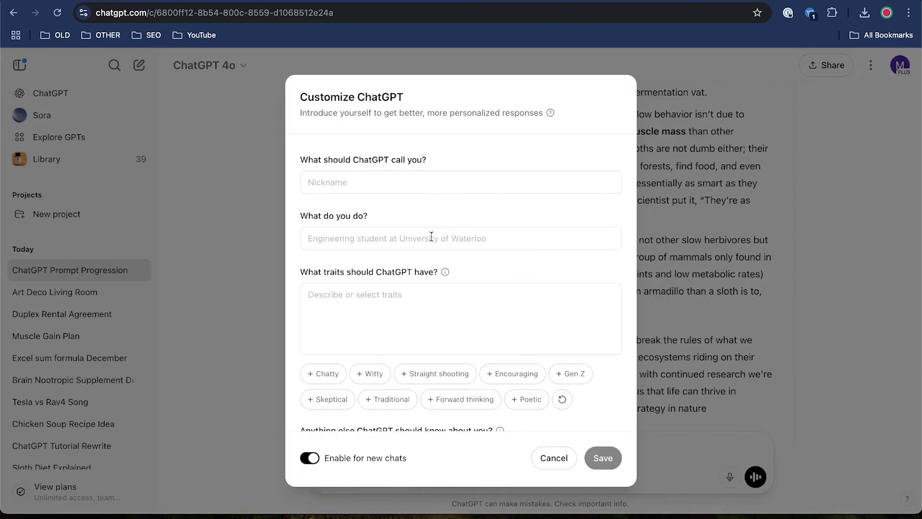
scroll(525, 238, down, 3)
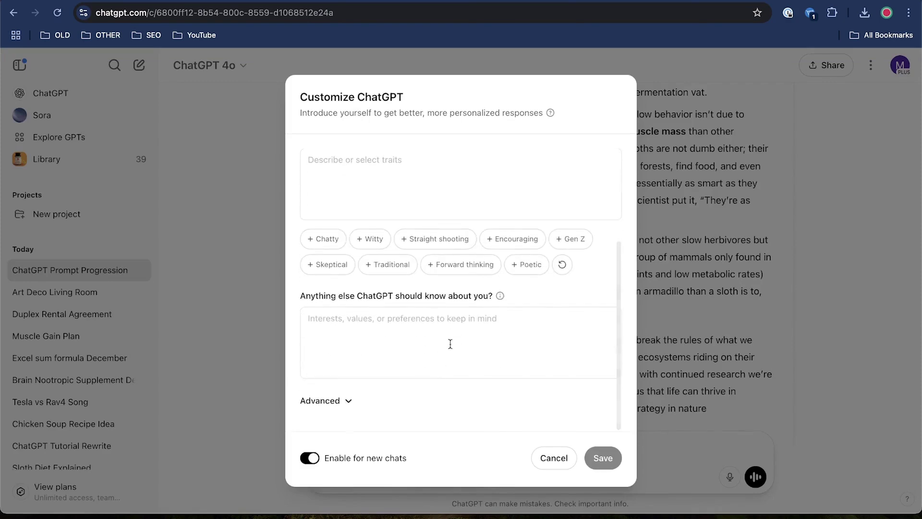
click(704, 370)
Go to the scheduled Tasks page and delete the "Send AI news" task
click(899, 65)
click(831, 94)
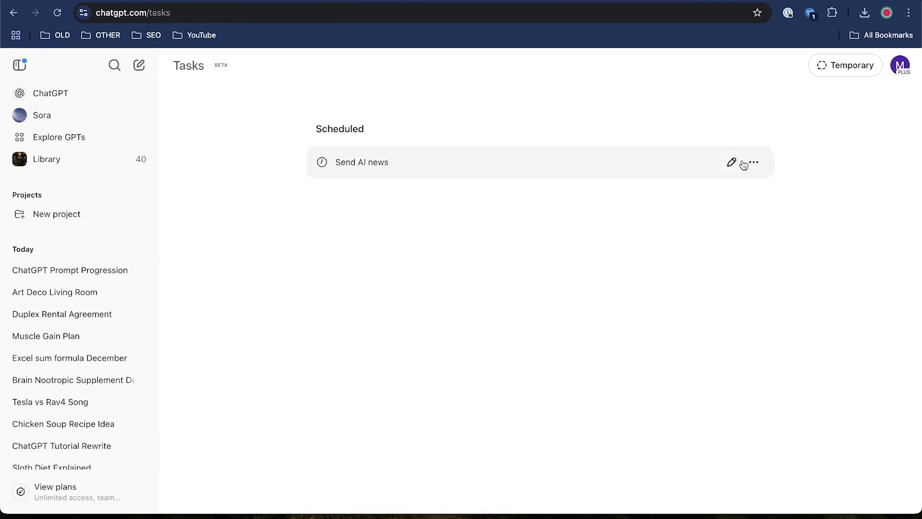
click(753, 162)
click(788, 224)
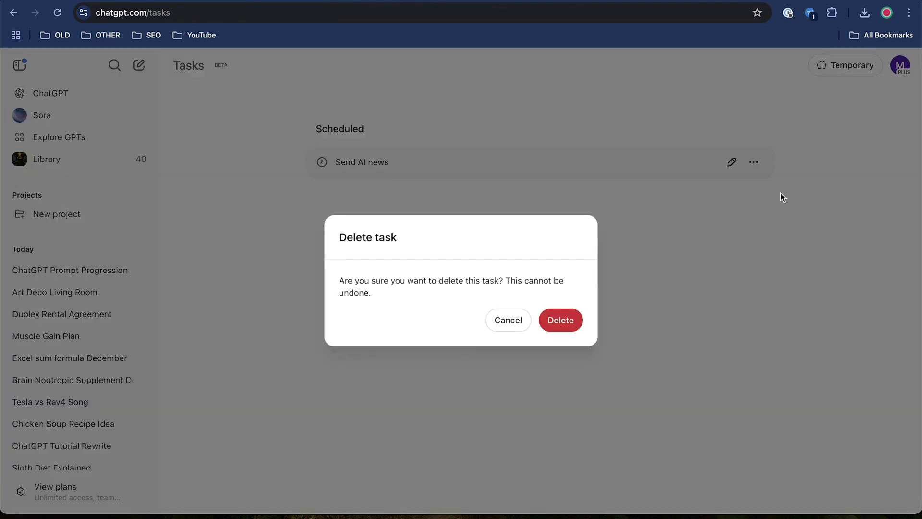
click(553, 321)
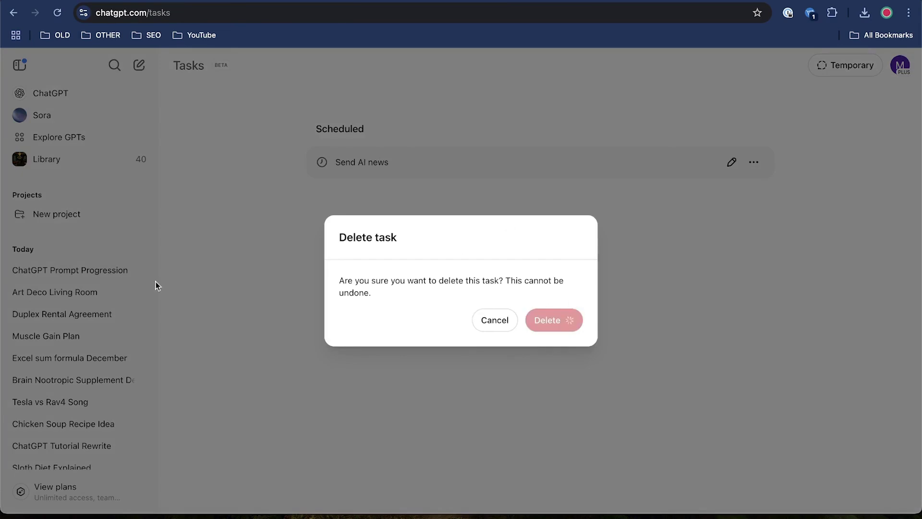
Find the "AI News Briefing" conversation in the chat history and open it
scroll(72, 394, down, 2)
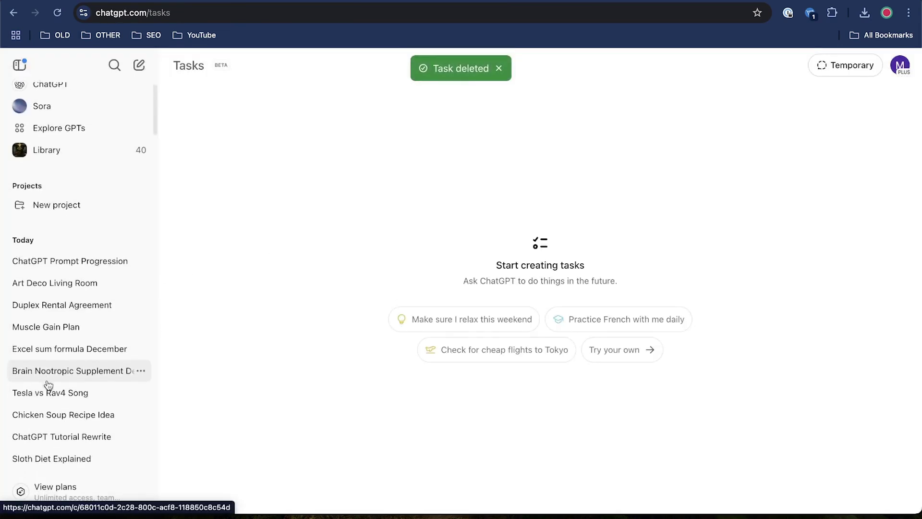
scroll(68, 427, down, 5)
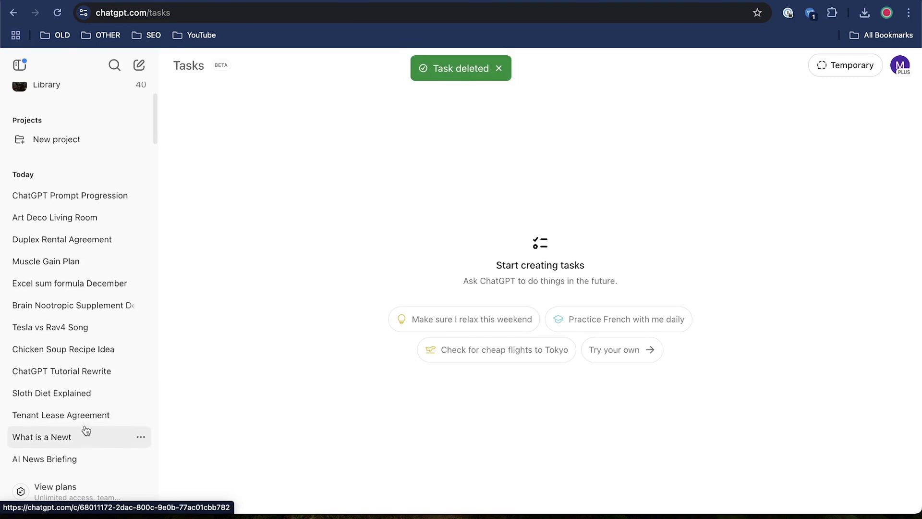
click(77, 408)
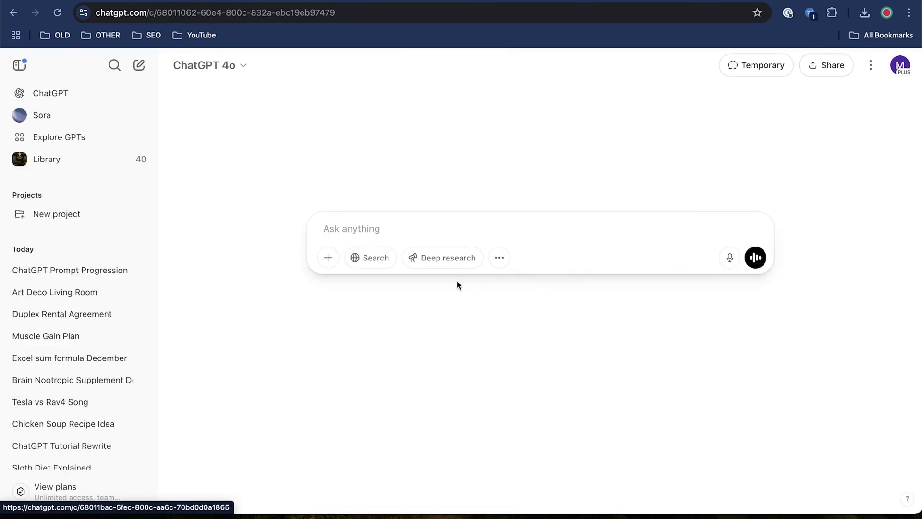
View the My GPTs page and go to the Explore GPTs catalogue
click(899, 64)
click(840, 121)
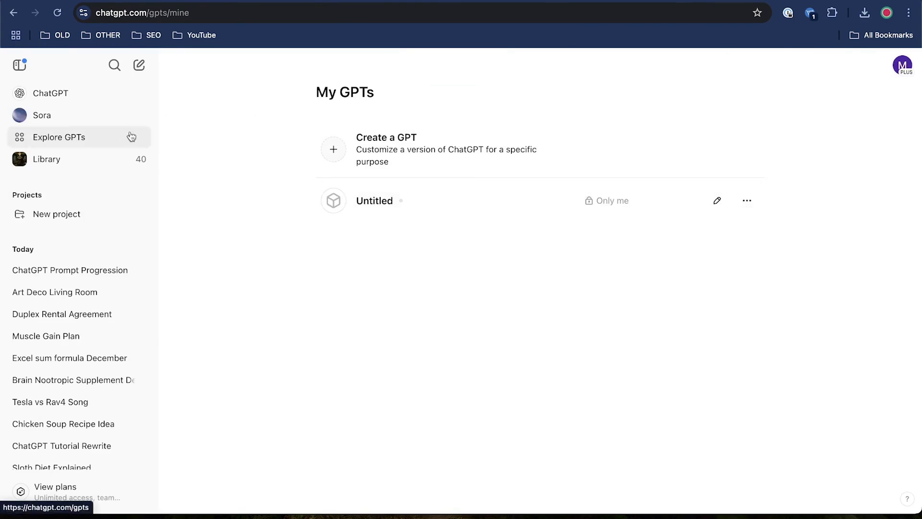
click(51, 146)
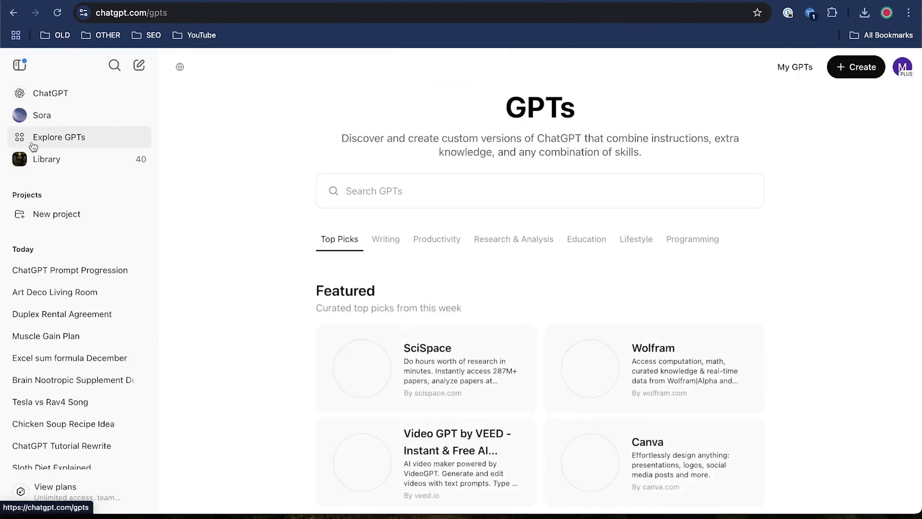
Browse the catalogue's Featured, Trending, By ChatGPT and Writing sections of custom GPTs
scroll(607, 221, down, 5)
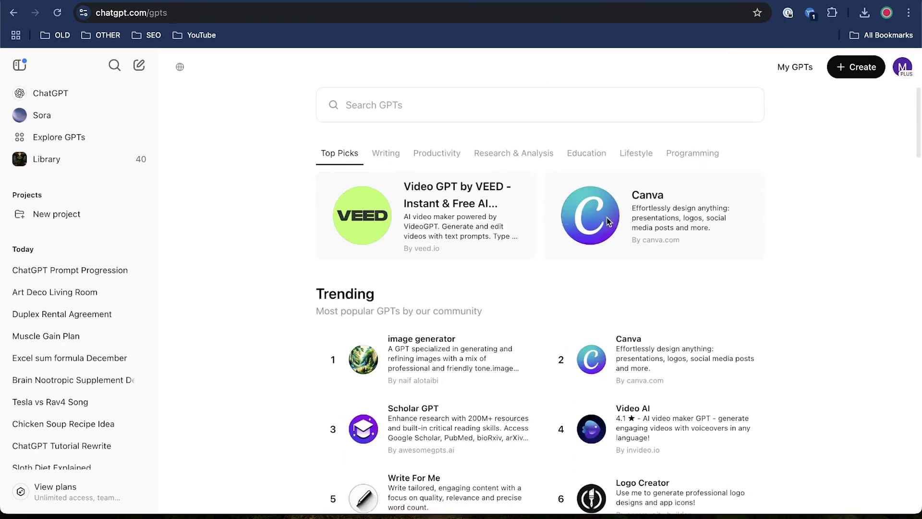
scroll(496, 312, down, 8)
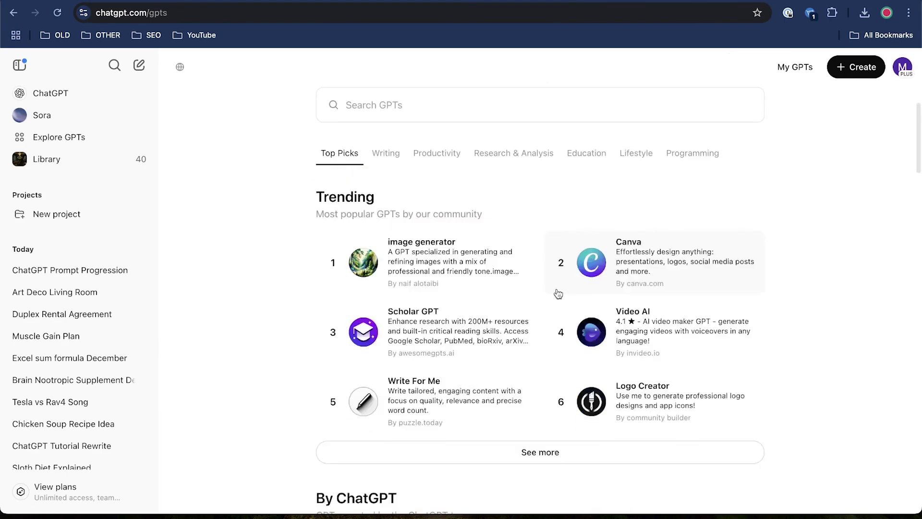
scroll(800, 331, down, 3)
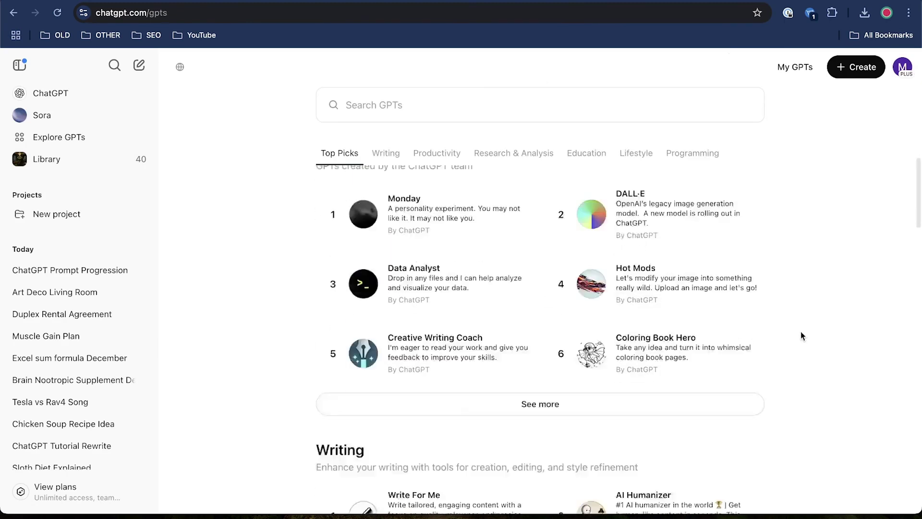
scroll(806, 381, down, 3)
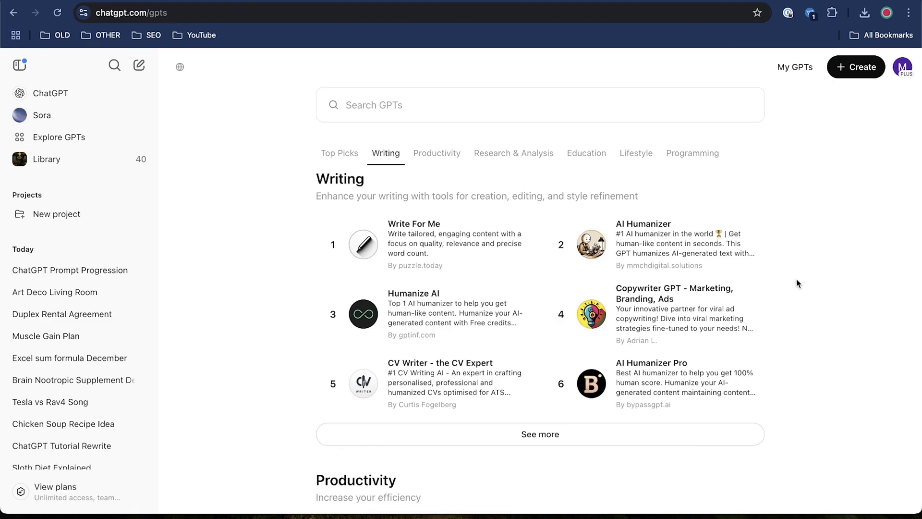
scroll(776, 268, up, 3)
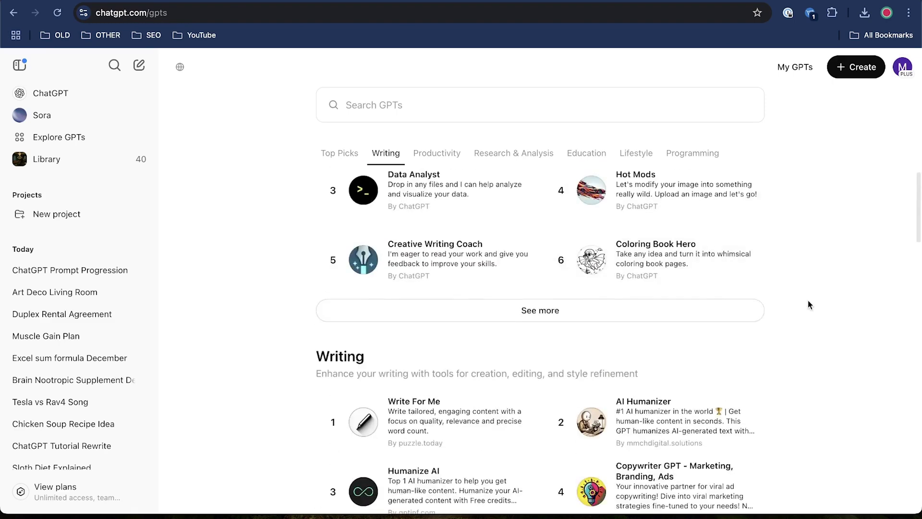
scroll(809, 301, up, 3)
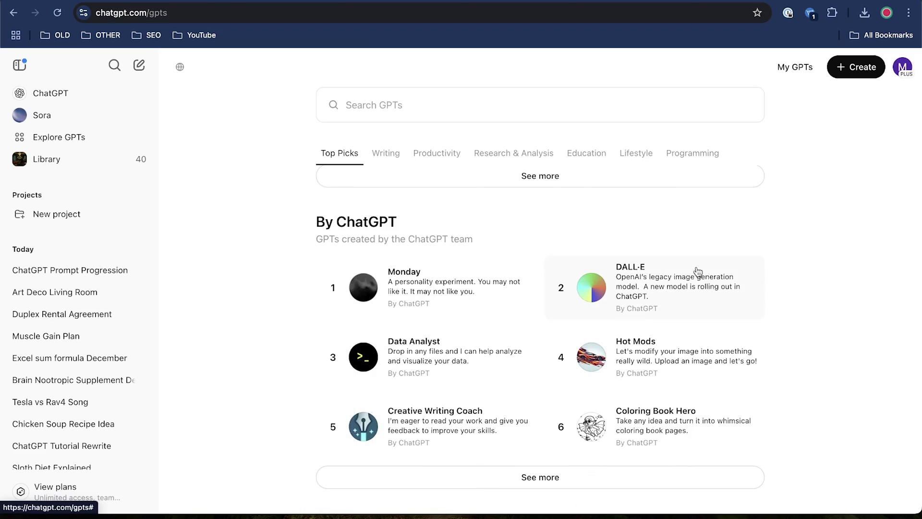
scroll(733, 355, up, 5)
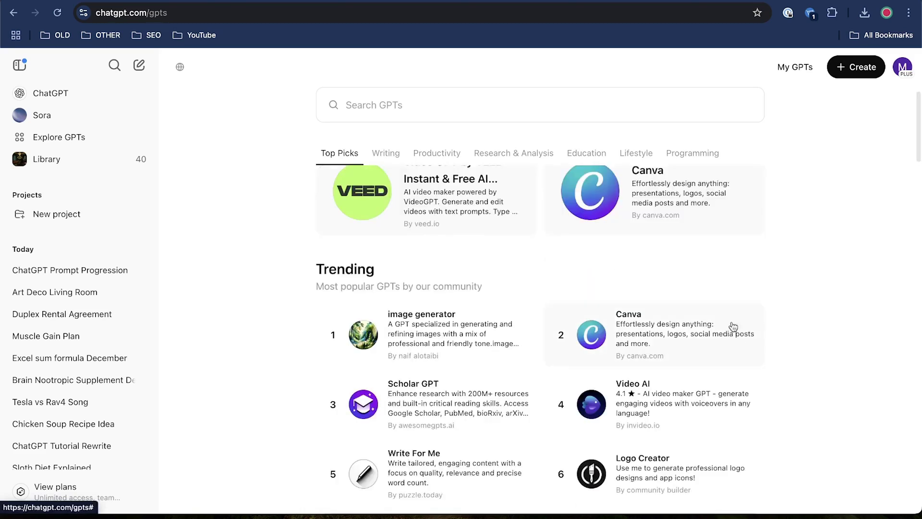
Review the Scholar GPT details, including its conversation starters, capabilities and ratings, and close them
scroll(721, 331, down, 3)
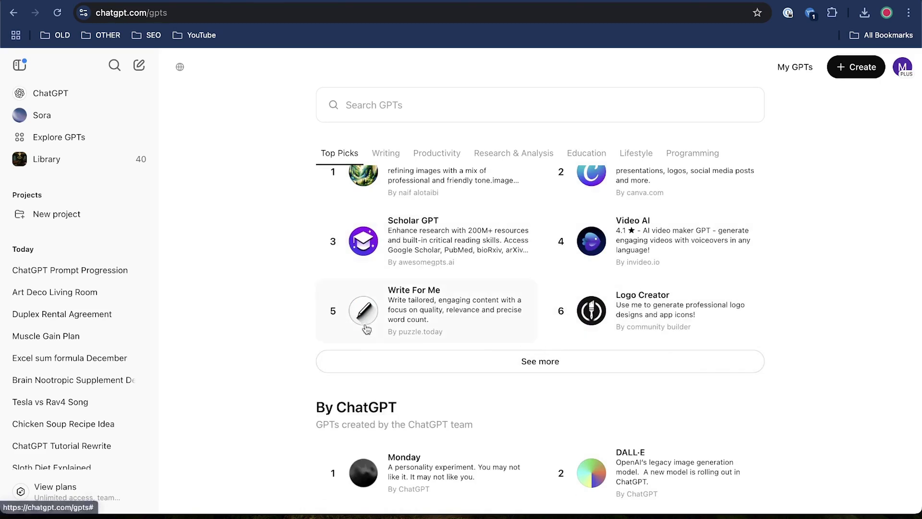
click(479, 247)
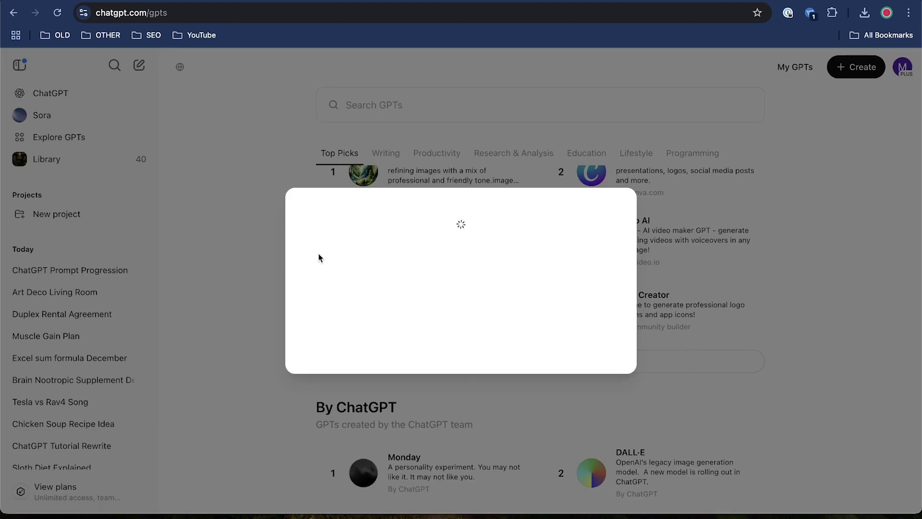
scroll(519, 336, down, 4)
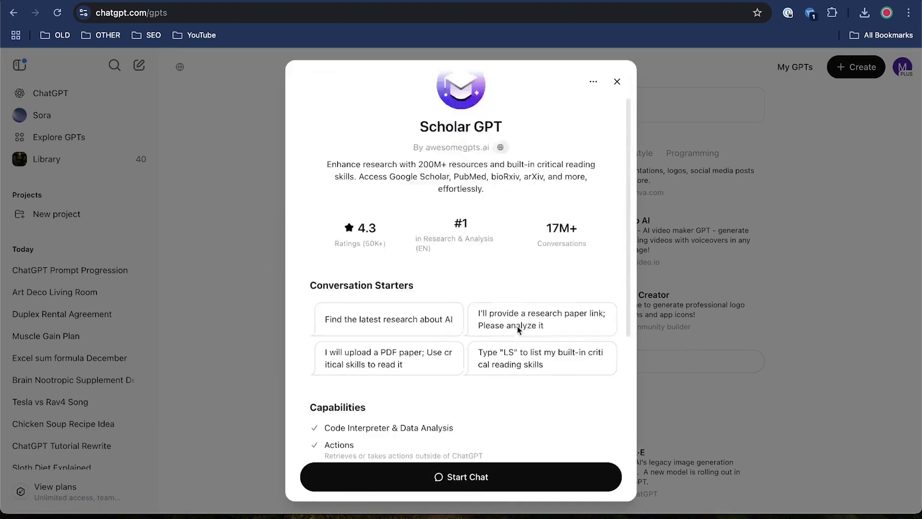
scroll(517, 328, down, 2)
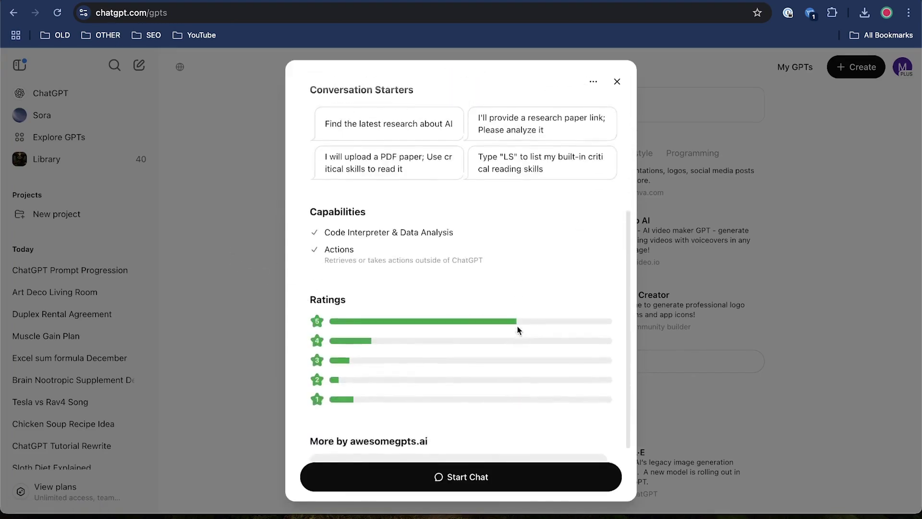
scroll(517, 327, up, 6)
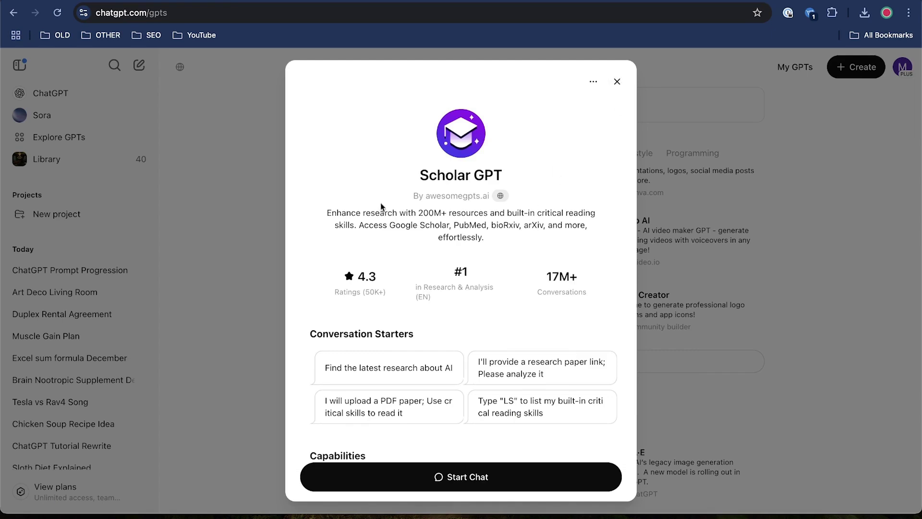
click(617, 81)
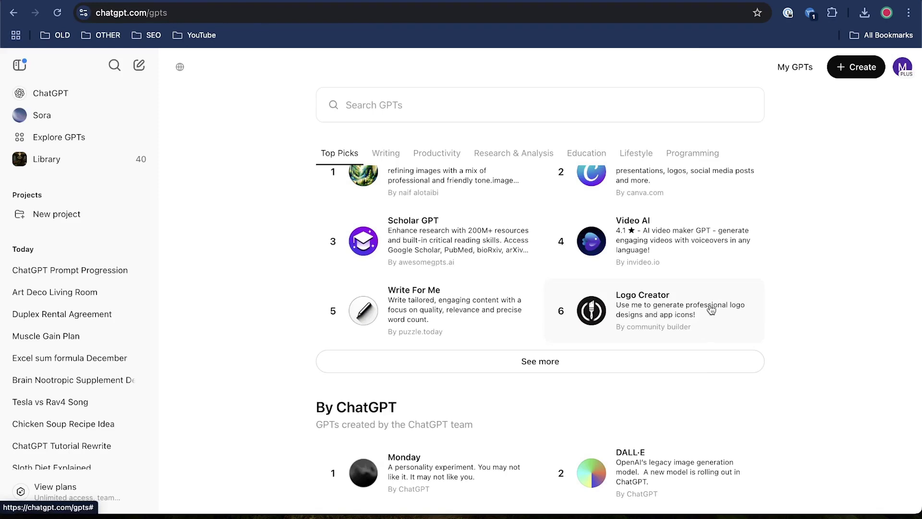
Review the Logo Creator GPT's details, close them and return to the start of the GPT catalogue
click(710, 309)
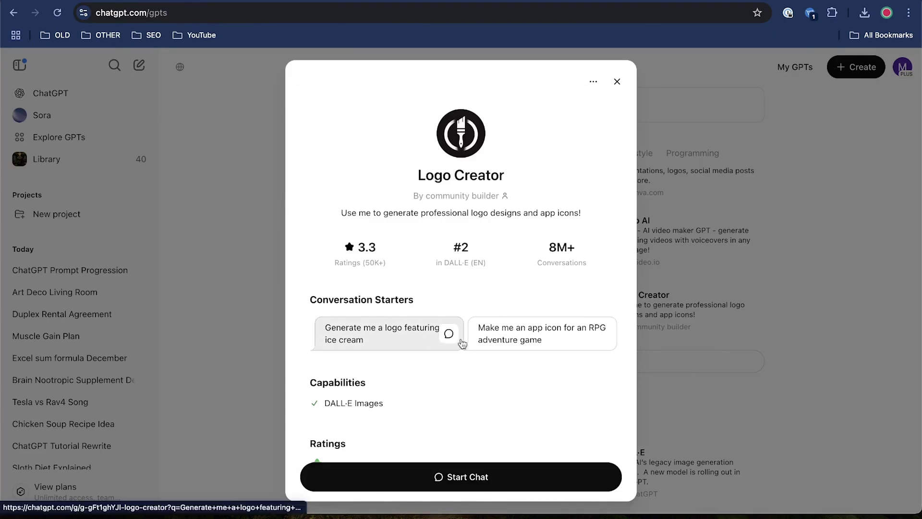
scroll(510, 286, down, 3)
scroll(576, 252, up, 3)
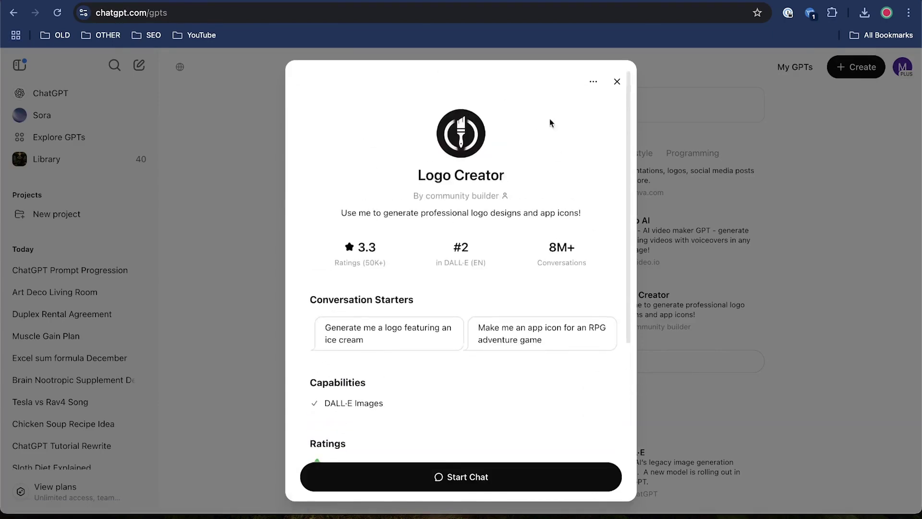
click(617, 82)
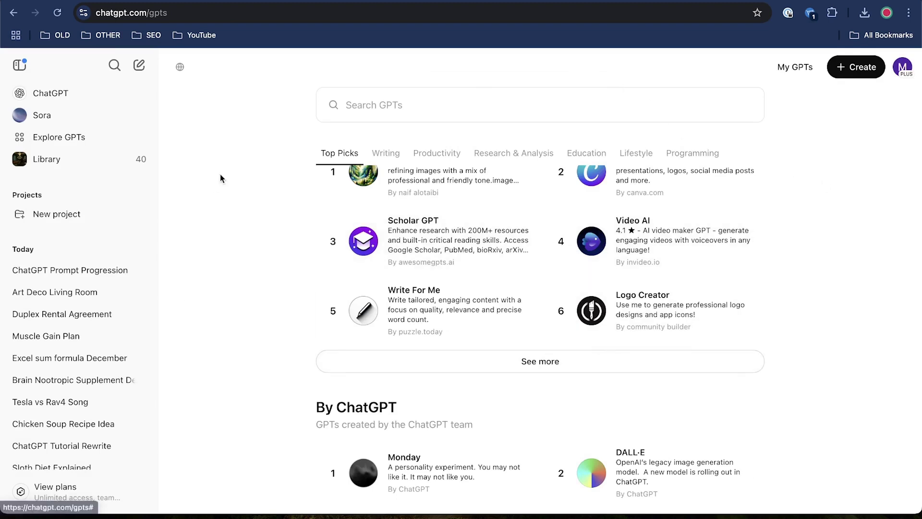
scroll(220, 177, up, 10)
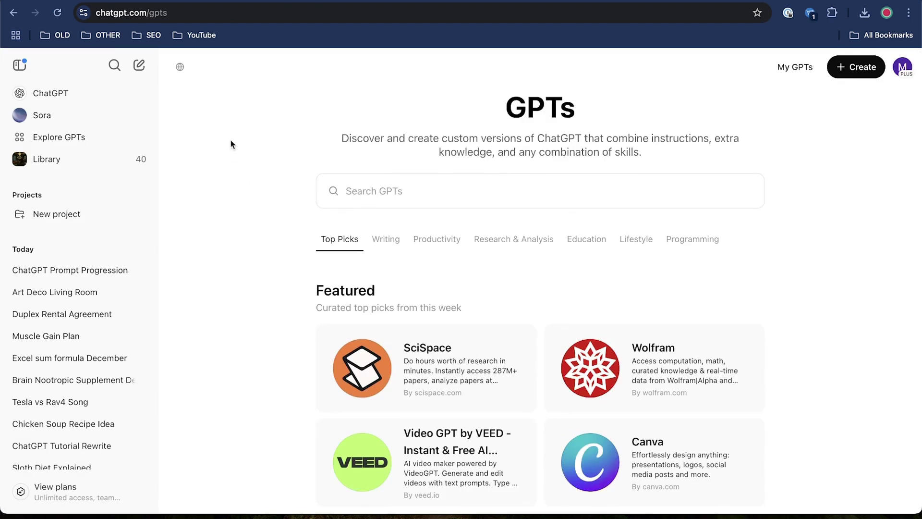